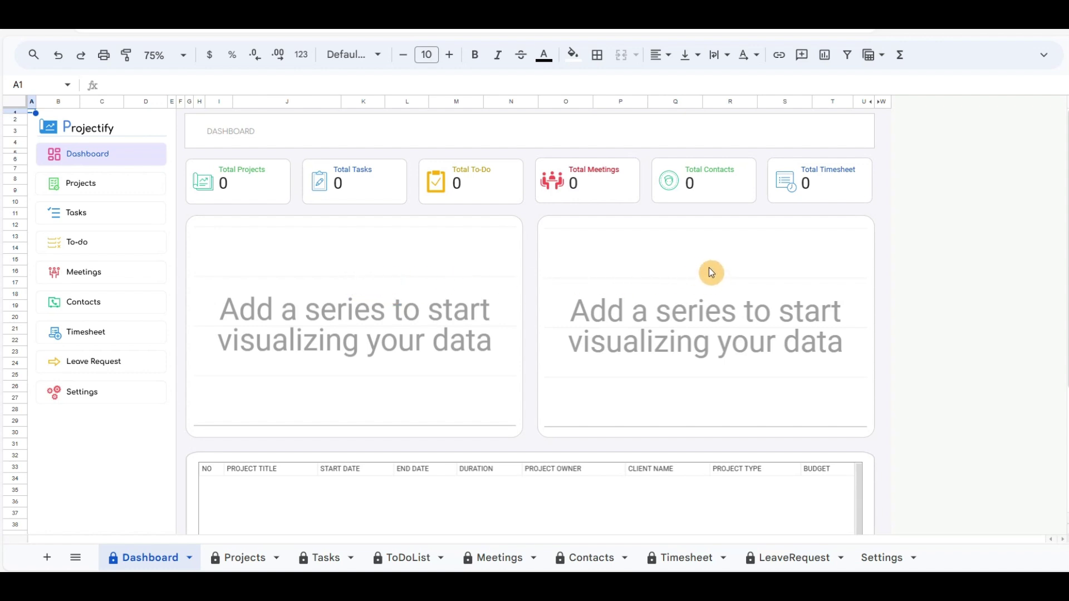
Step: Go to the Projectify Projects page, where the table from Project Title to Budget is empty
scroll(711, 272, "down", 5)
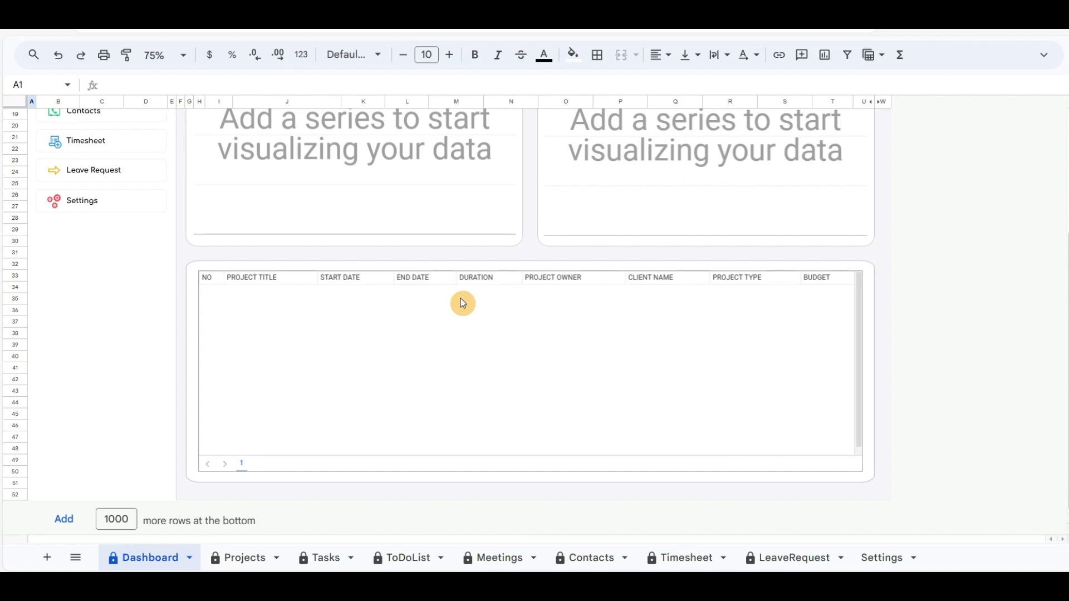
scroll(462, 304, "up", 5)
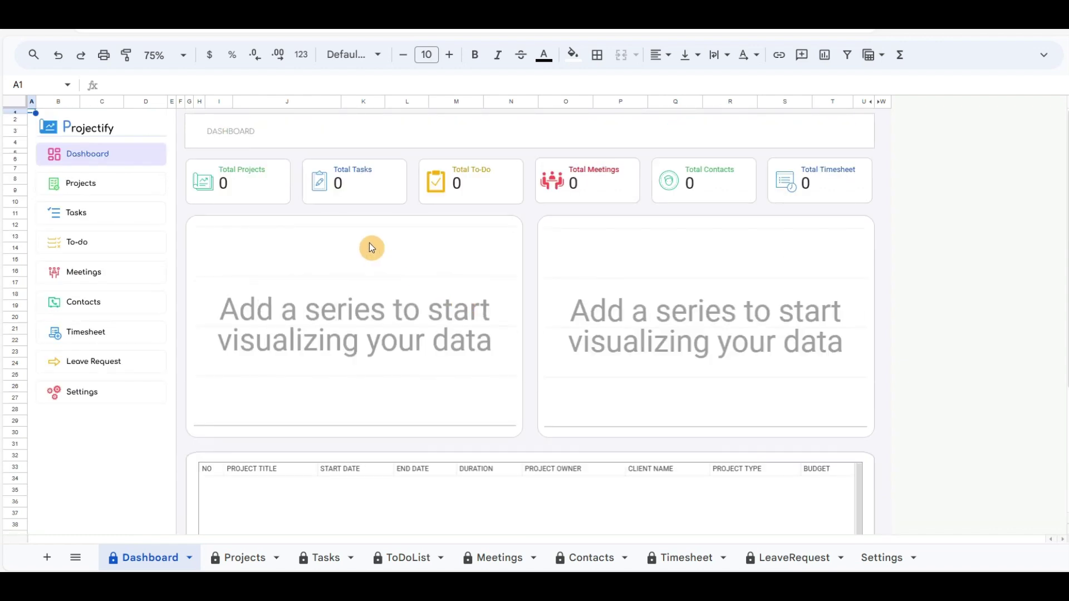
left_click(78, 185)
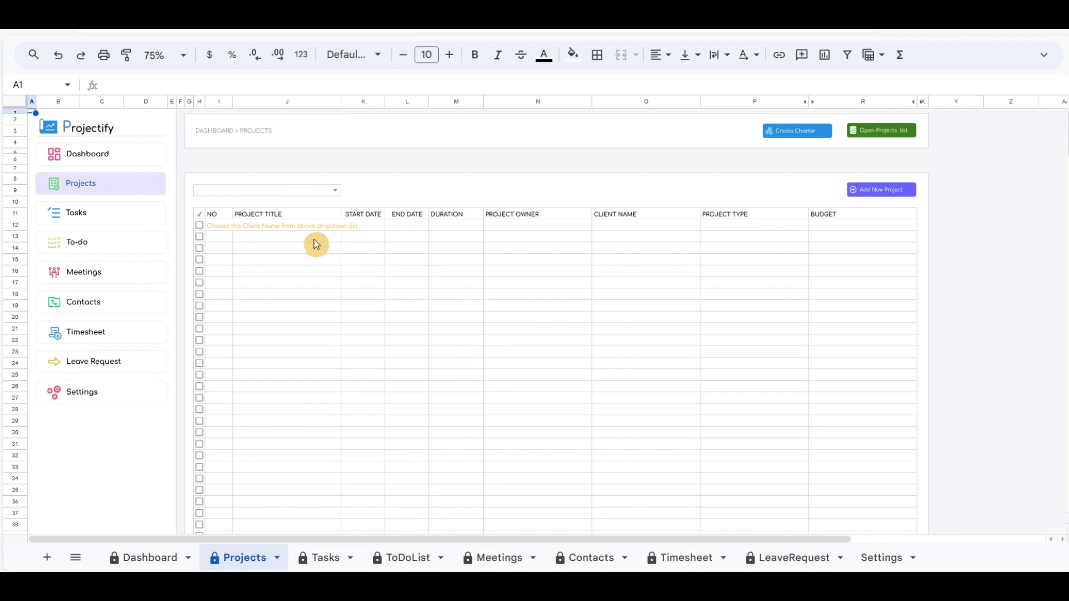
scroll(251, 229, "down", 2)
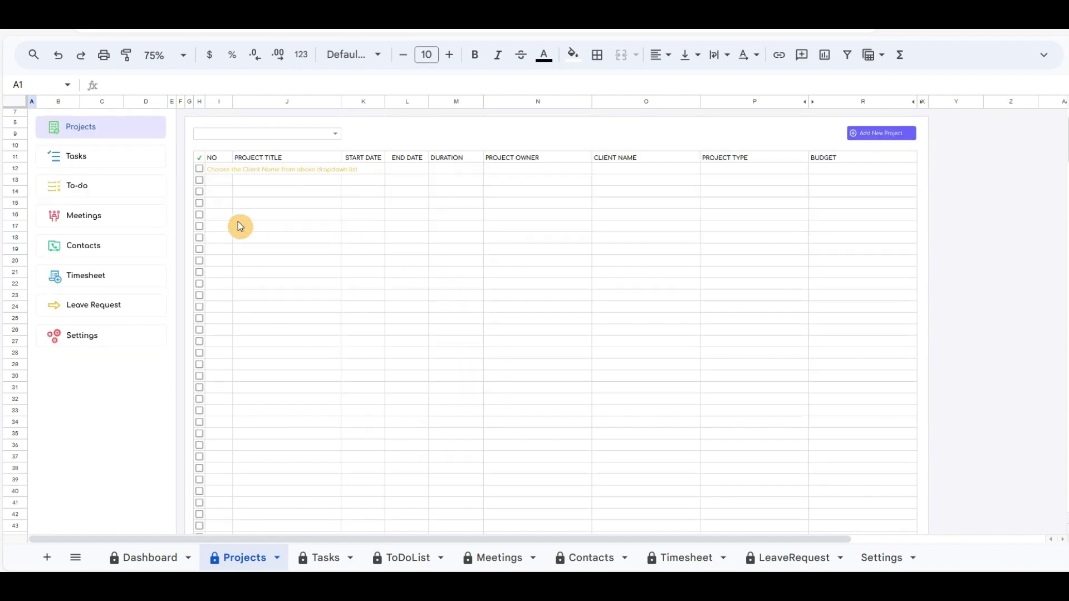
scroll(239, 223, "up", 2)
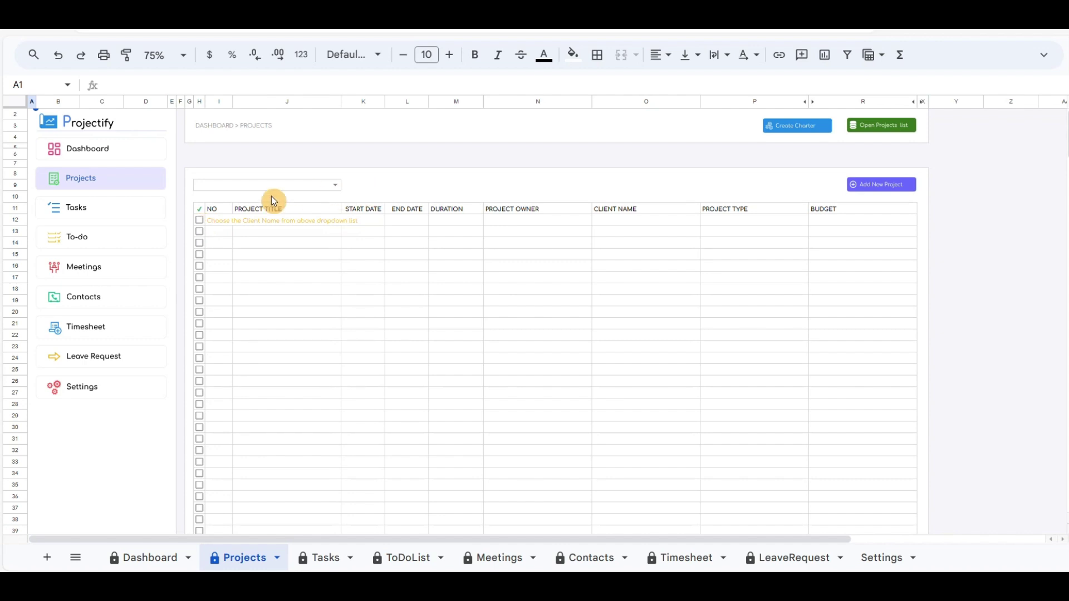
Step: Switch to the Contacts page and bring up a blank Add New Client form
left_click(89, 298)
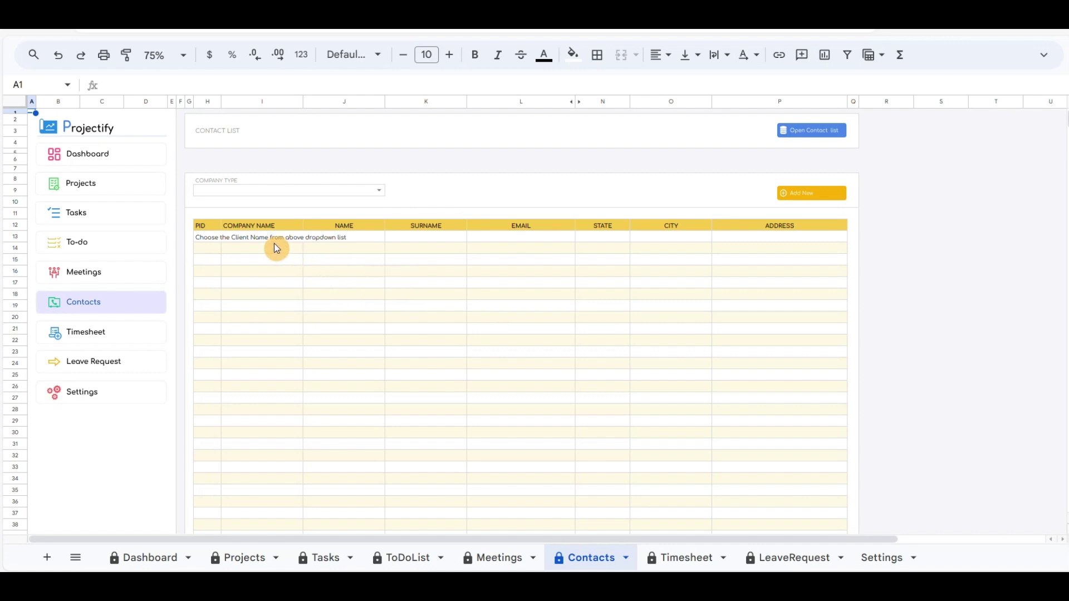
left_click(802, 195)
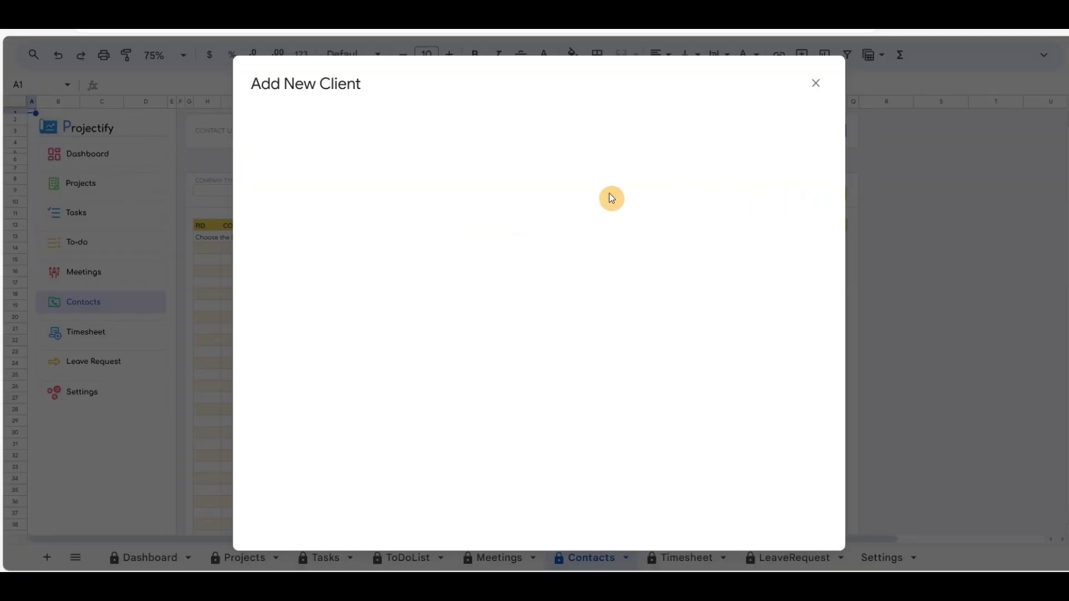
Step: Enter company name ACME COMPANY plus the contact's first name, surname and e-mail
left_click(548, 128)
type("A")
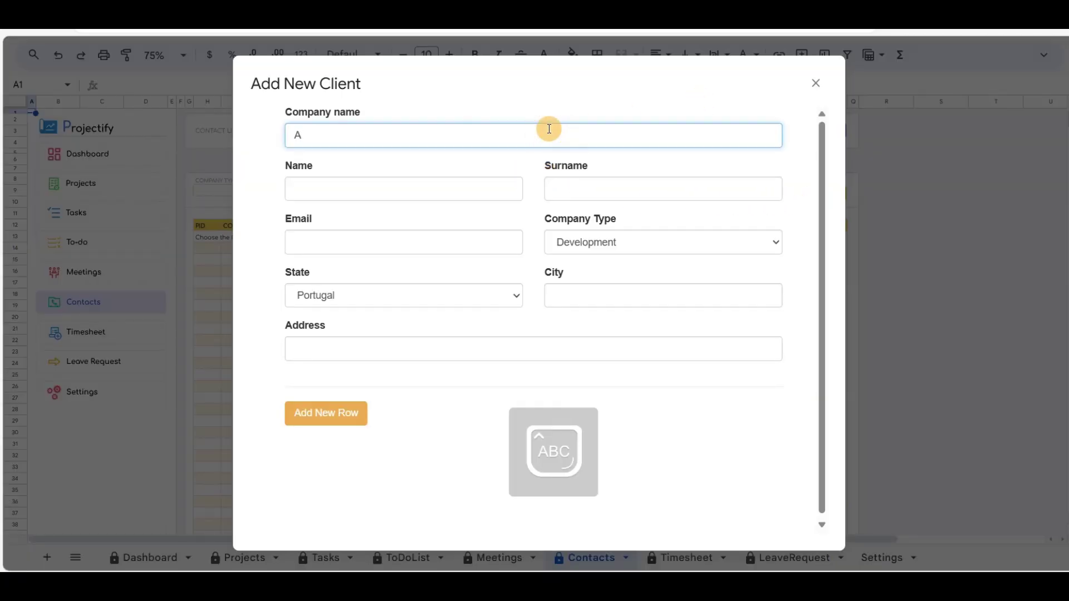
type("CME COMPANY")
left_click(465, 189)
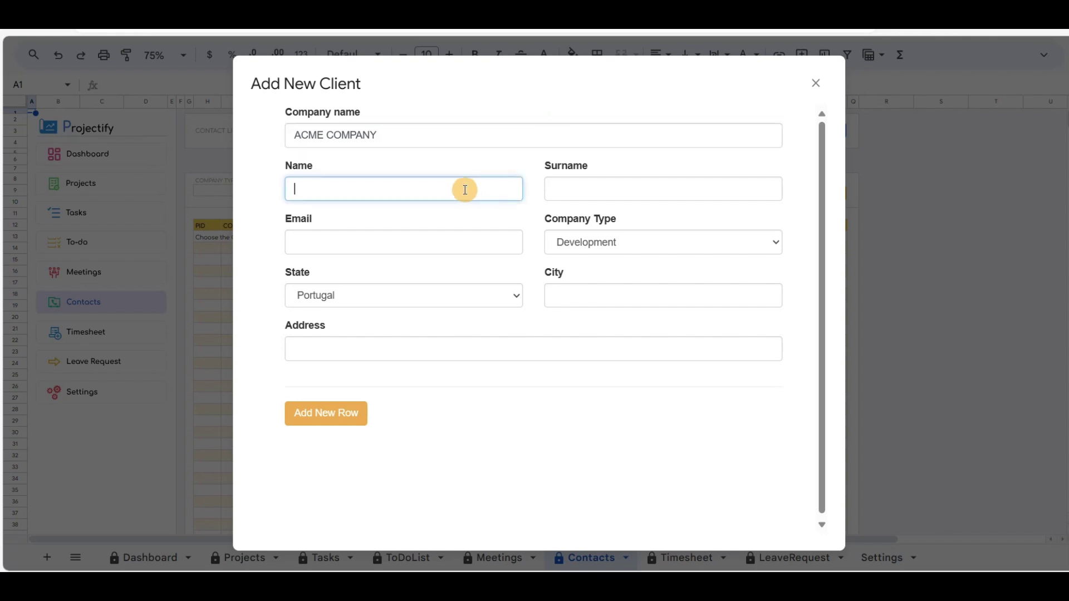
type("Name")
left_click(408, 137)
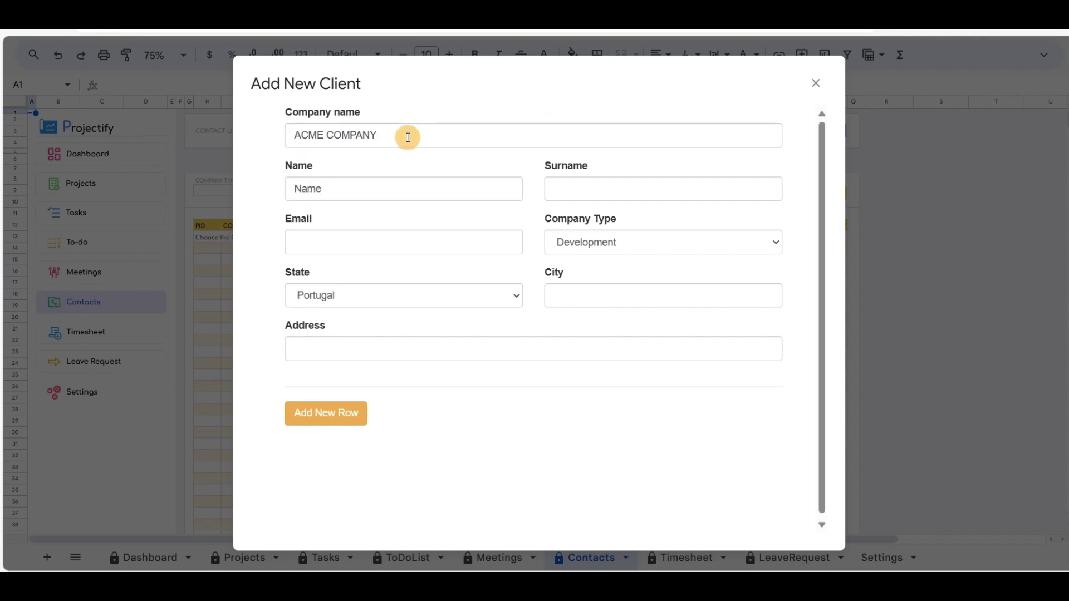
left_click(497, 189)
left_click(575, 188)
type("Surname")
key("Tab")
type("email@e")
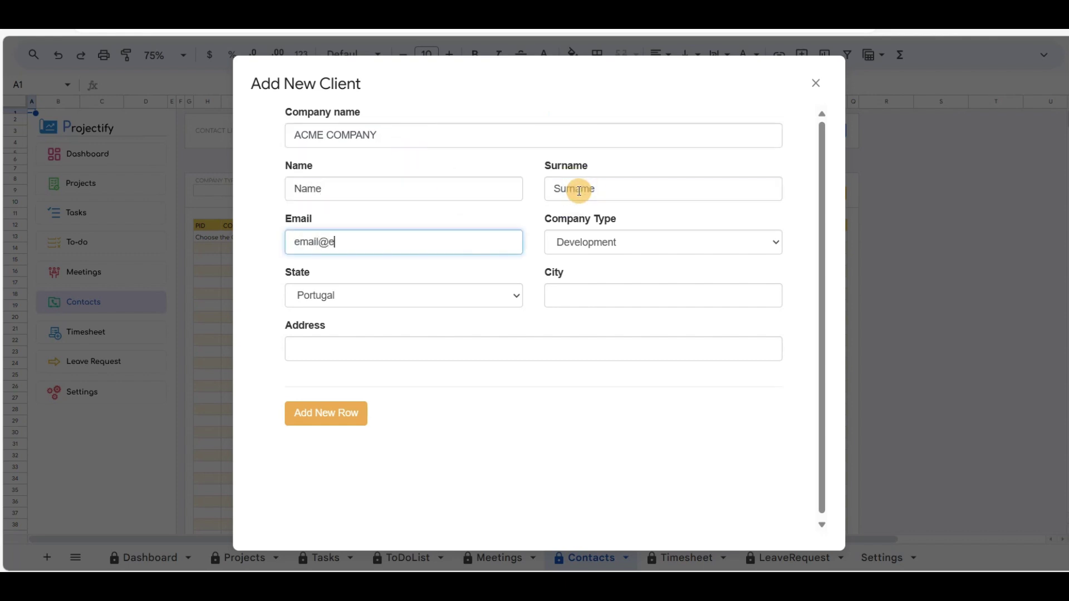
type("mail.com")
key("Tab")
Step: Set type Sales, state Germany, city Berlin and the street address, then save and close the form
left_click(695, 244)
left_click(635, 289)
left_click(496, 298)
left_click(346, 353)
left_click(574, 300)
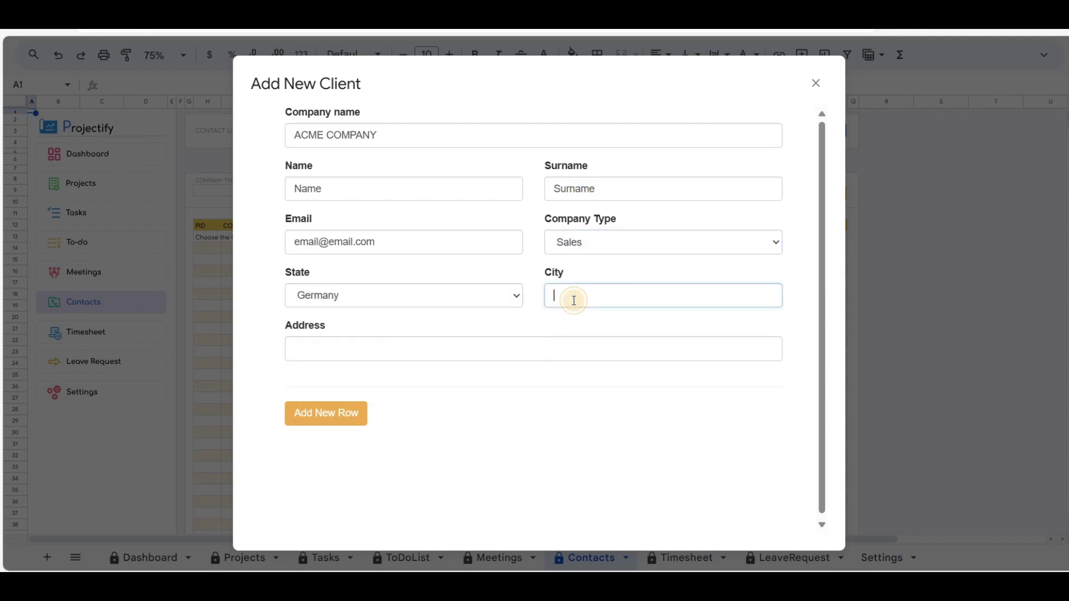
type("Berlin")
key("Tab")
type("Address xyz")
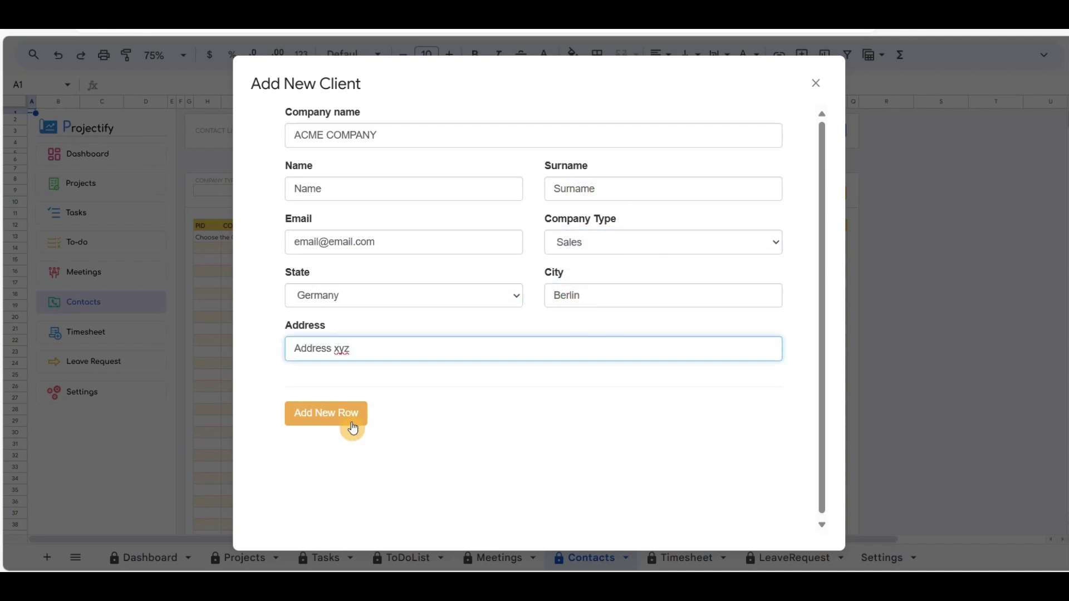
left_click(319, 420)
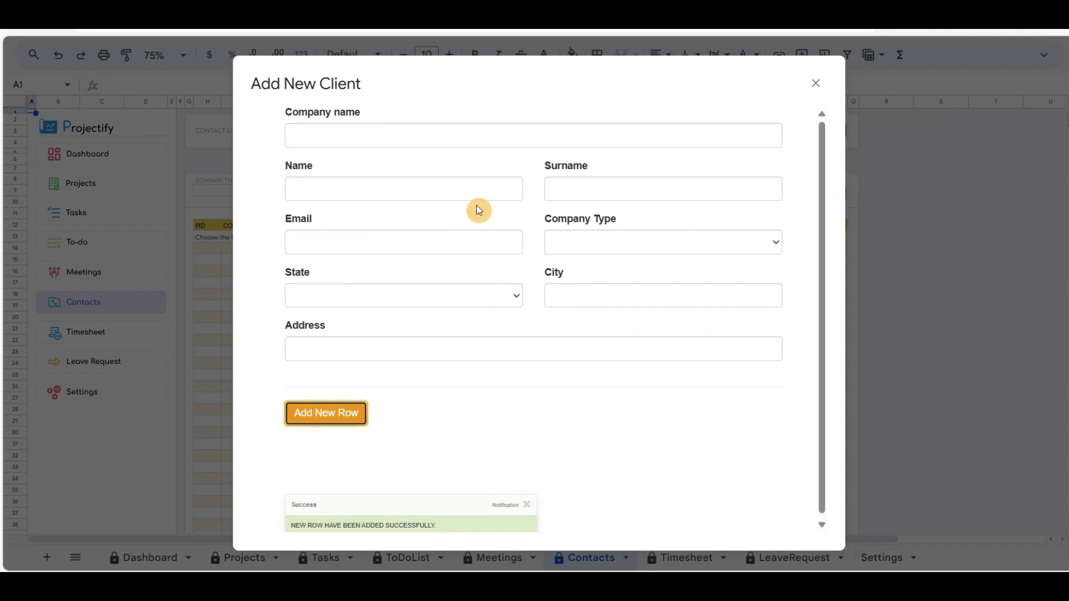
left_click(816, 84)
Step: Filter contacts by Company Type Sales to show ACME COMPANY, then return to Projects
left_click(379, 191)
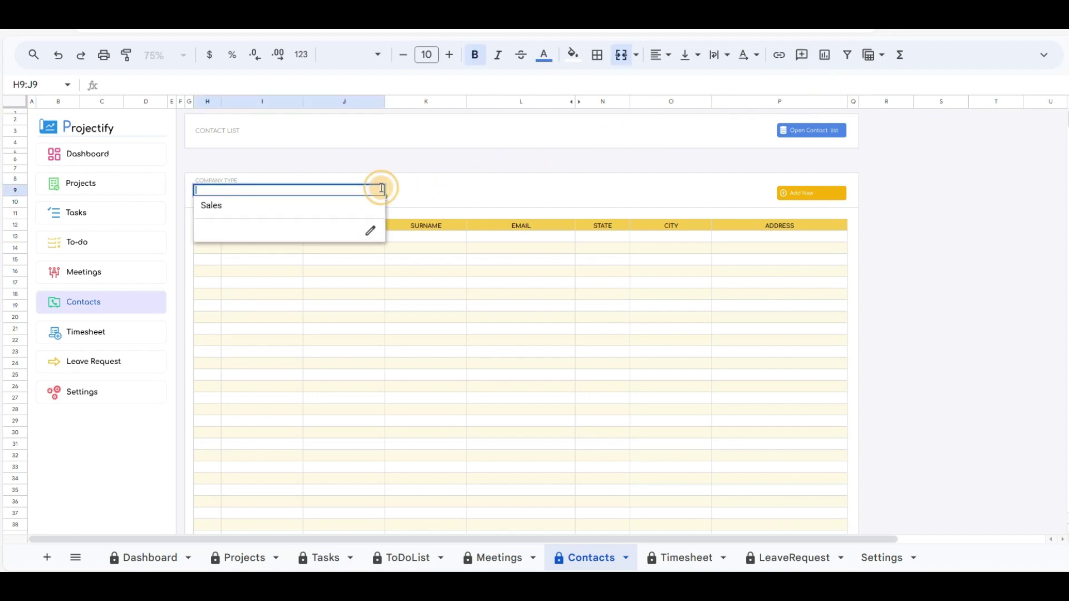
left_click(216, 208)
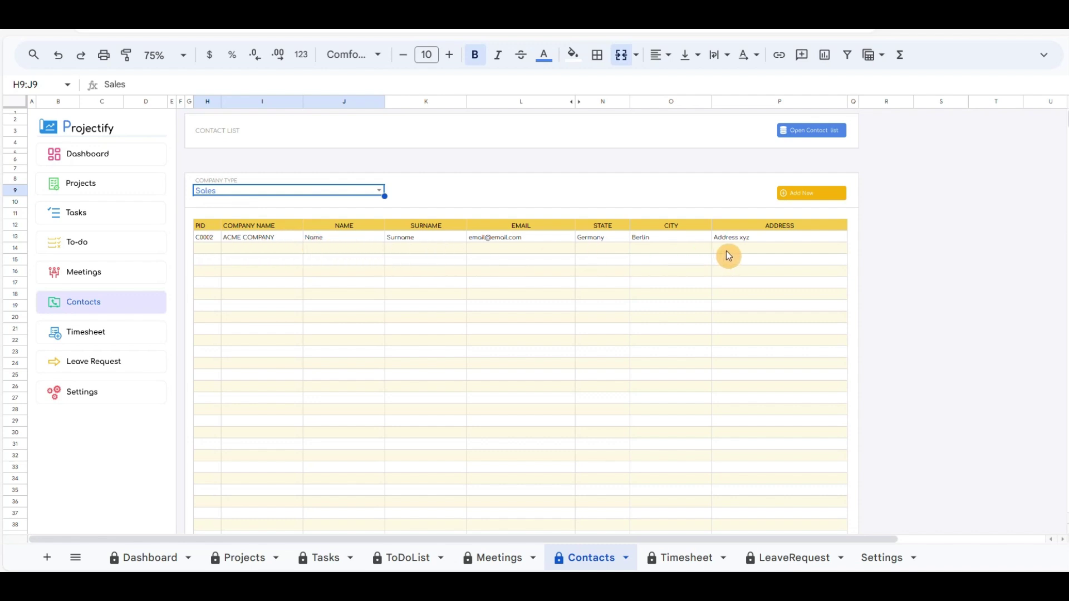
left_click(92, 186)
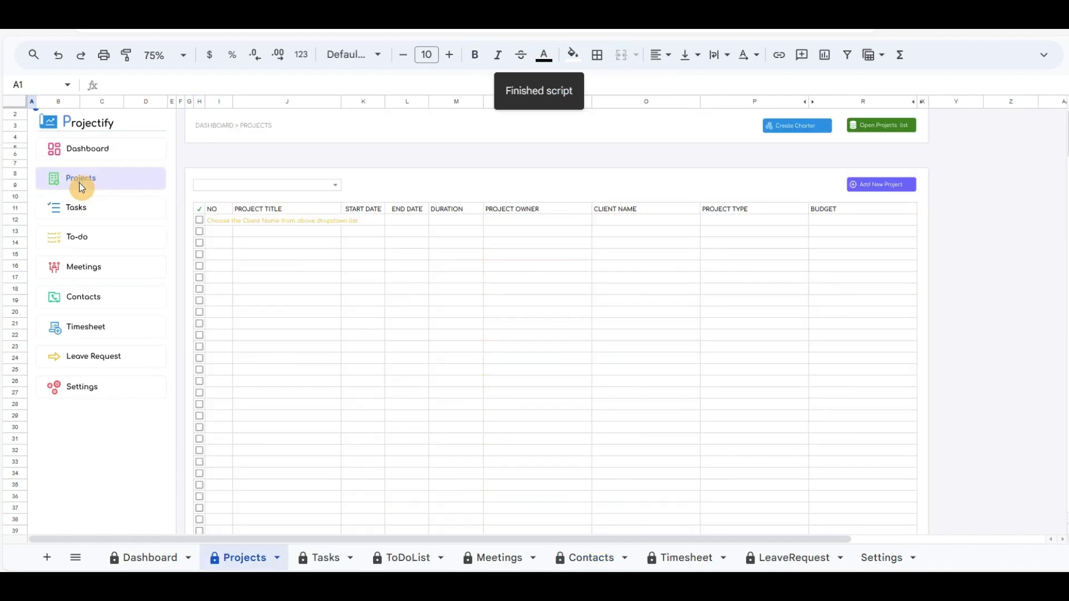
Step: Generate a Copy of Project Charter document from the Projects sheet's Create Charter button
left_click(795, 128)
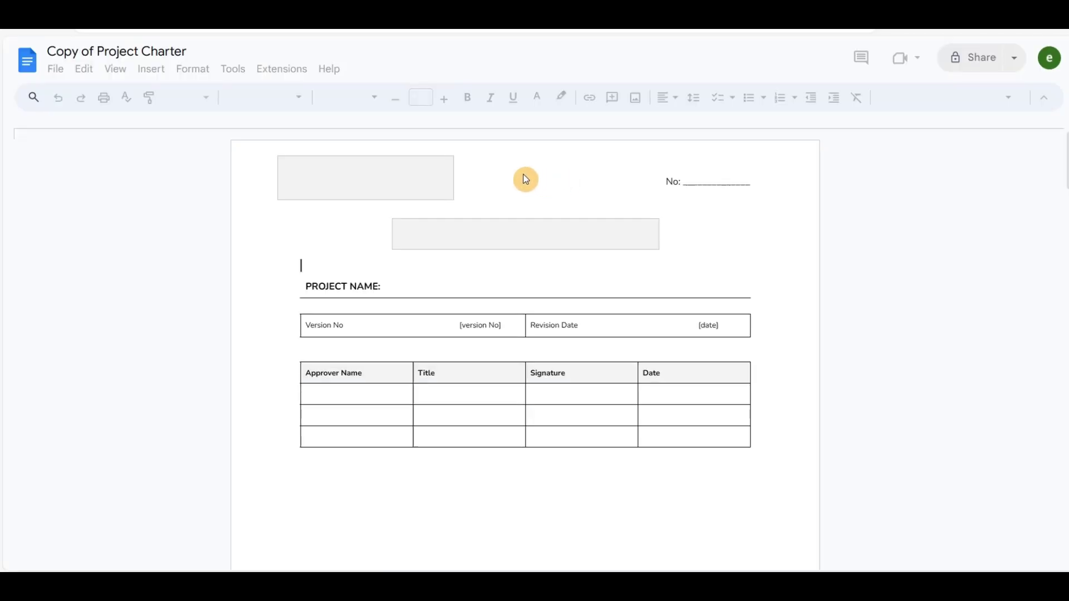
Step: Retitle the Google Docs charter copy to 'ACME Project charter'
left_click(142, 51)
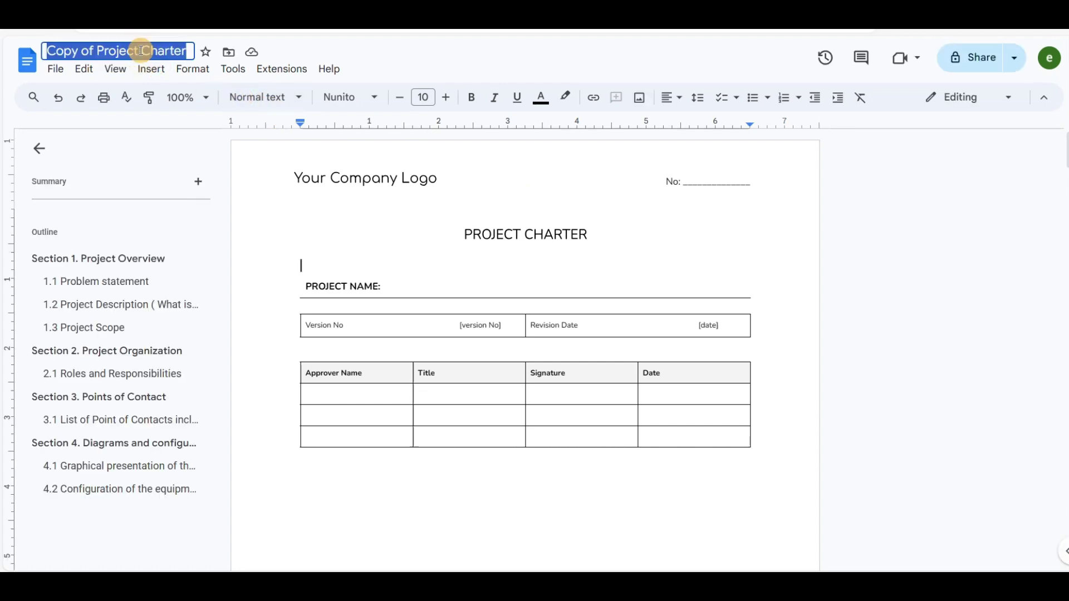
type("ACME Proje")
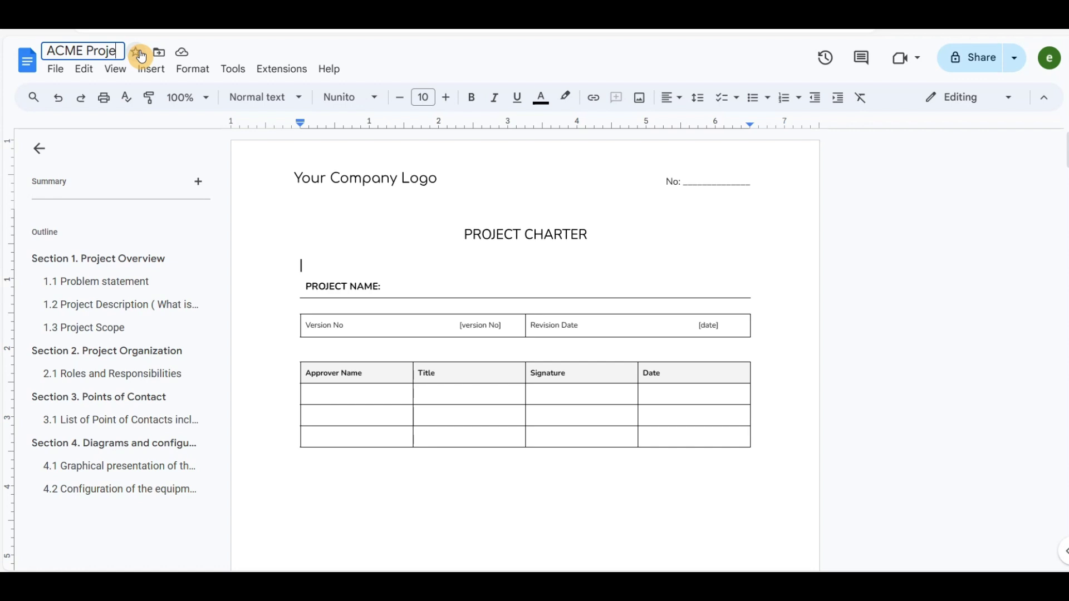
type("ct charter")
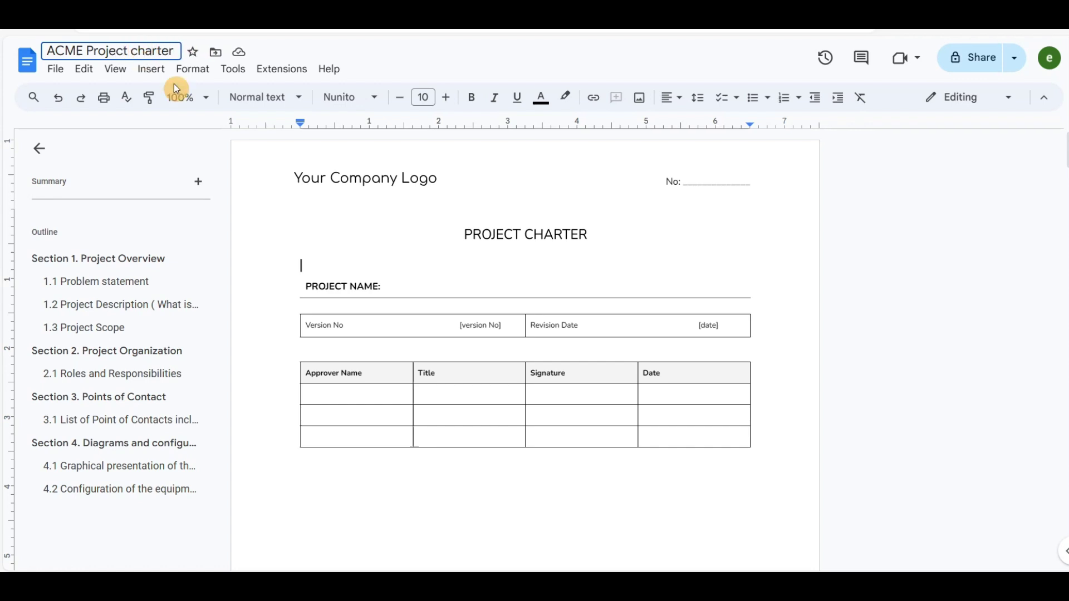
left_click(469, 273)
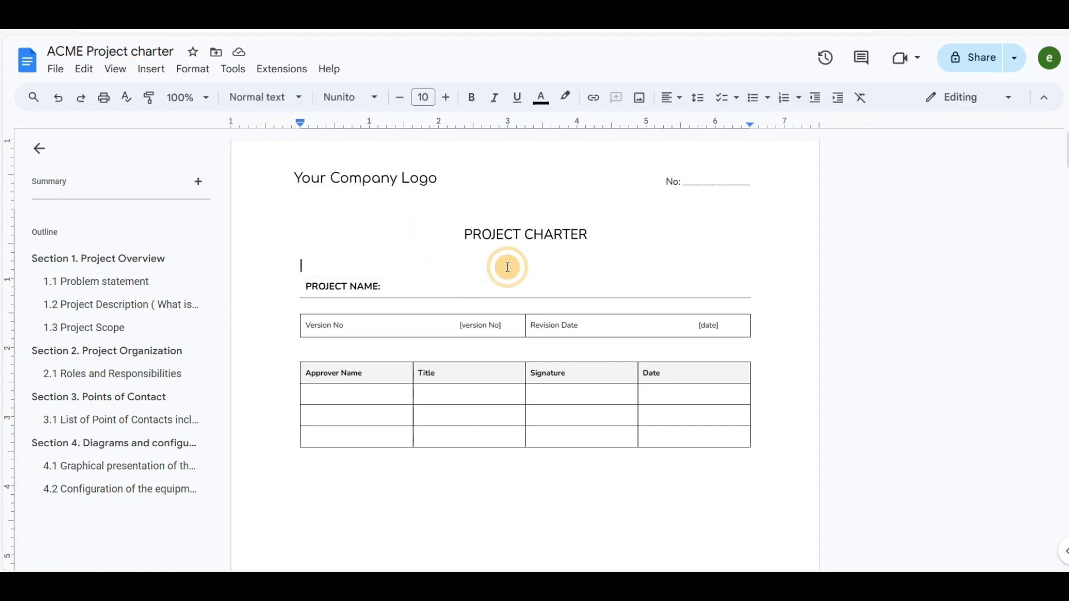
scroll(526, 273, "down", 10)
scroll(525, 273, "down", 6)
scroll(429, 231, "up", 15)
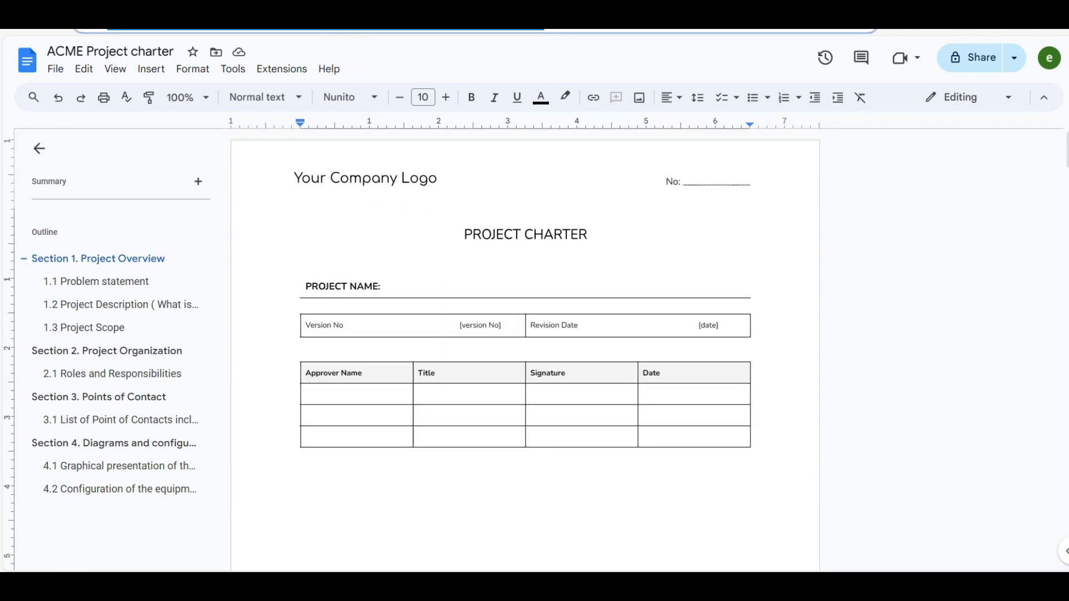
Step: In Add New Project, paste the charter link, title it Project 1, client ACME-COMPANY
left_click(334, 44)
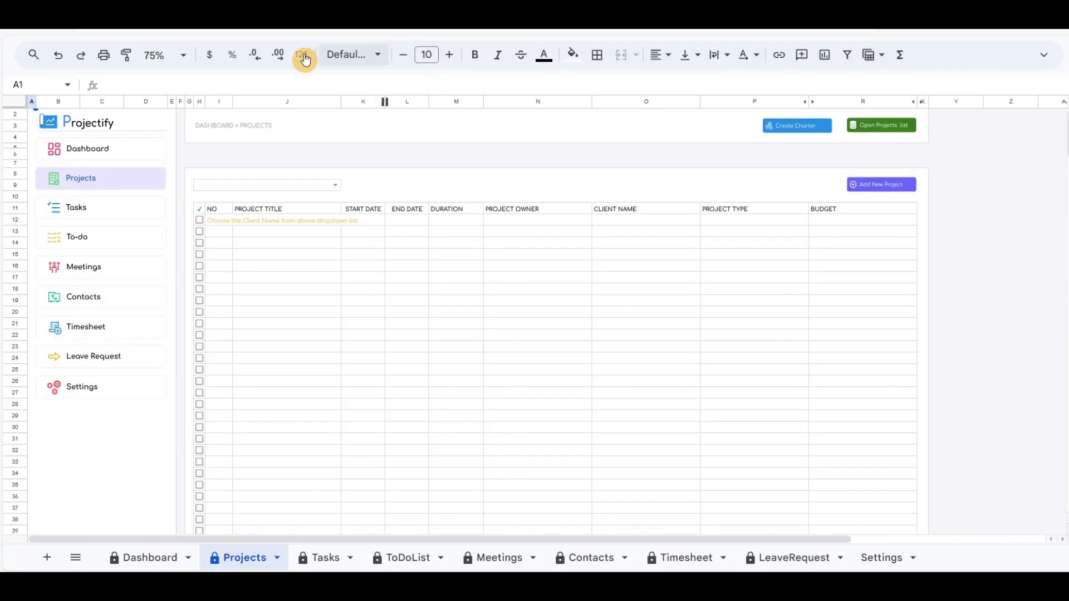
left_click(443, 175)
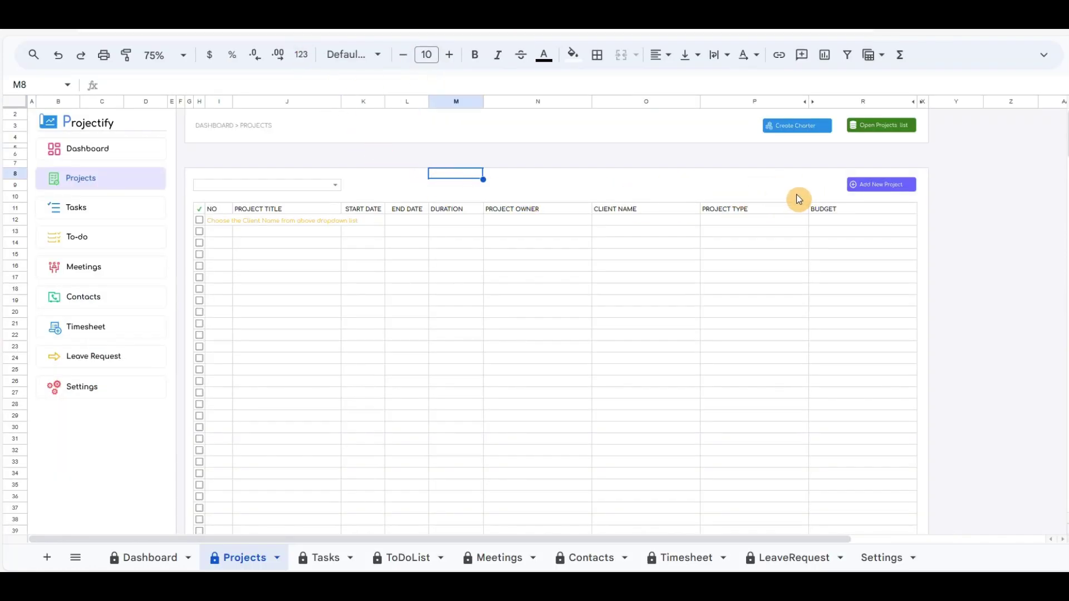
left_click(879, 187)
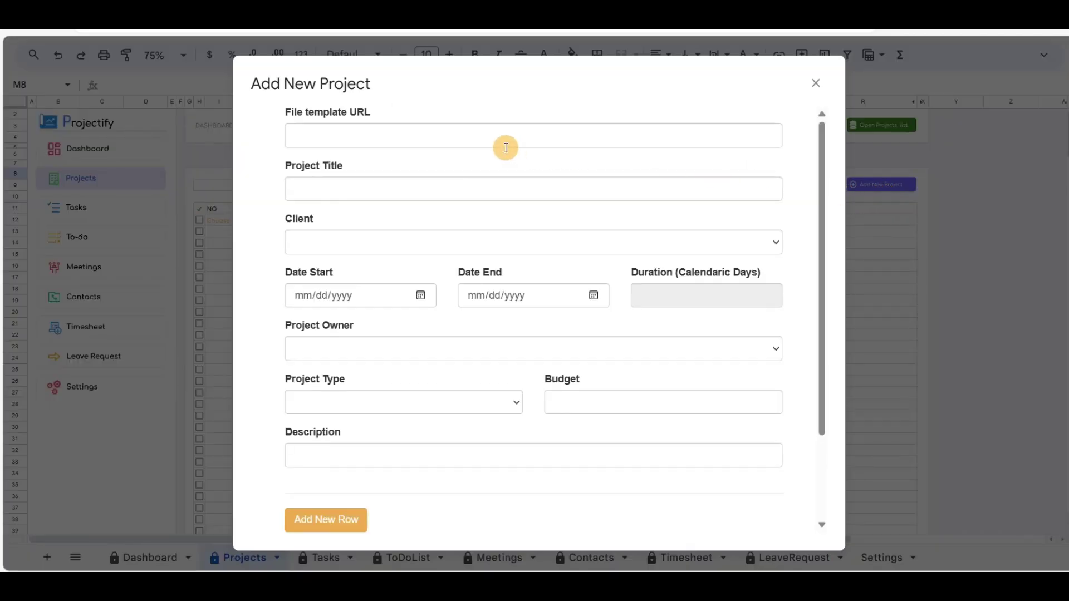
left_click(419, 136)
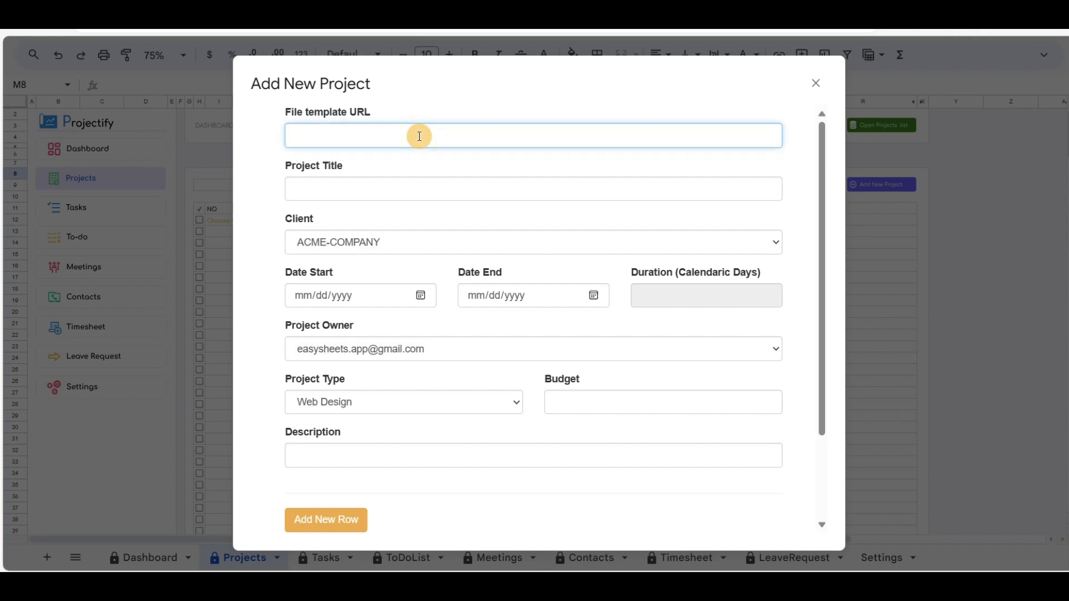
key("ctrl+v")
left_click(467, 188)
type("Project 1")
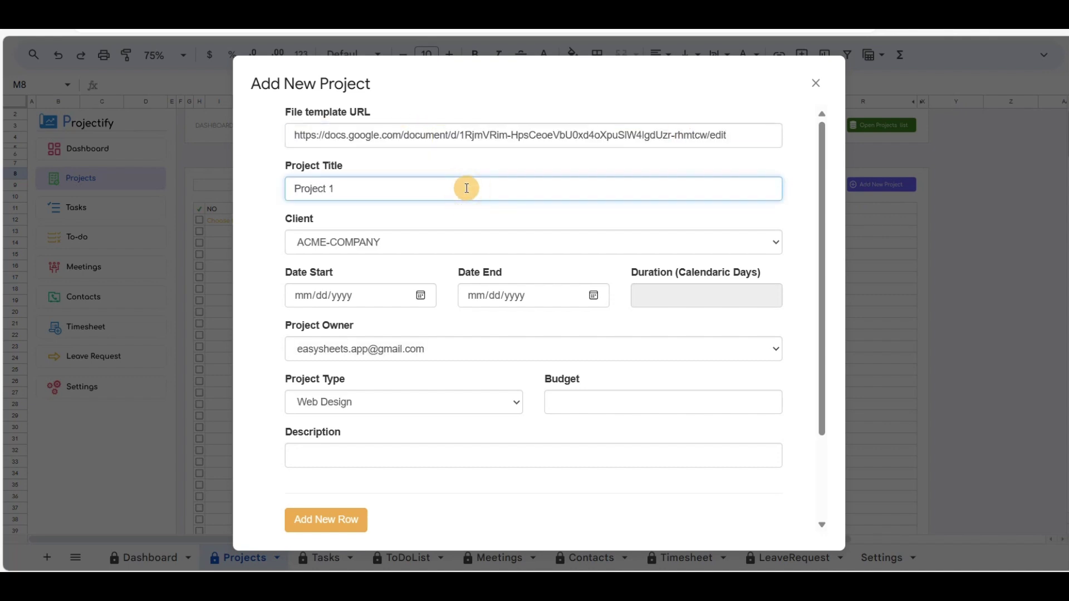
left_click(422, 242)
left_click(341, 256)
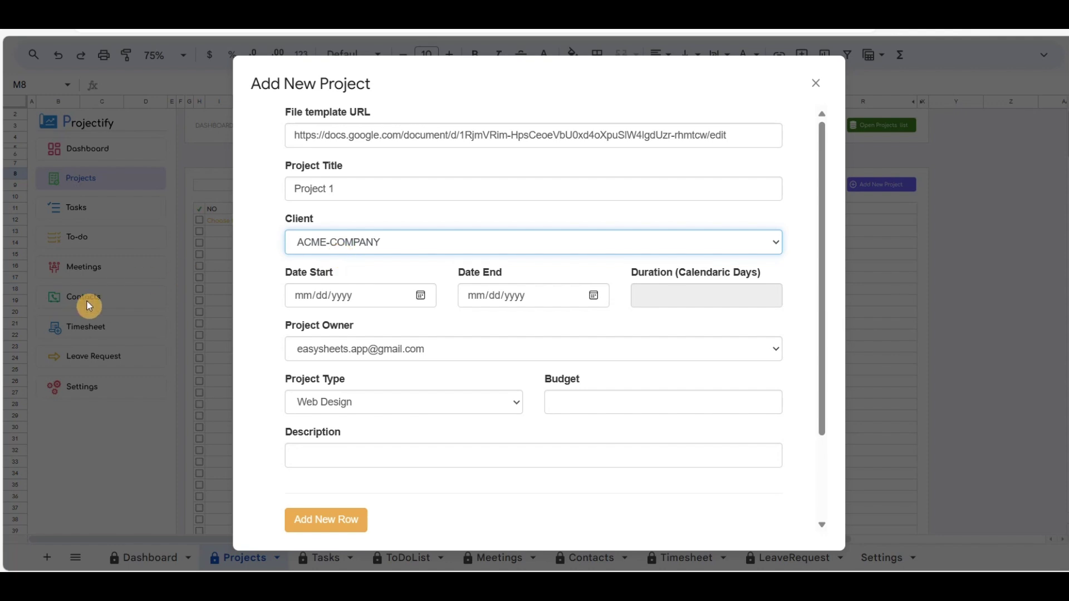
Step: Set dates 03/07/2024 to 03/31/2024 and project type Web Design
left_click(421, 295)
left_click(389, 395)
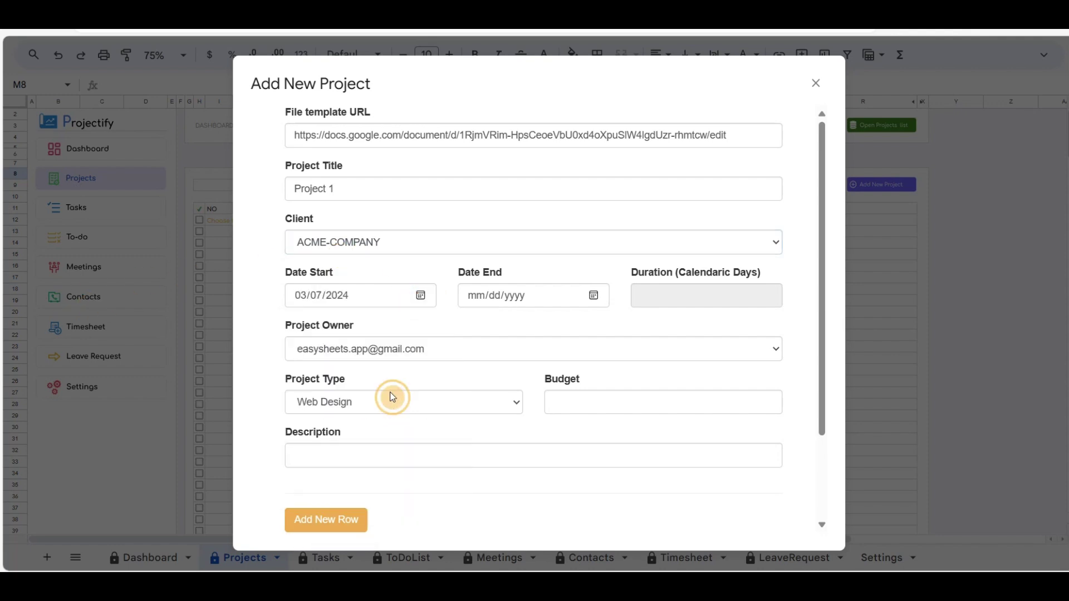
left_click(594, 296)
left_click(474, 475)
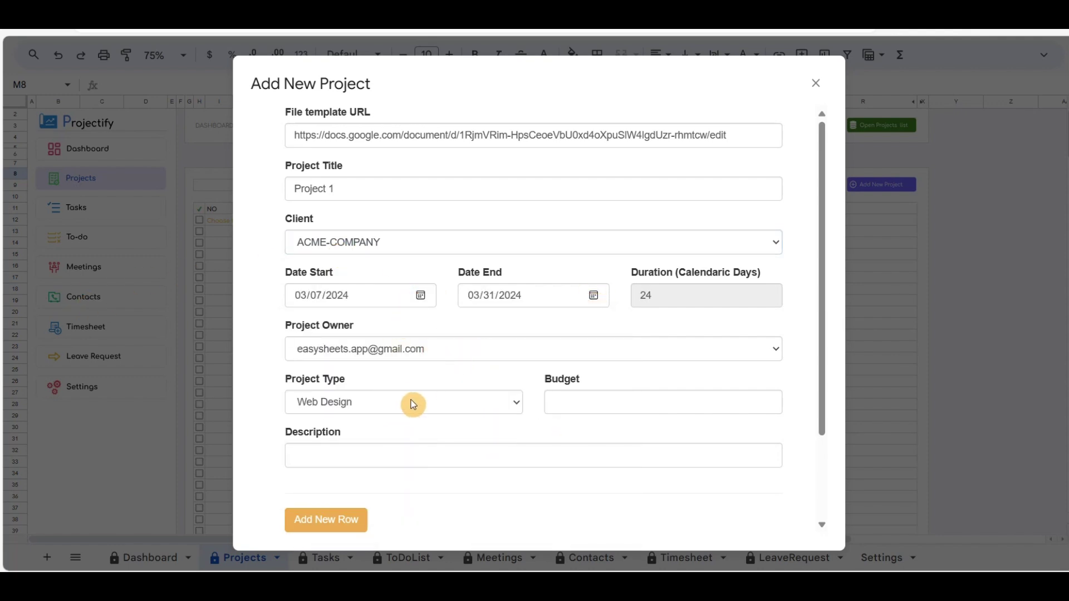
left_click(410, 402)
left_click(407, 436)
left_click(362, 402)
left_click(358, 424)
Step: Enter budget 10000 and description 'develop the app. Web and mobile verzion.', then add the row
left_click(585, 410)
type("10000")
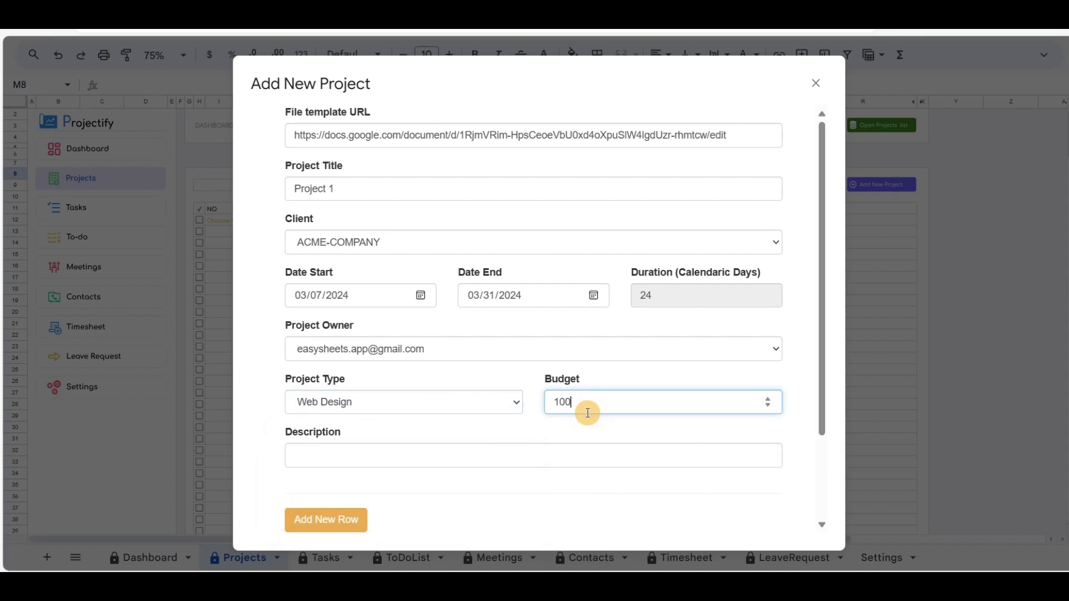
key("Tab")
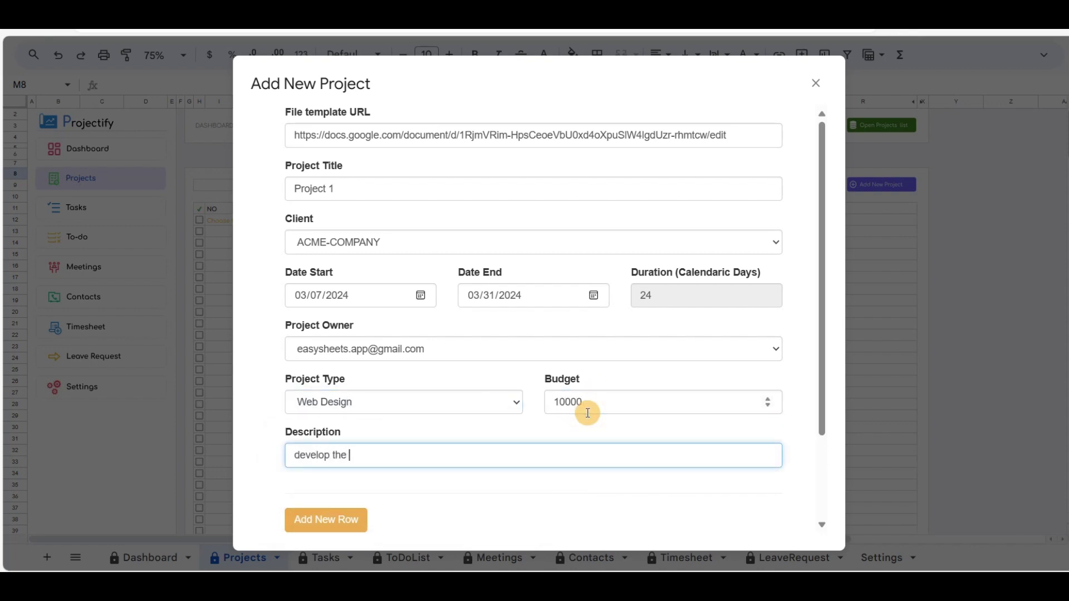
type("develop the app.")
left_click(588, 412)
left_click(456, 458)
type("Web")
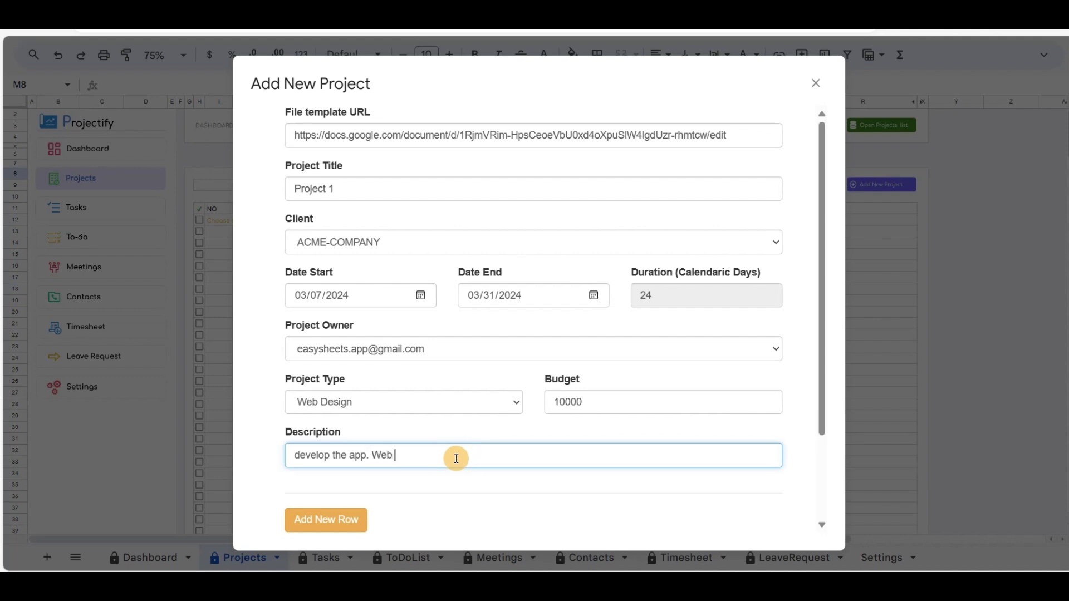
type(" and mobile verzion.")
scroll(457, 459, "down", 2)
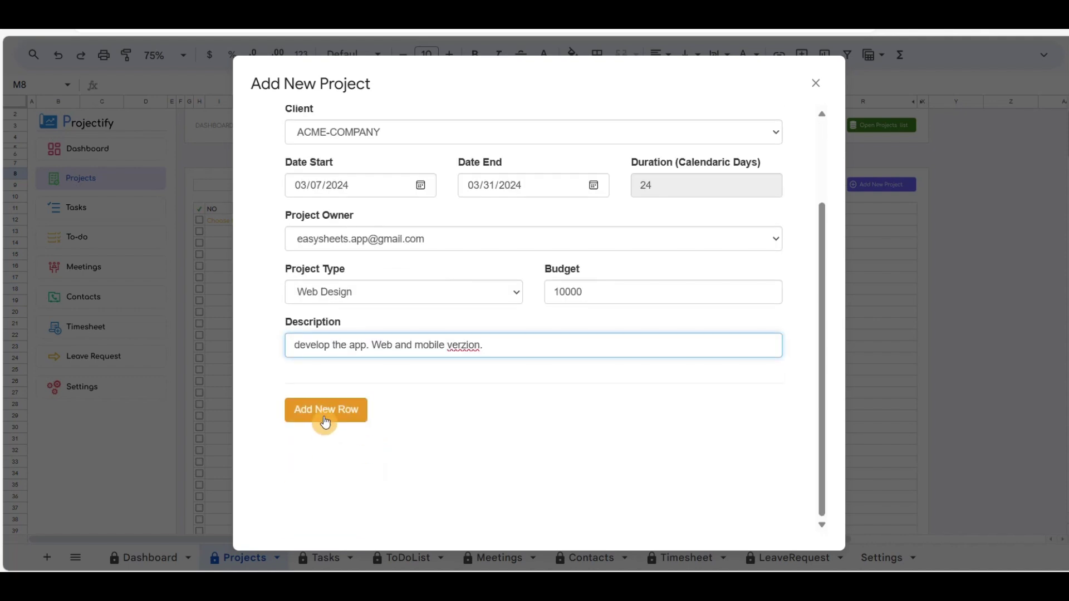
left_click(327, 417)
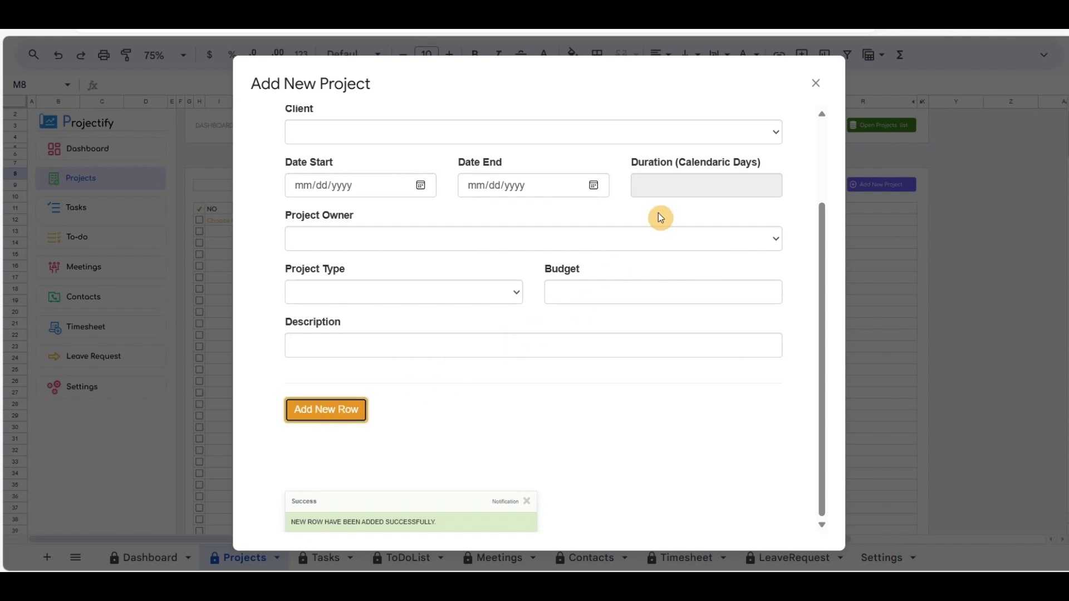
Step: Close the project form and filter the Projects table to ACME-COMPANY, revealing Project 1
left_click(816, 83)
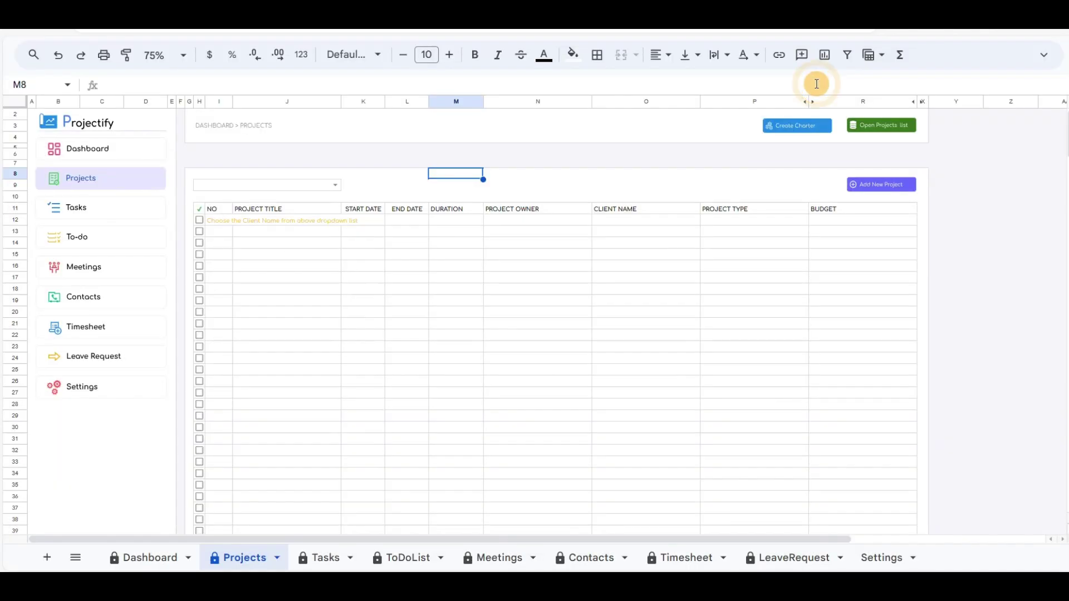
left_click(336, 186)
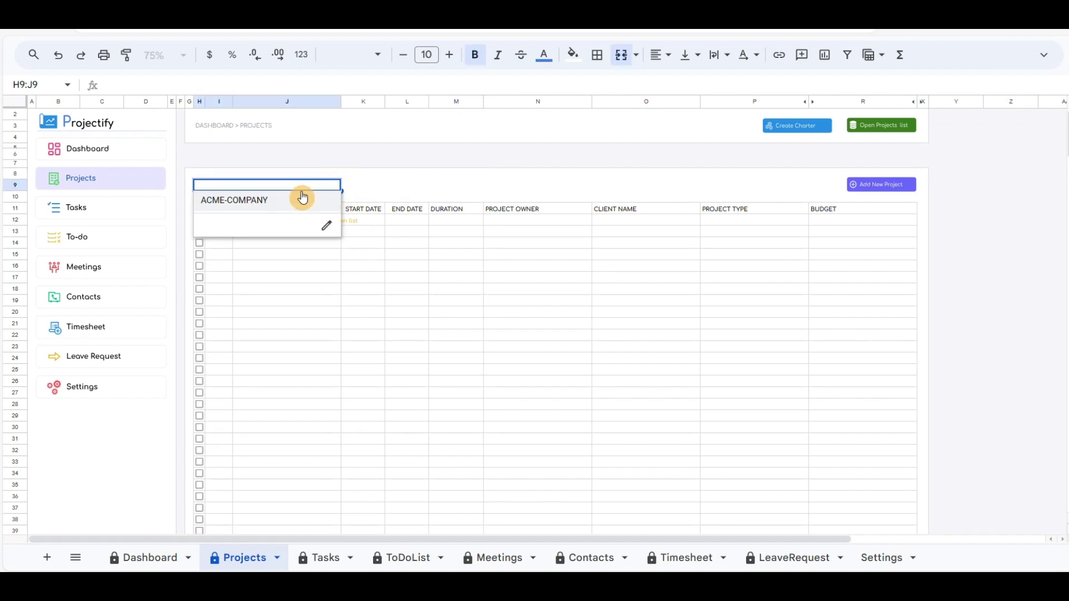
left_click(273, 201)
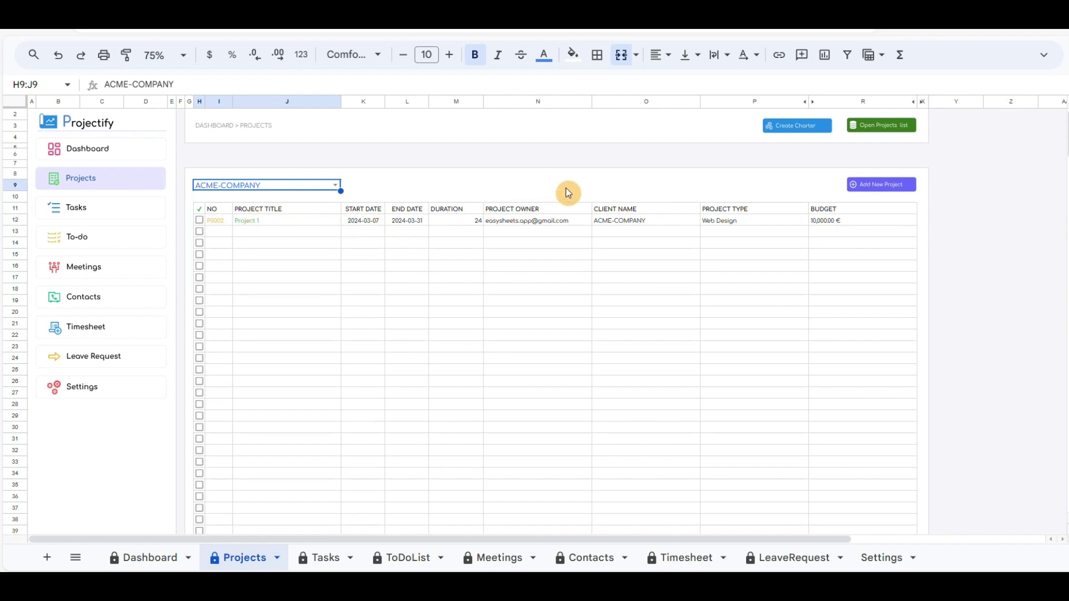
scroll(566, 188, "up", 1)
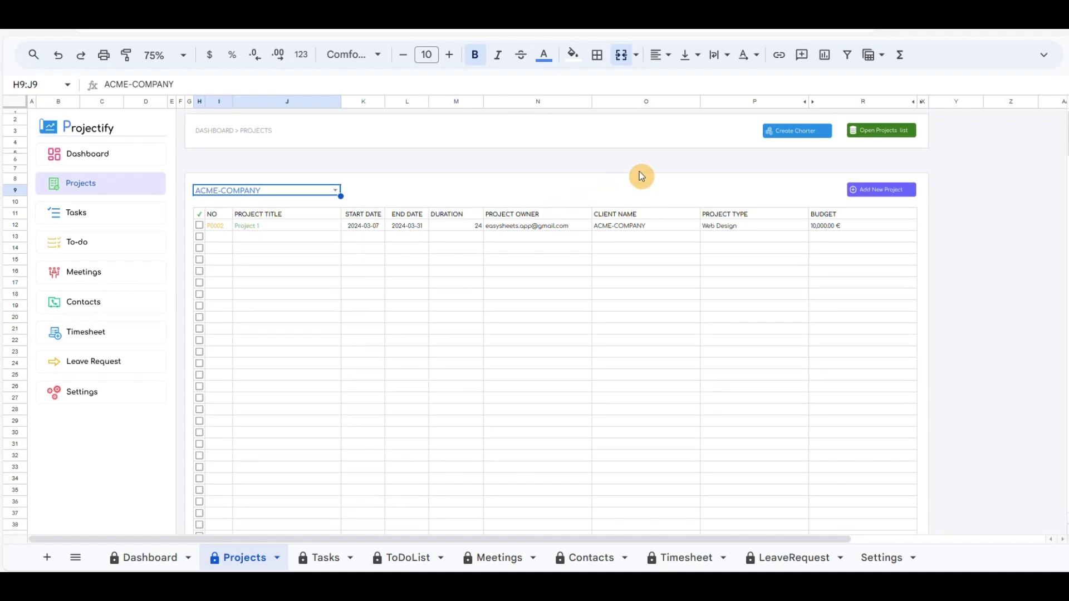
Step: Create another charter and retitle it 'Second ACME Project Charter'
left_click(800, 137)
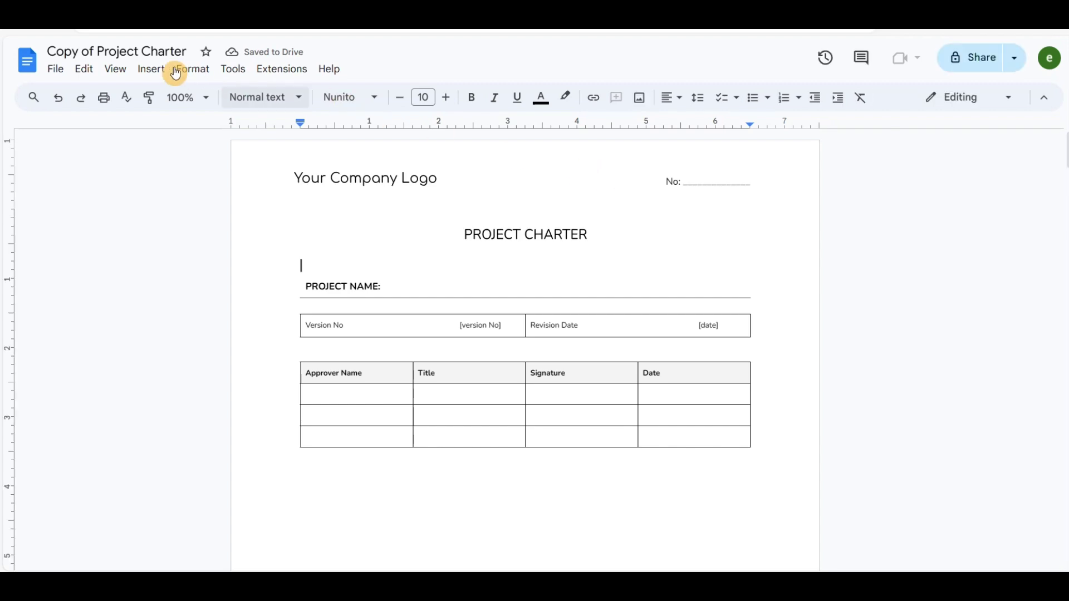
left_click_drag(94, 51, 23, 51)
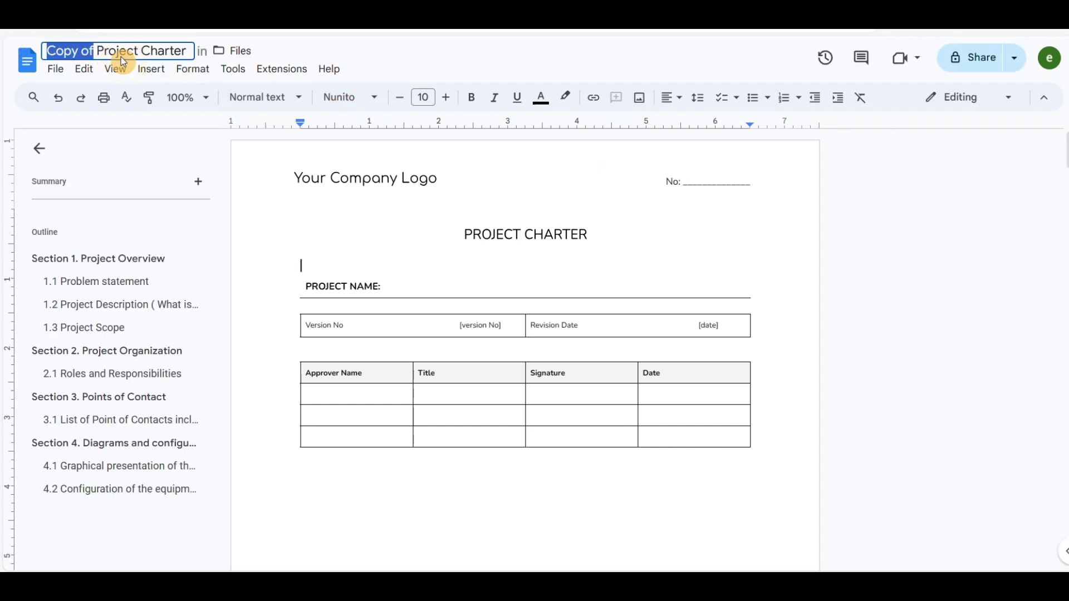
type("Second")
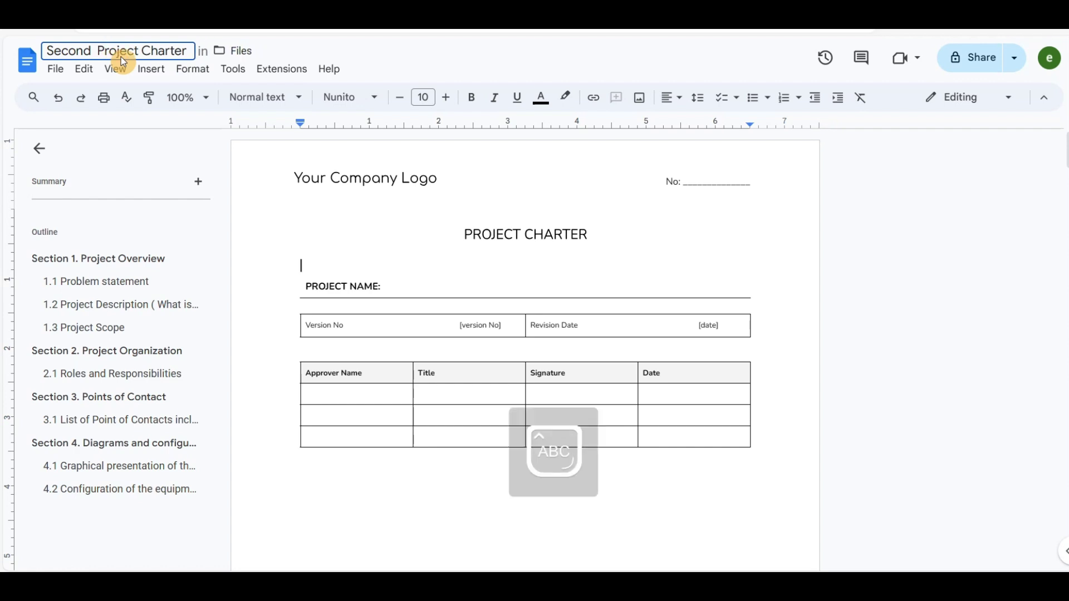
type(" ACME")
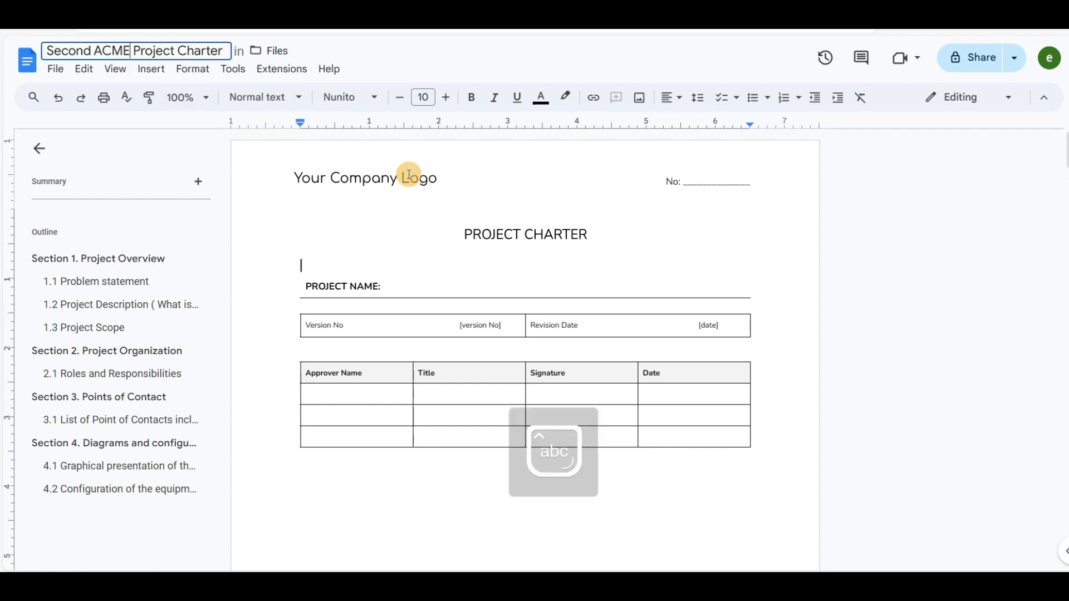
key("Return")
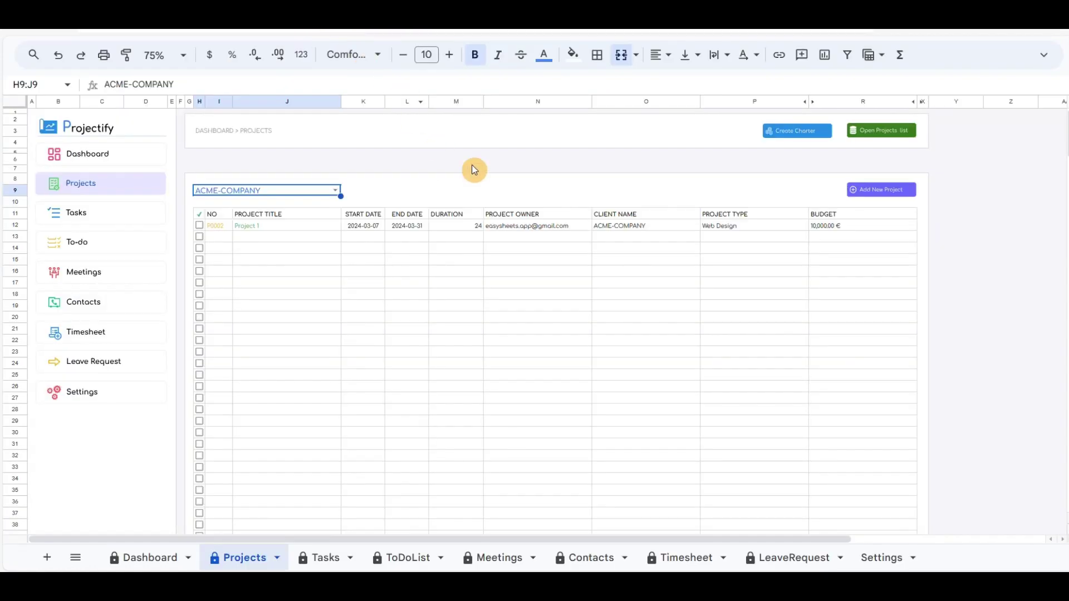
Step: Start a new project: paste the second charter link, title Project 2, dates 03/01–03/31/2024
left_click(887, 191)
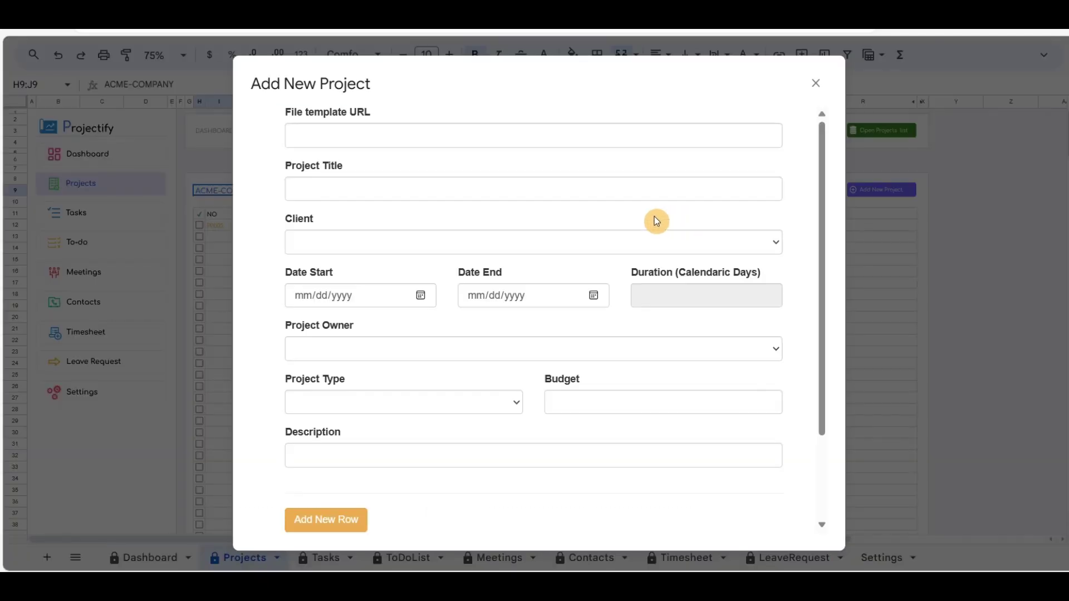
left_click(499, 136)
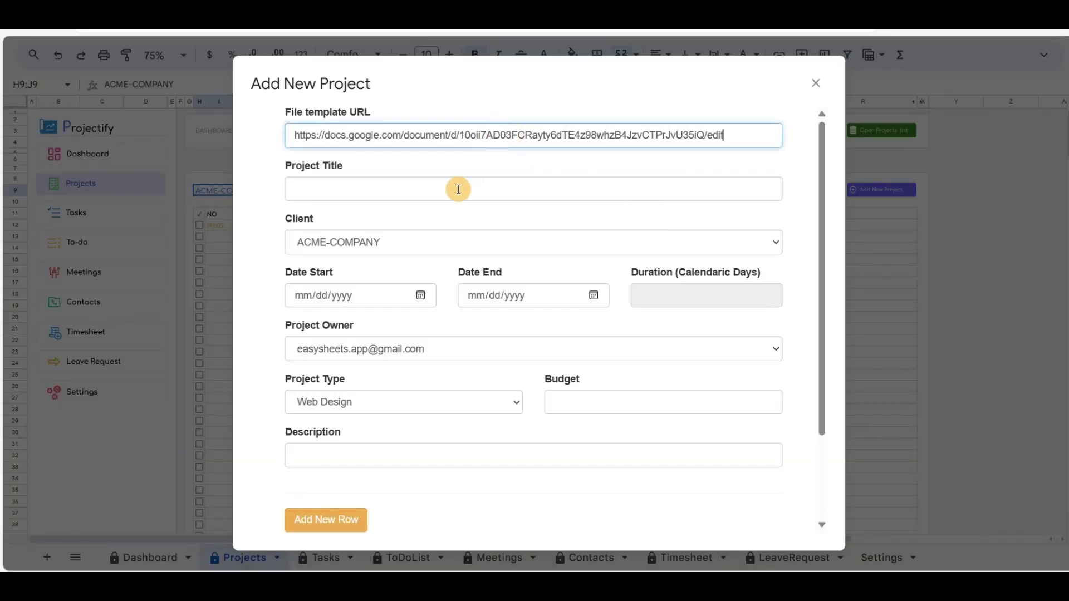
left_click(448, 189)
type("Project 2")
left_click(421, 295)
left_click(405, 373)
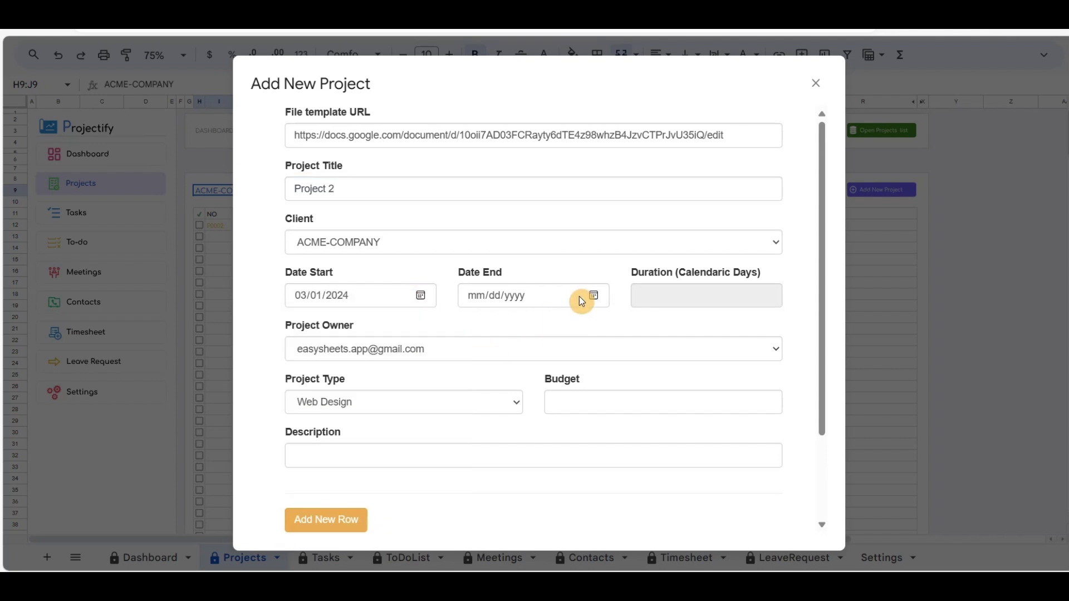
left_click(591, 295)
left_click(476, 474)
Step: Set Project Management, budget 12000, description 'Training for project management', add it, then tick Project 1
left_click(375, 402)
left_click(417, 488)
left_click(596, 401)
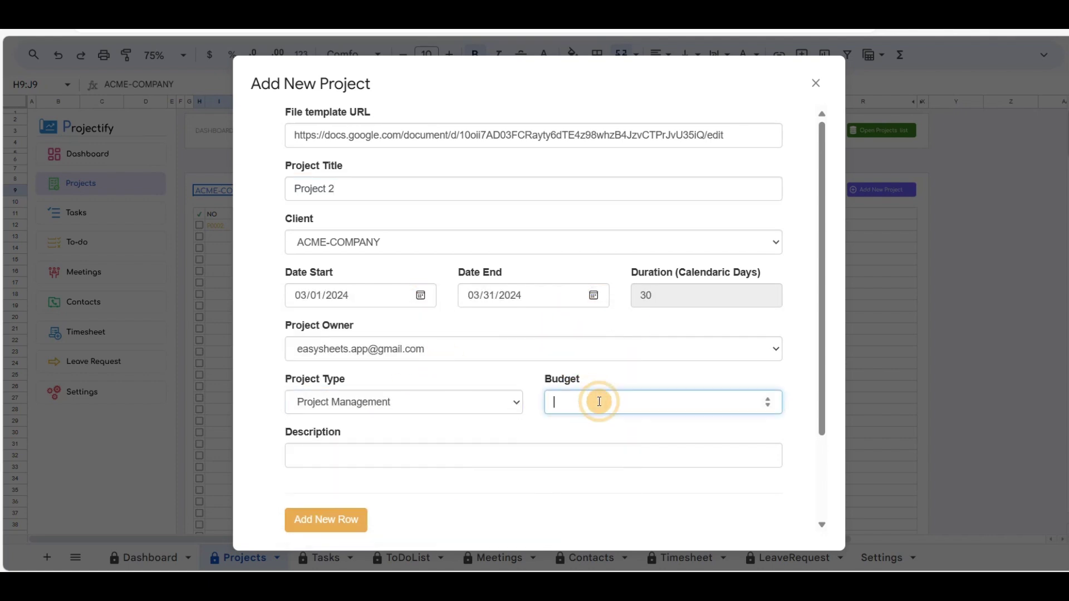
type("12000")
key("Tab")
type("Training for project manag")
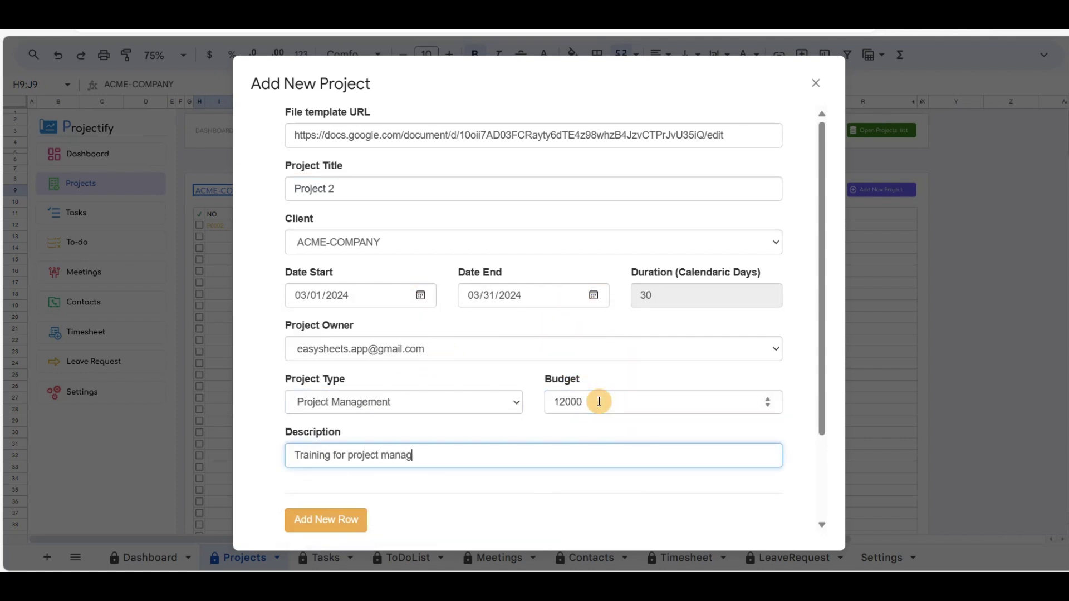
type("ement.")
scroll(445, 412, "down", 2)
left_click(327, 410)
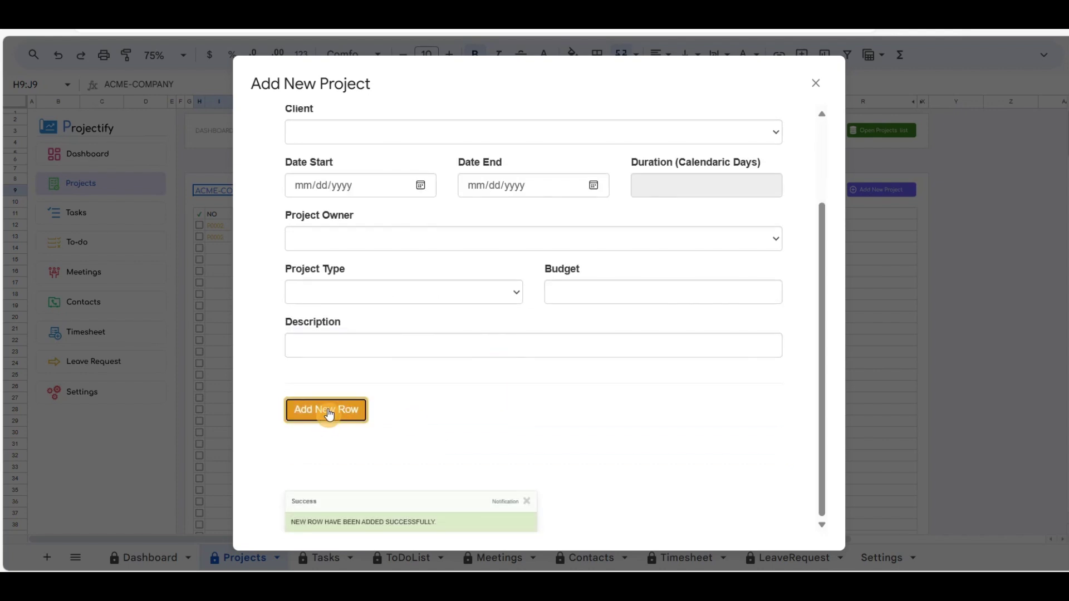
left_click(817, 83)
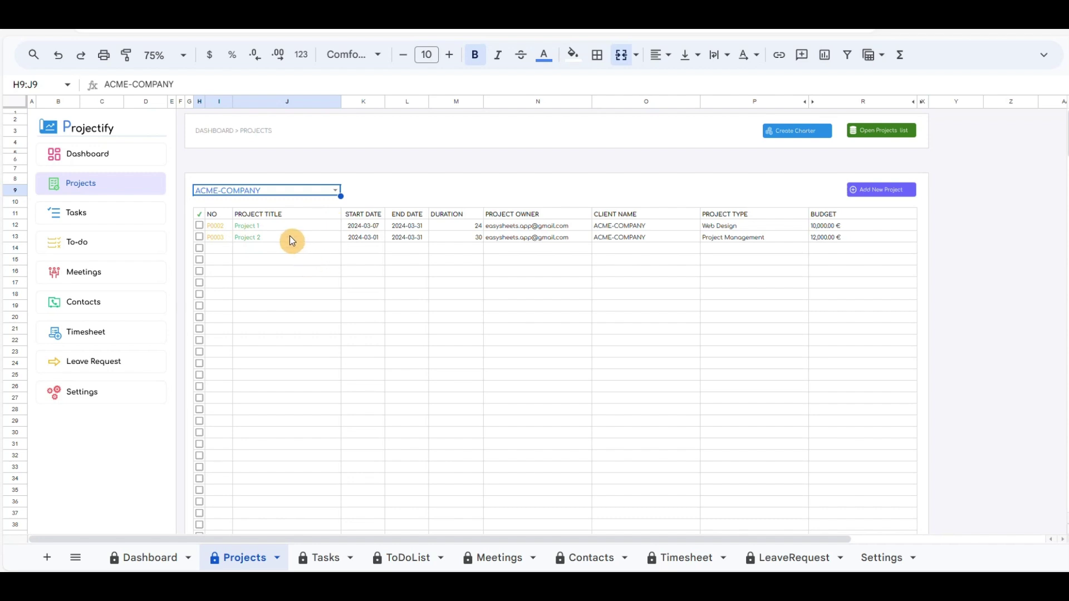
left_click(199, 225)
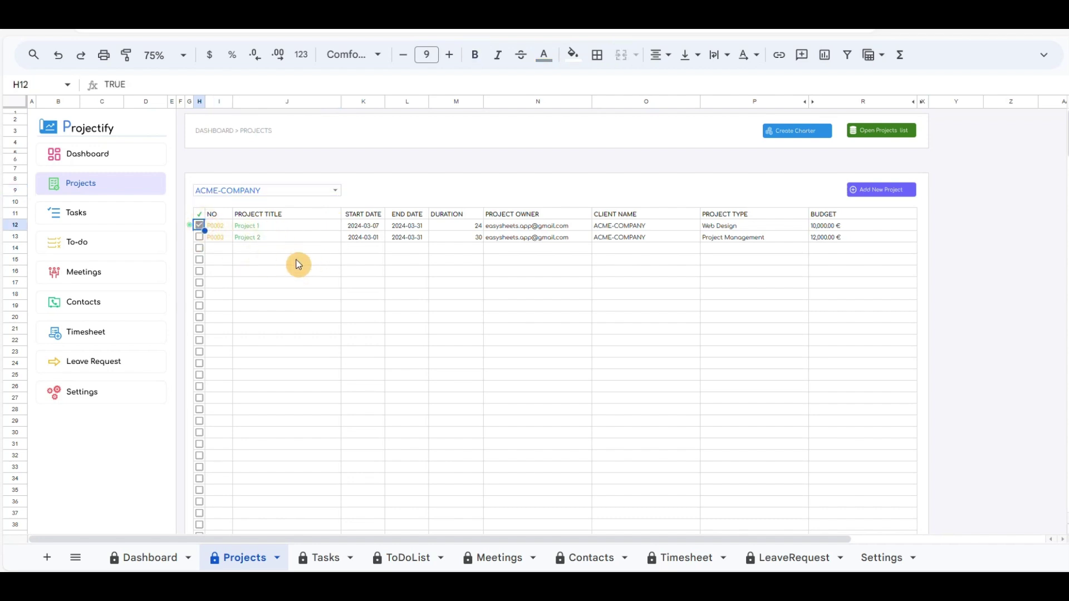
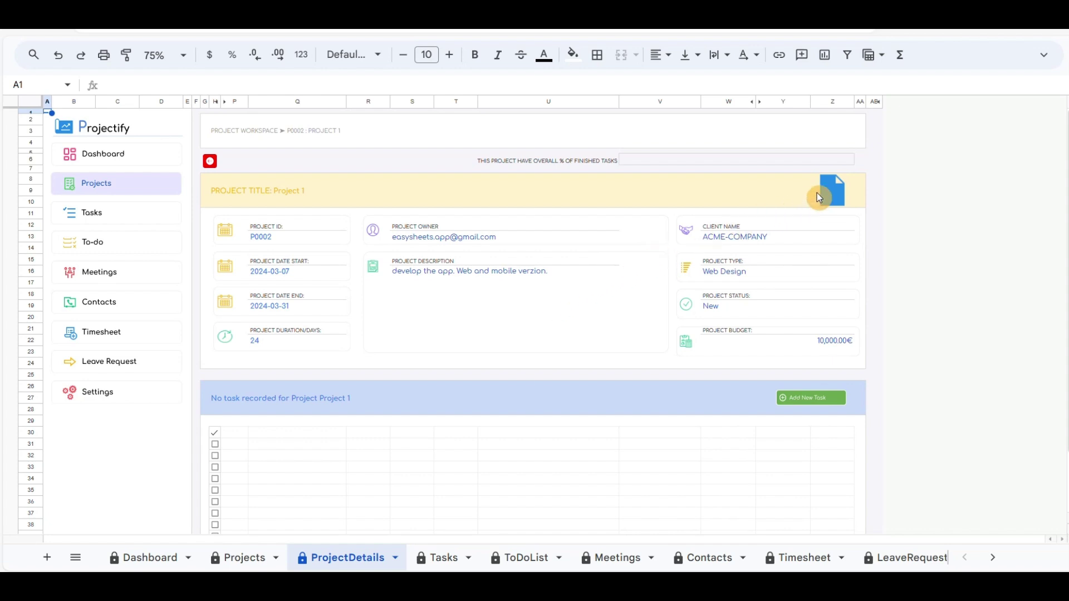
mouse_move(832, 191)
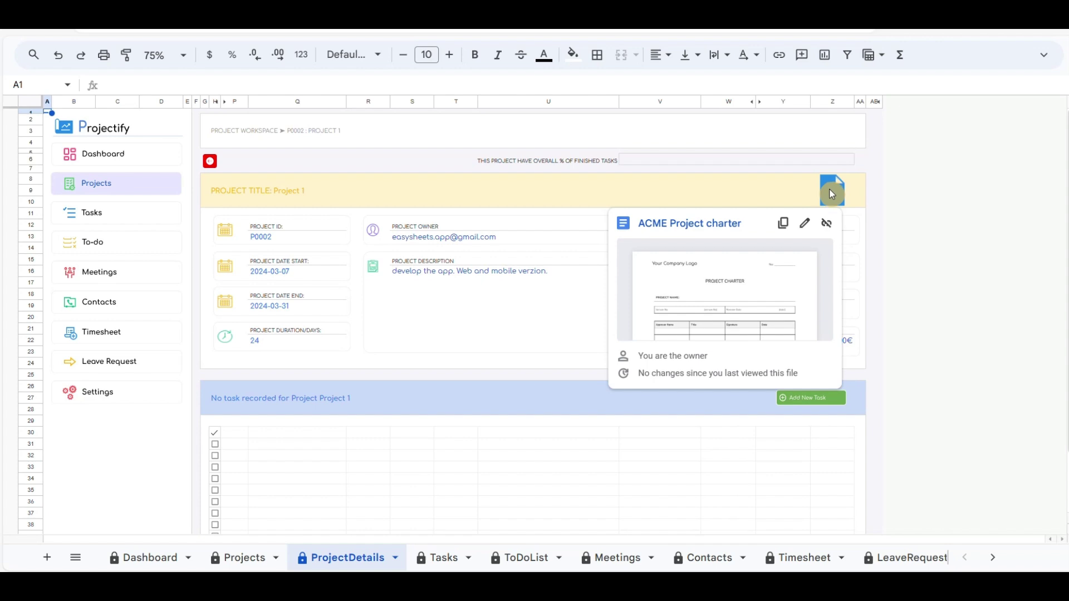
left_click(688, 298)
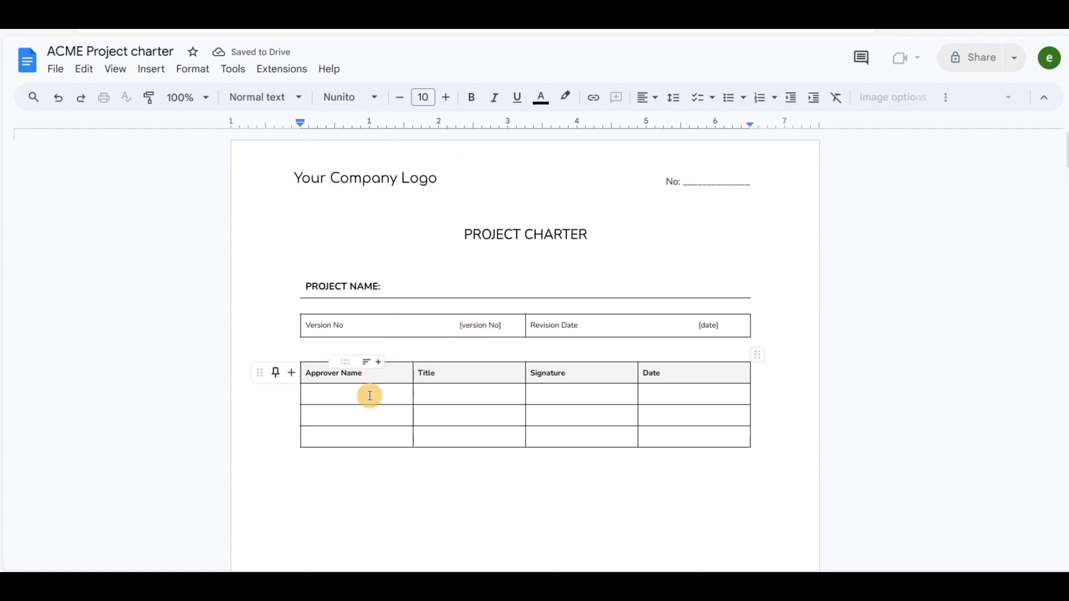
left_click(370, 396)
type("xy")
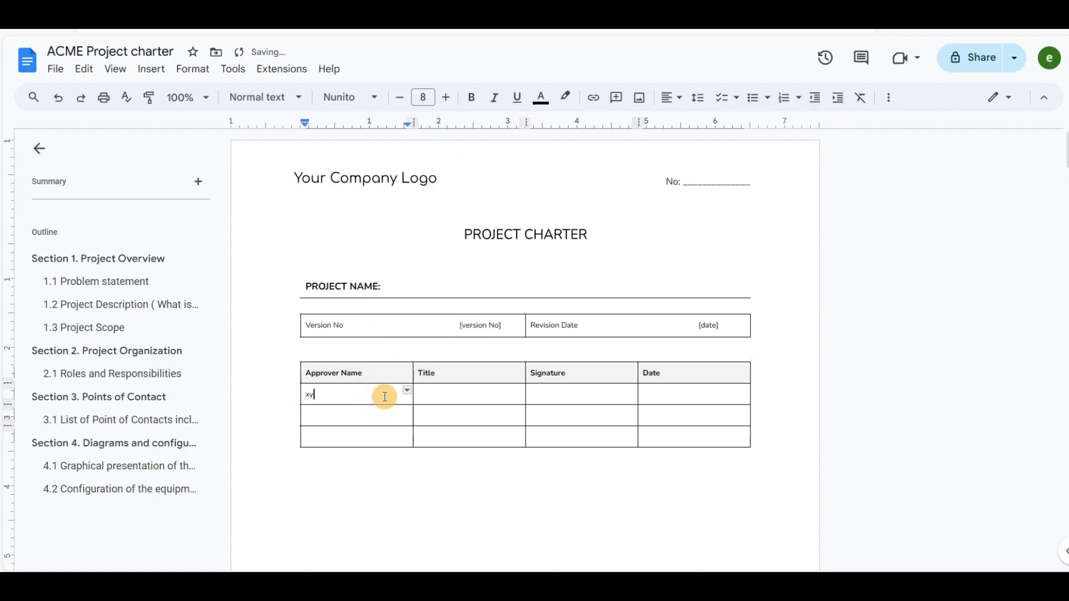
type("z")
left_click(468, 273)
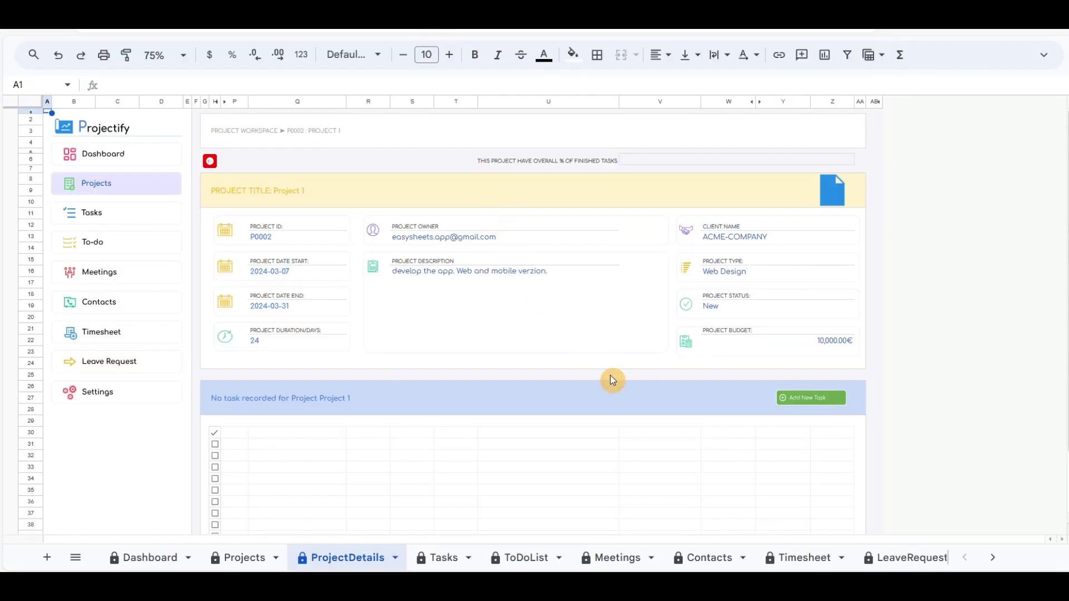
Step: Add Task 1 running March 7–14 with description 'RTasksk description 1'
left_click(557, 386)
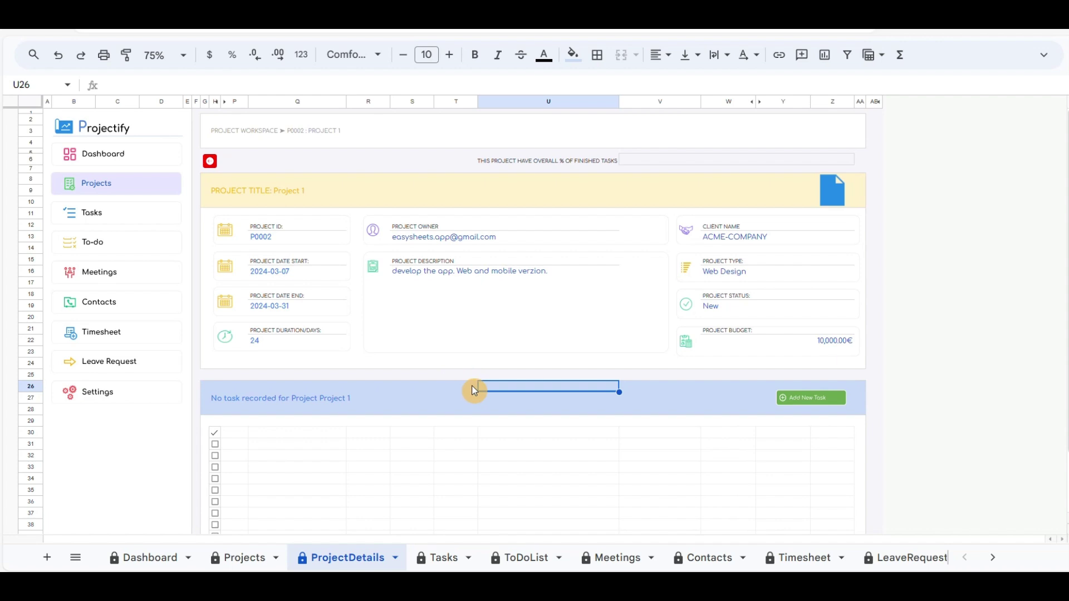
scroll(475, 390, "down", 2)
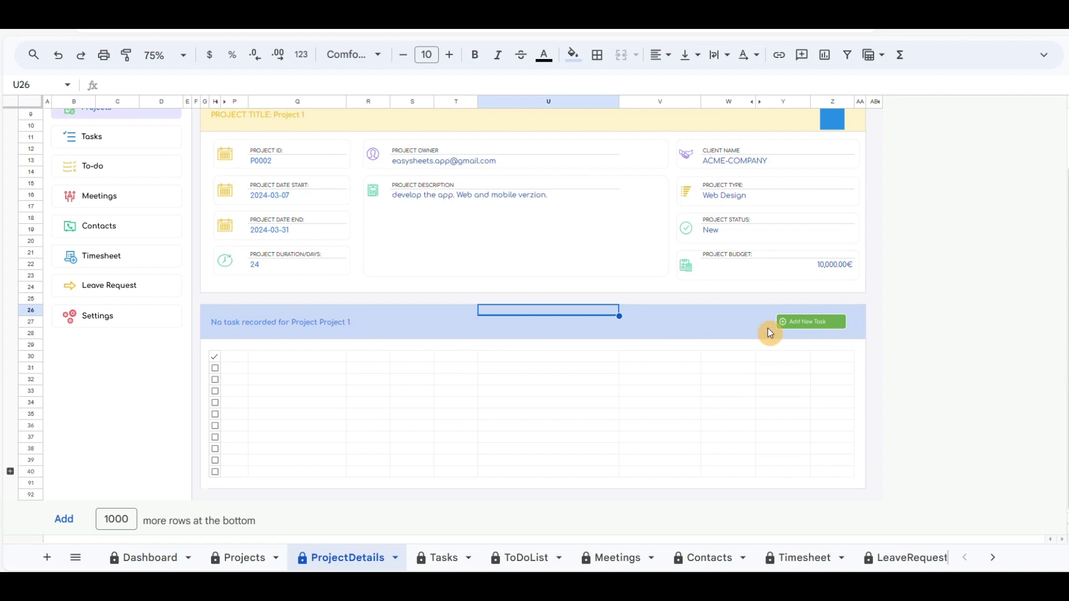
left_click(810, 325)
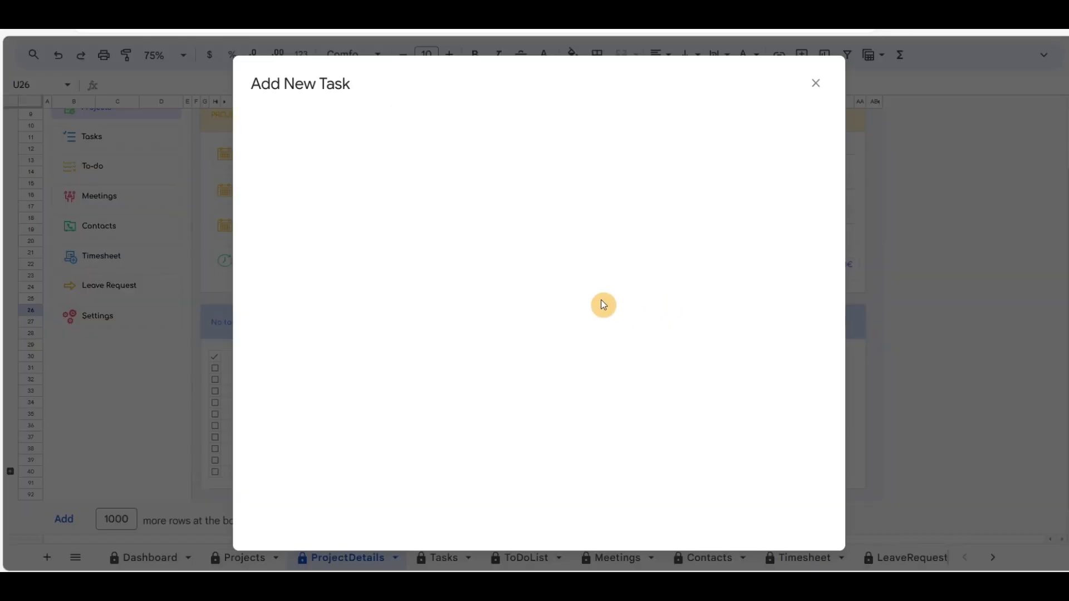
left_click(415, 135)
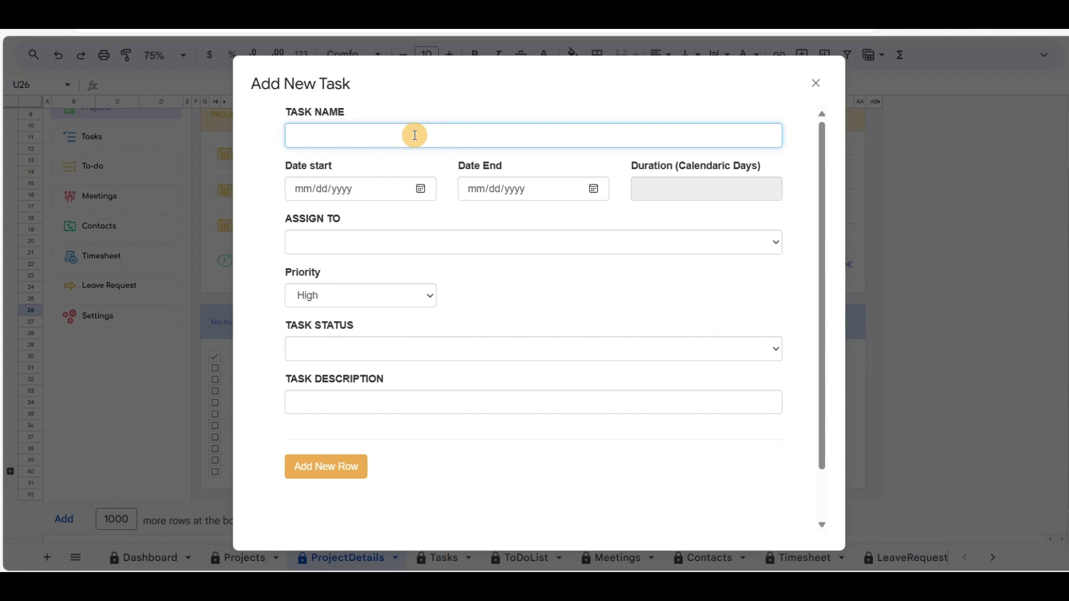
type("Task 1")
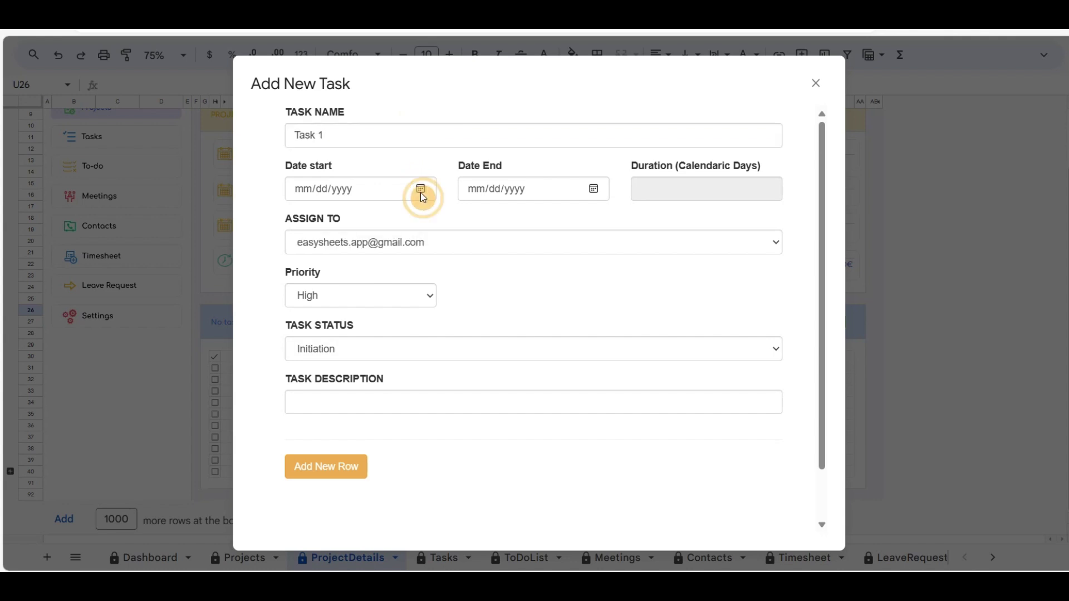
left_click(421, 189)
left_click(497, 287)
left_click(594, 188)
left_click(420, 189)
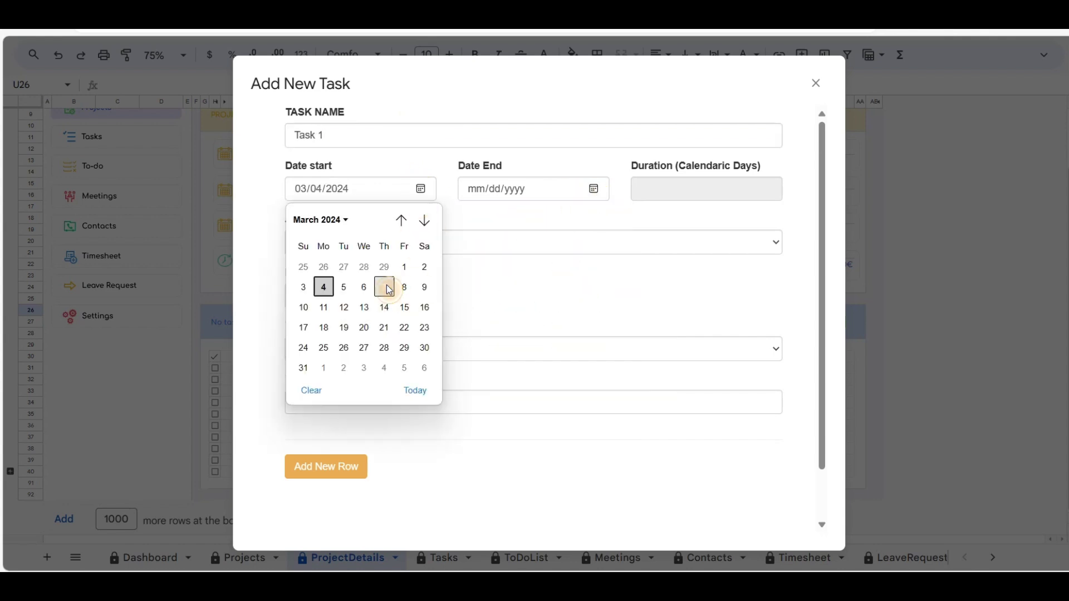
left_click(385, 287)
left_click(594, 189)
left_click(558, 307)
left_click(386, 413)
type("RTask")
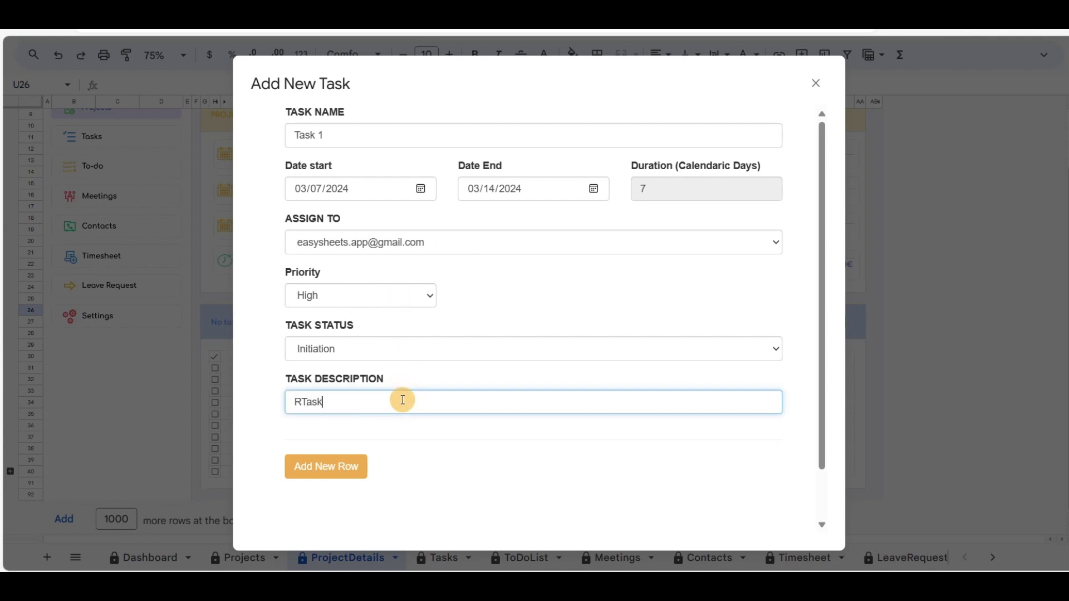
type("sk description 1")
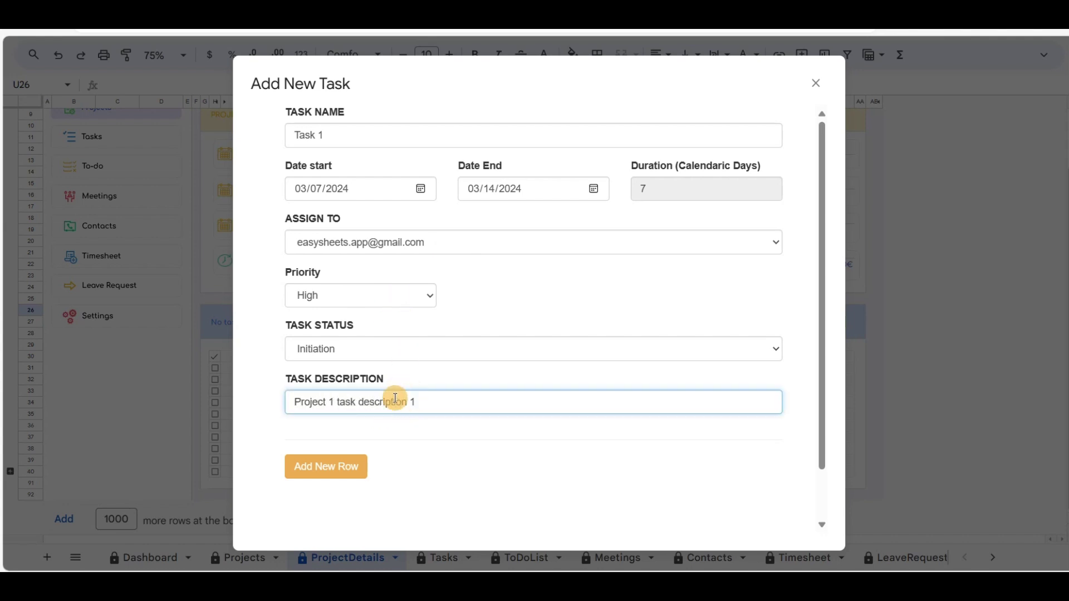
left_click(329, 467)
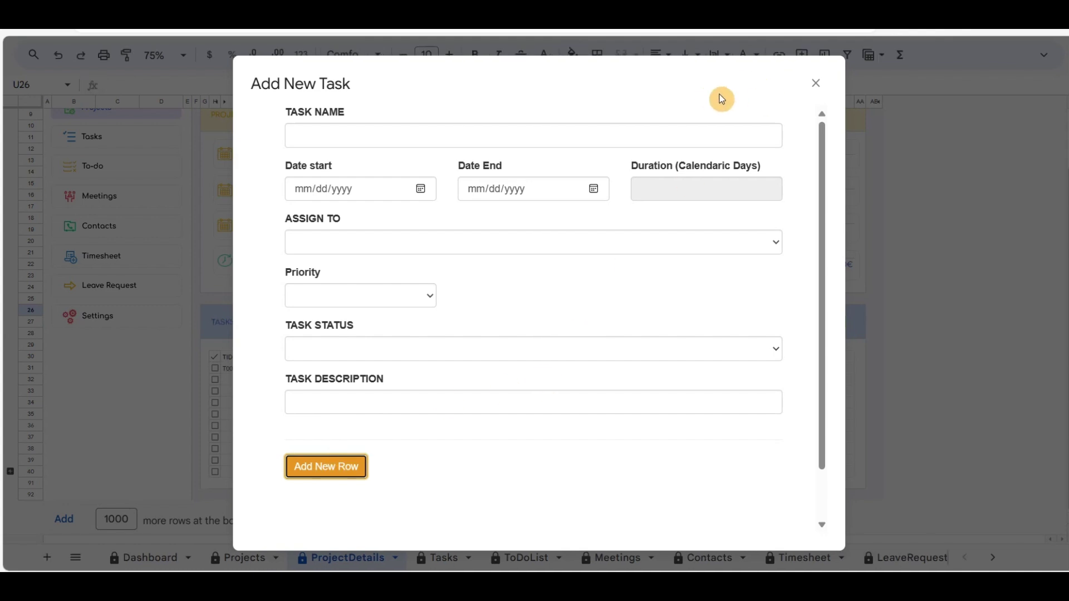
Step: Add Task 2, March 14–21, assigned to the second account, High priority, status Planing, with description 'Project 1 Task description 2'
left_click(498, 131)
type("Task 2")
left_click(421, 189)
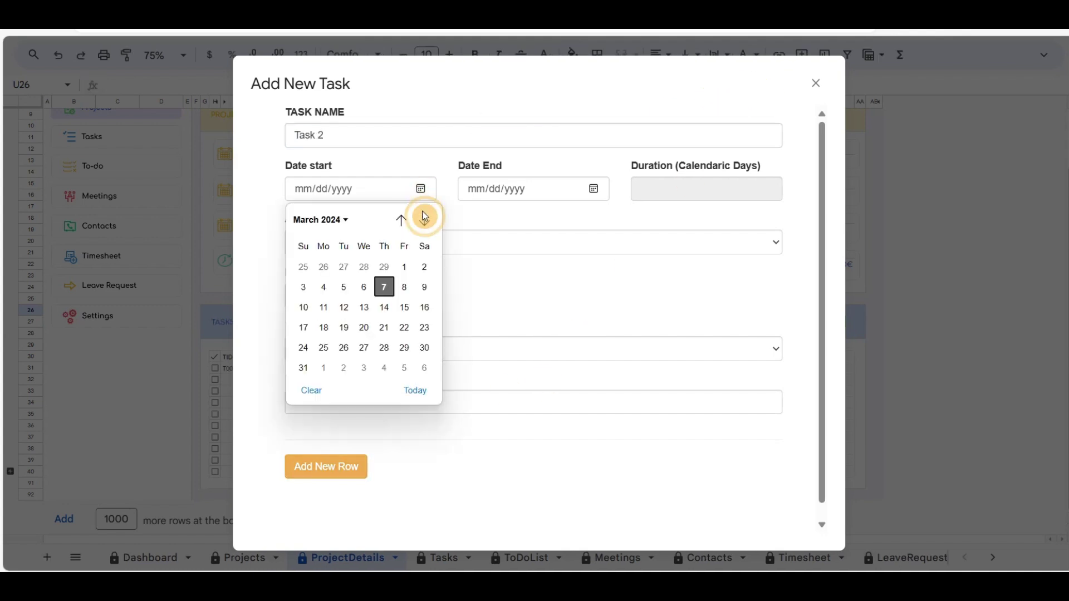
left_click(384, 305)
left_click(594, 189)
left_click(558, 327)
left_click(411, 242)
left_click(362, 257)
left_click(375, 295)
left_click(345, 317)
left_click(367, 349)
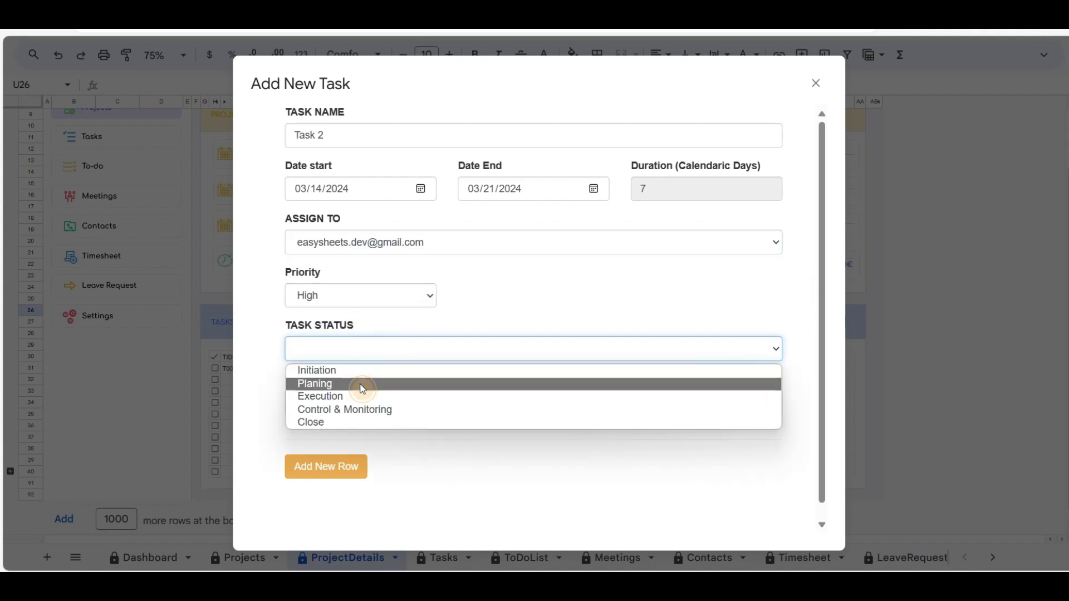
left_click(363, 382)
left_click(405, 409)
type("Project 1 Task description 2")
left_click(334, 467)
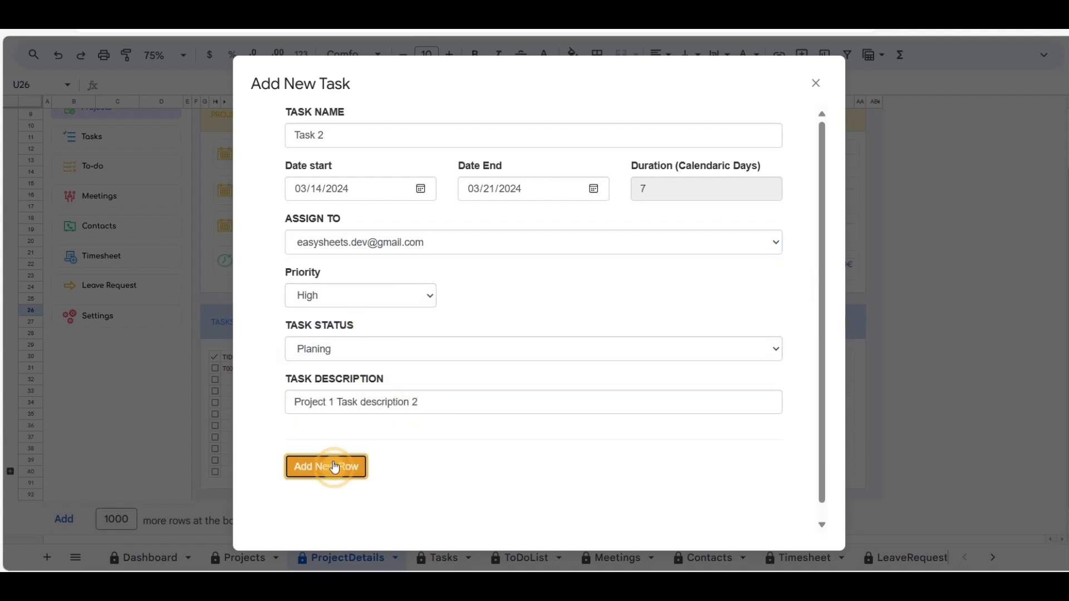
Step: Add Task 3, March 21–28, assigned to the second account, High priority, status Execution, with description 'Project 1 task description 3'
left_click(408, 134)
type("Task 3")
left_click(386, 195)
left_click(421, 189)
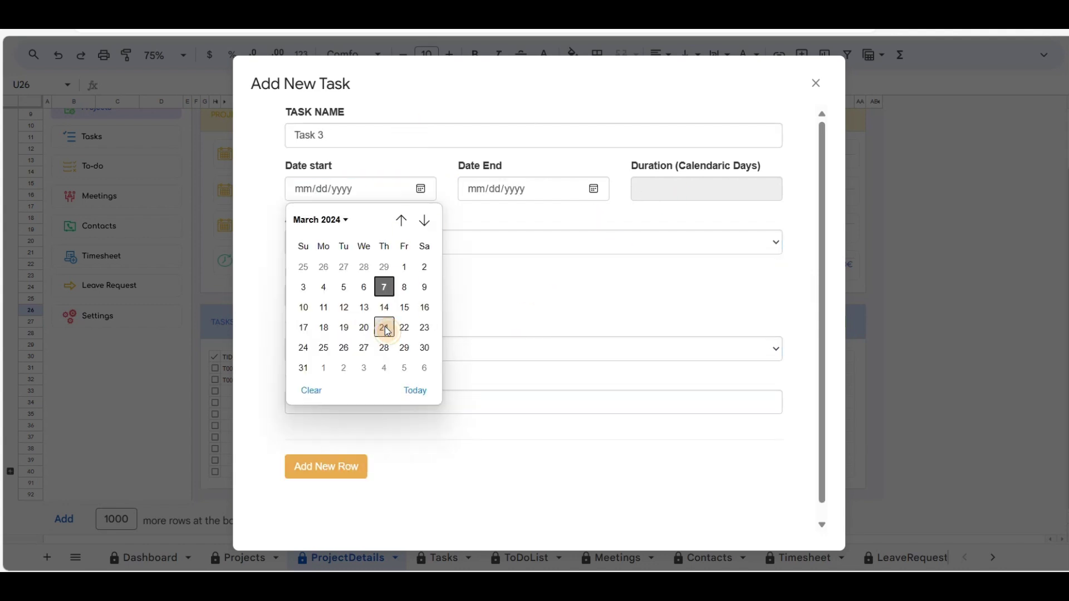
left_click(384, 327)
left_click(593, 188)
left_click(558, 349)
left_click(448, 248)
left_click(362, 277)
left_click(361, 296)
left_click(356, 313)
left_click(390, 349)
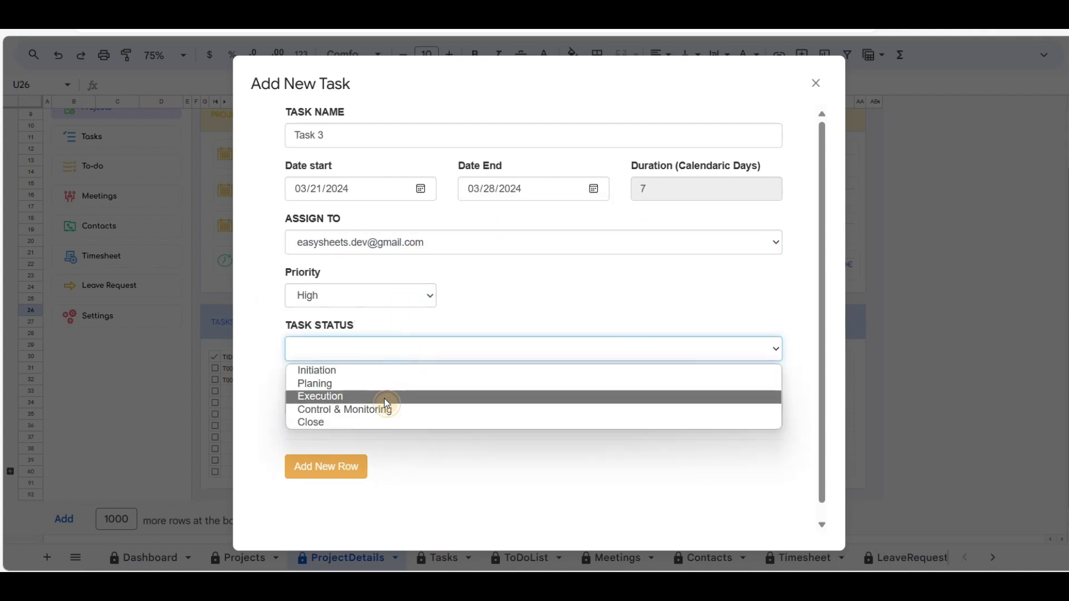
left_click(382, 397)
left_click(392, 405)
type("Project 1 task description 3")
left_click(329, 468)
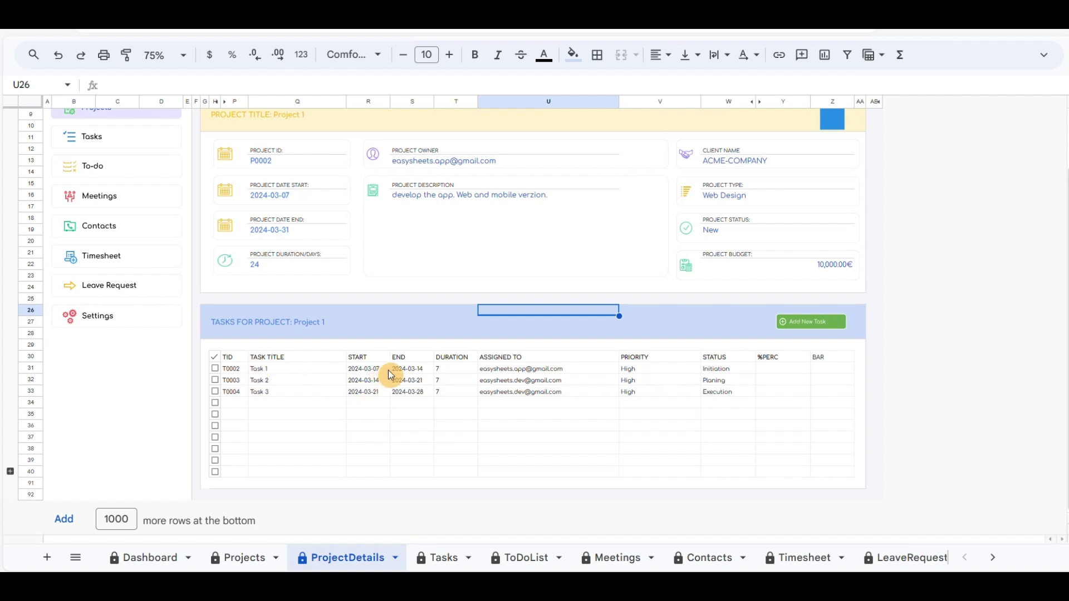
Step: Inspect the task header title's formula, then go back to the Projects sheet
scroll(517, 326, "up", 2)
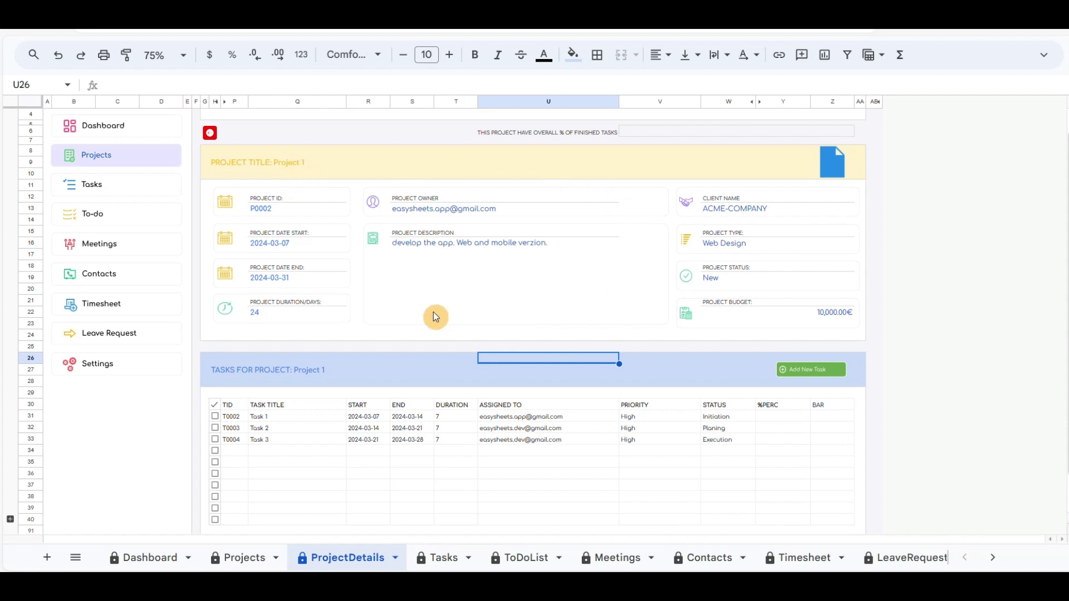
mouse_move(824, 158)
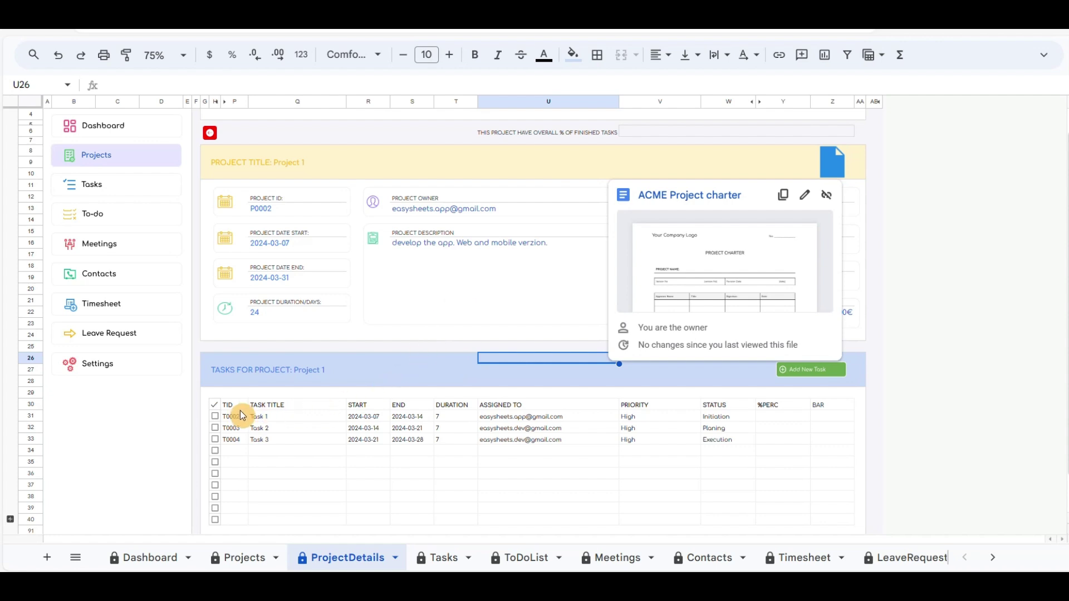
left_click(418, 369)
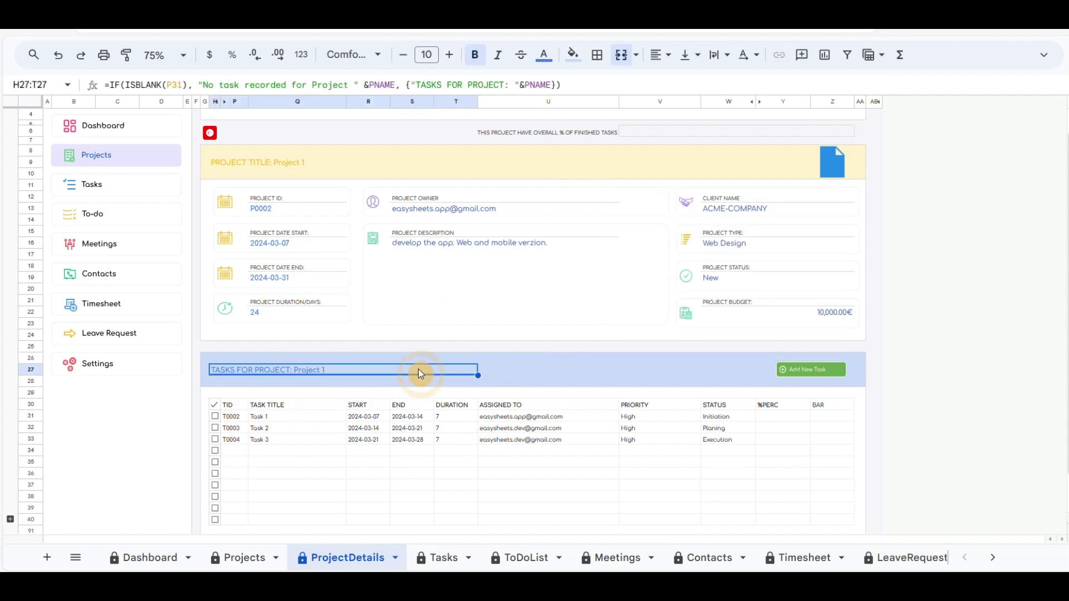
left_click(507, 375)
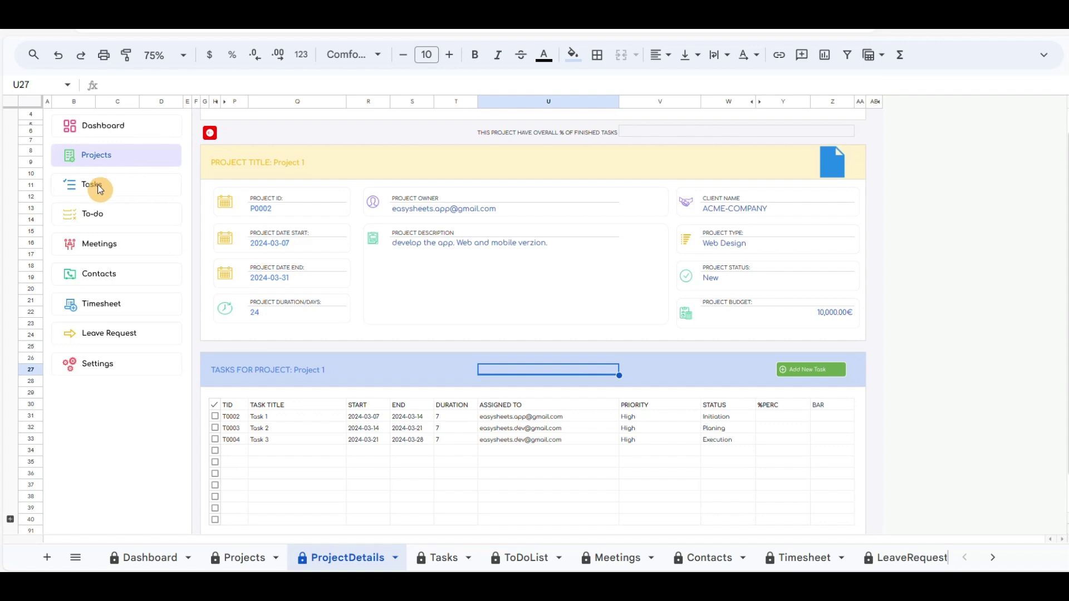
left_click(212, 135)
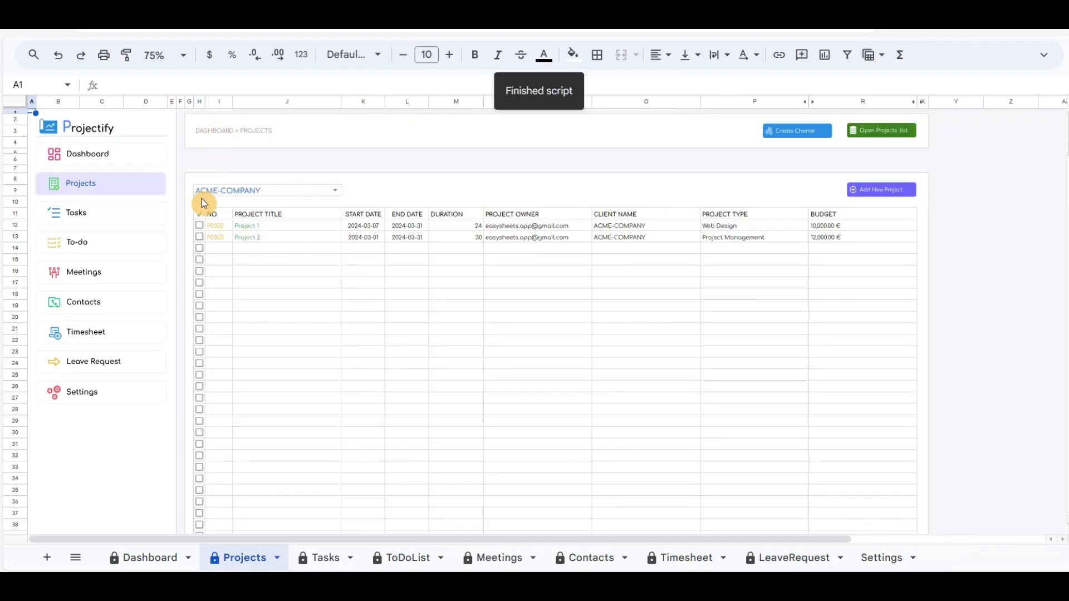
Step: On the Tasks sheet, filter by client ACME-COMPANY, project Project-1 and project ID P0002
left_click(80, 215)
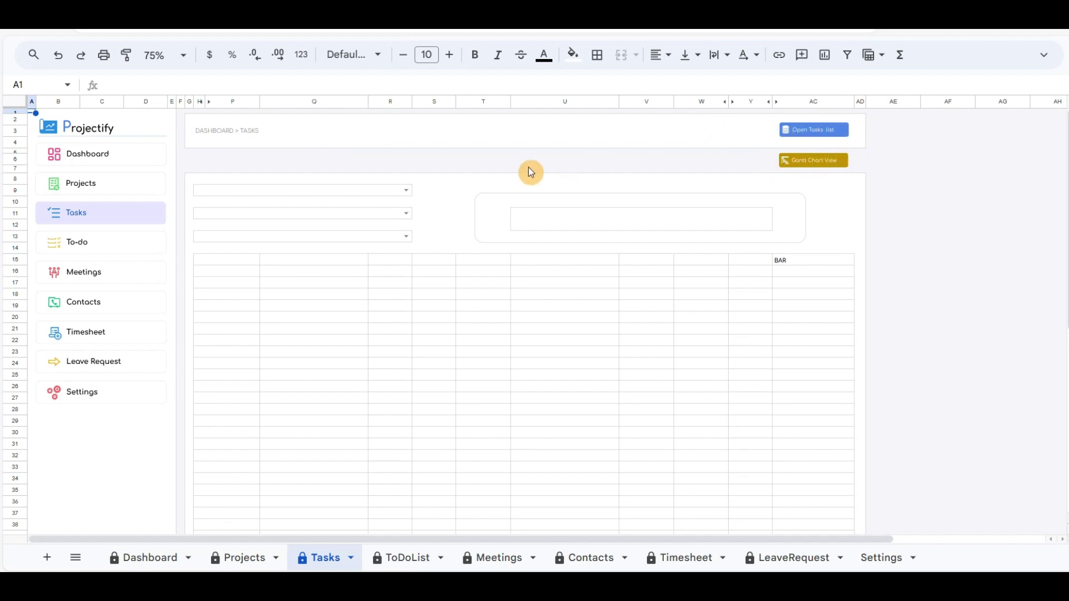
left_click(407, 191)
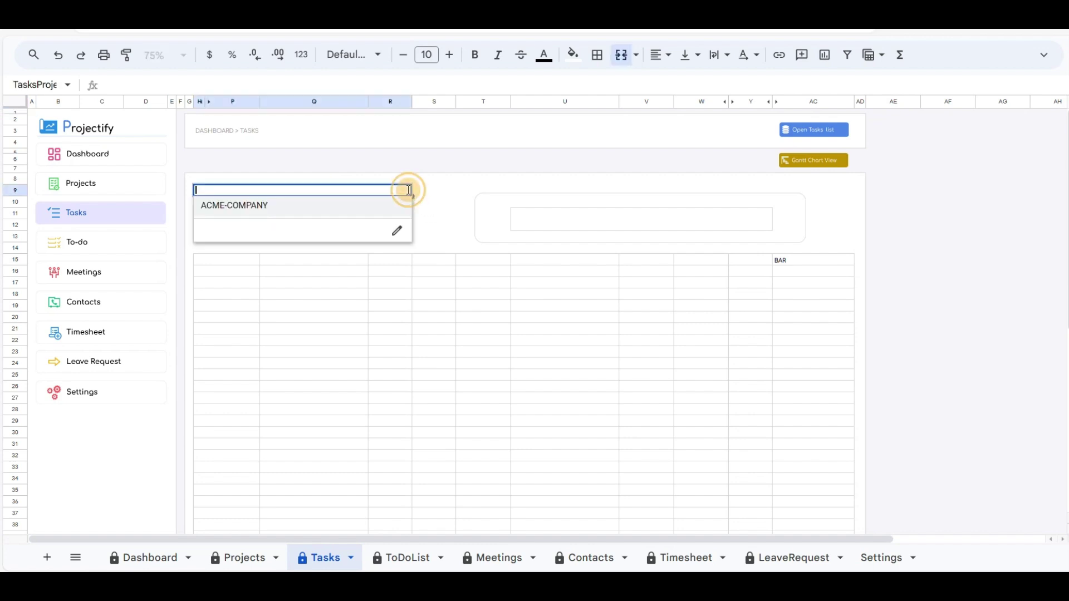
left_click(259, 207)
left_click(392, 212)
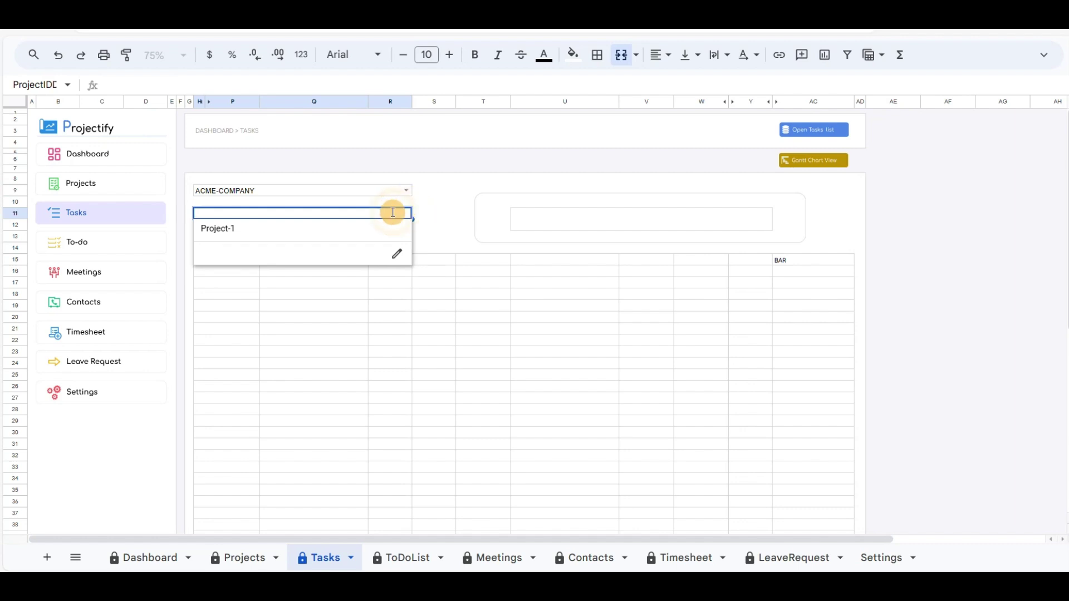
left_click(231, 235)
left_click(408, 236)
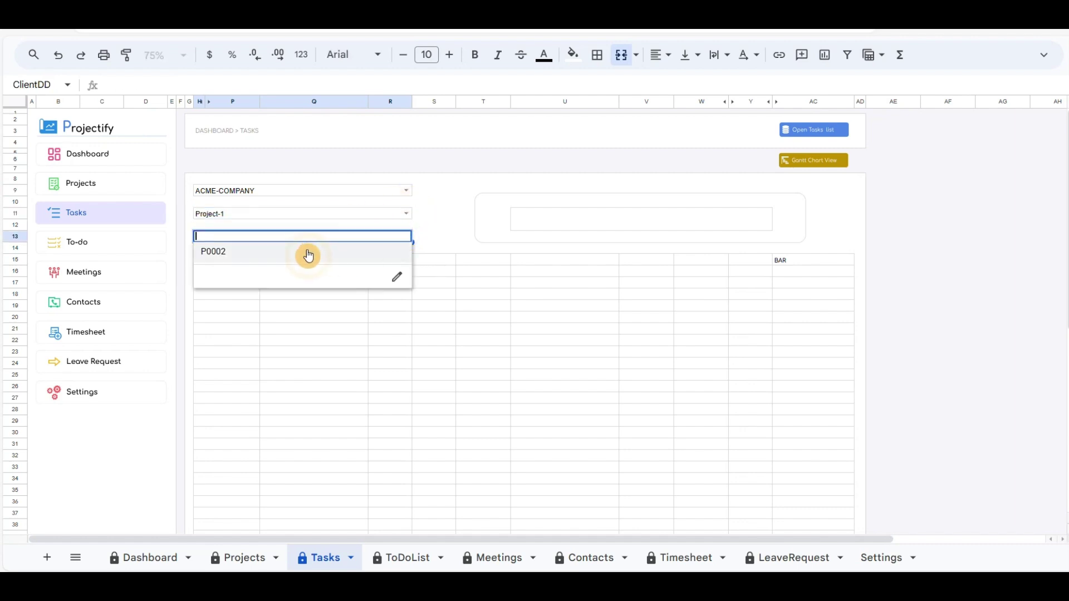
left_click(223, 256)
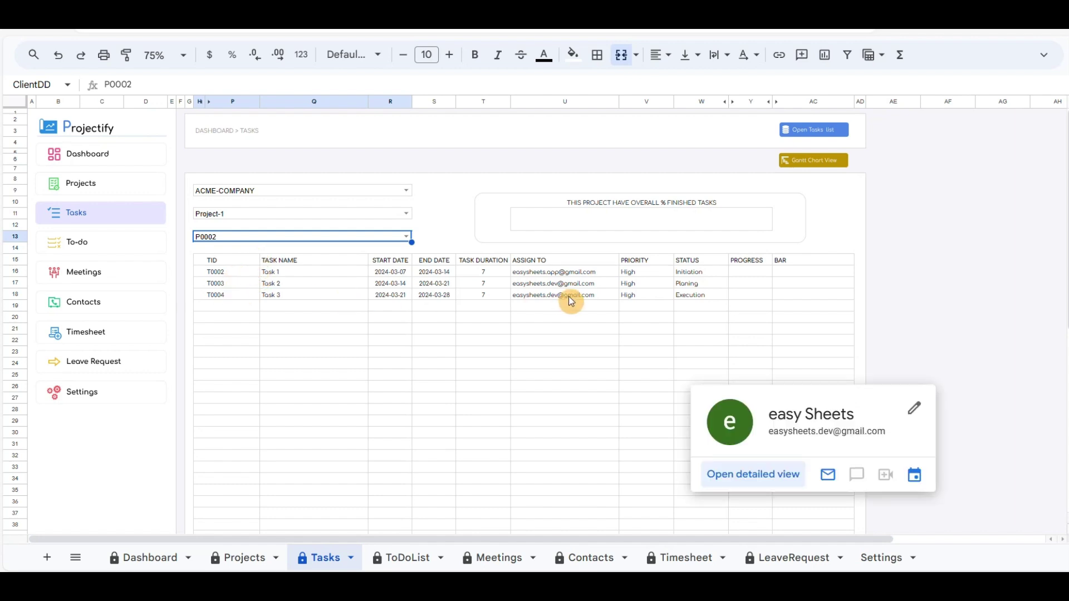
Step: In the task list, set progress for Tasks 1, 2 and 3 to 20, 30 and 60, then return to Tasks
left_click(813, 131)
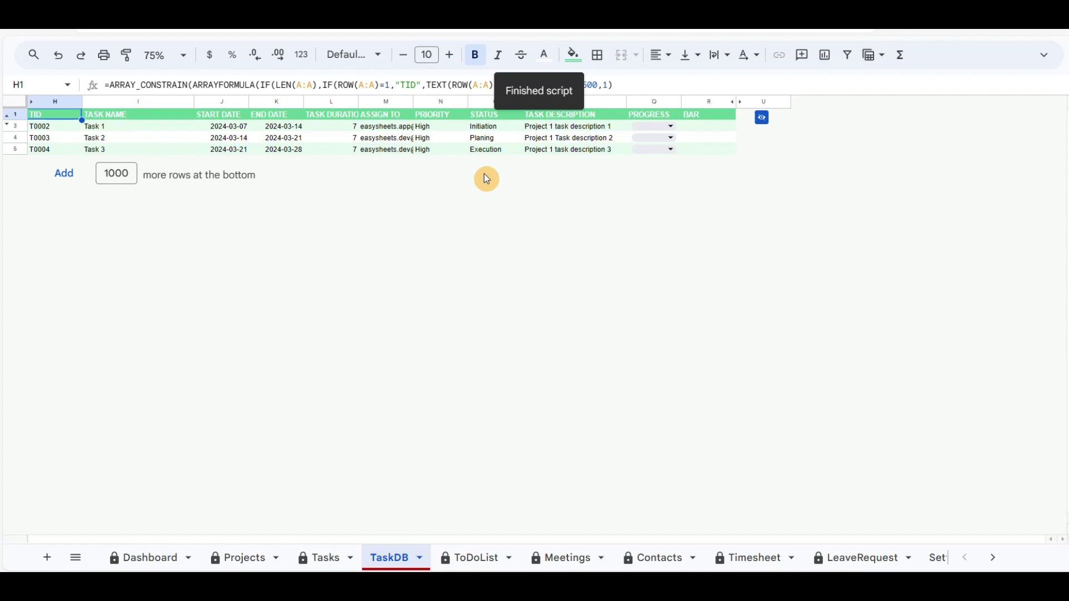
left_click(674, 127)
left_click(652, 166)
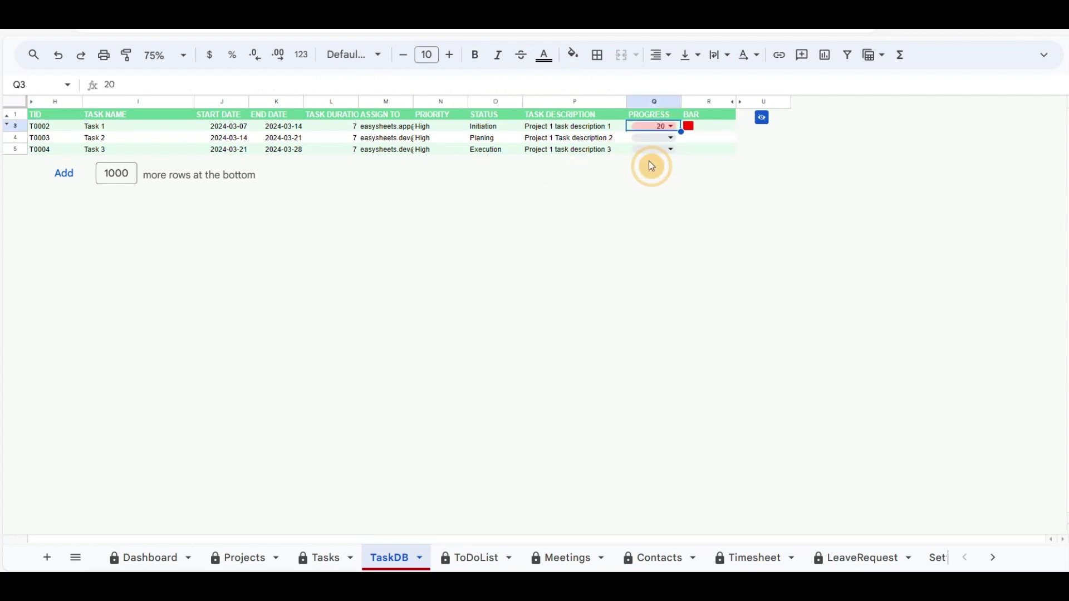
left_click(674, 139)
left_click(647, 200)
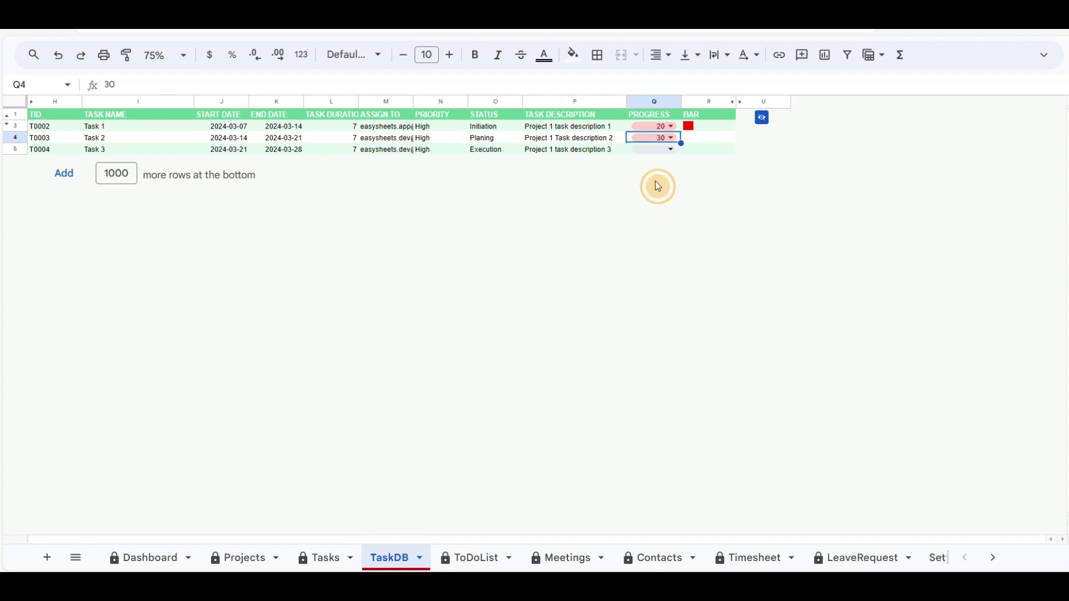
left_click(673, 151)
left_click(663, 273)
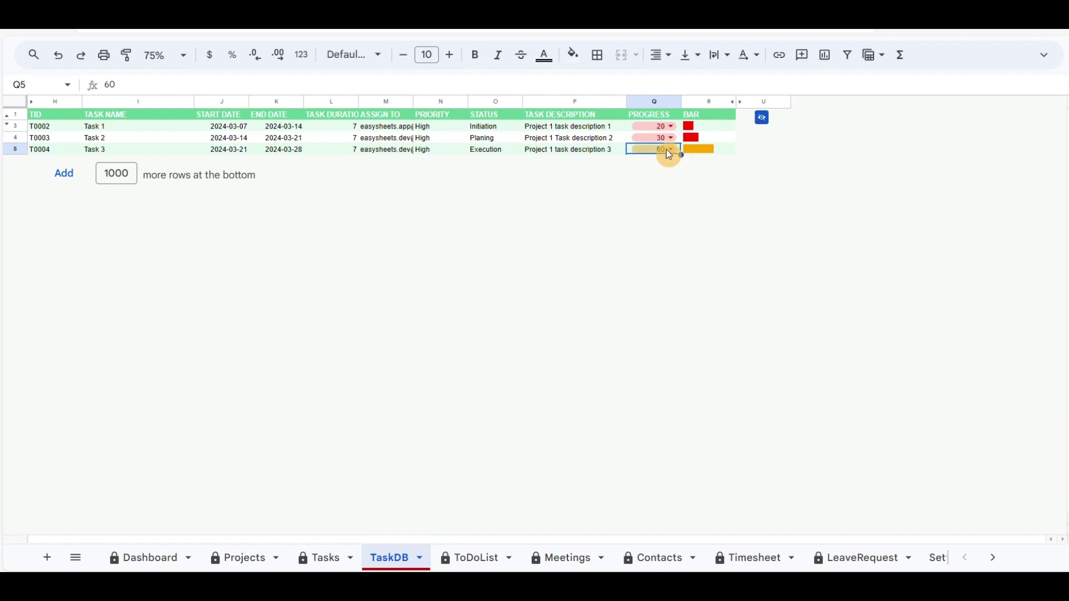
left_click(764, 119)
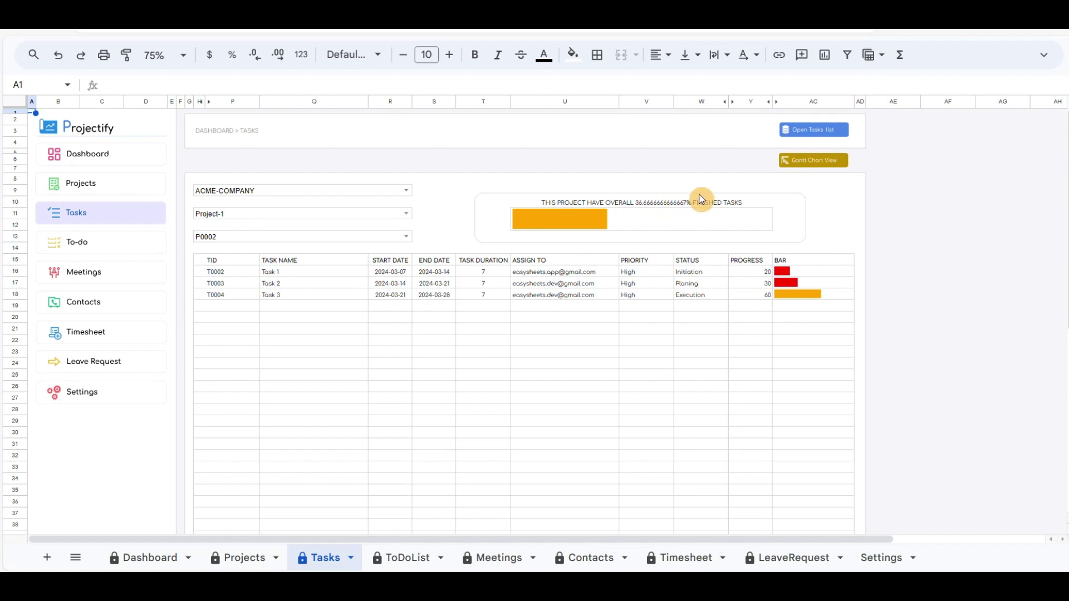
Step: Open the Gantt chart view and step the week selector through 2, 3 and back to 1
left_click(817, 165)
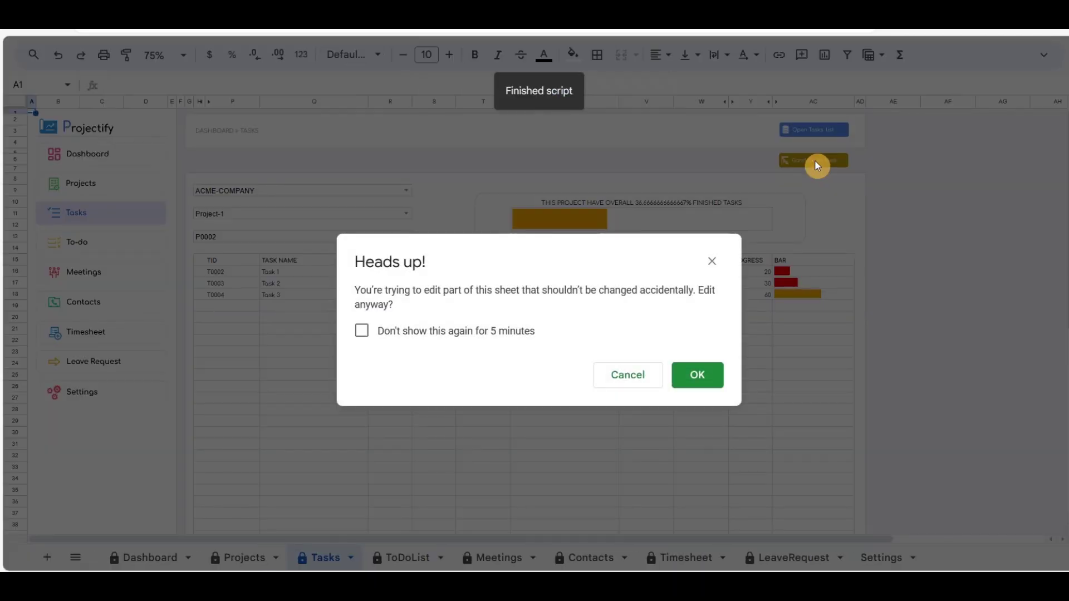
left_click(696, 384)
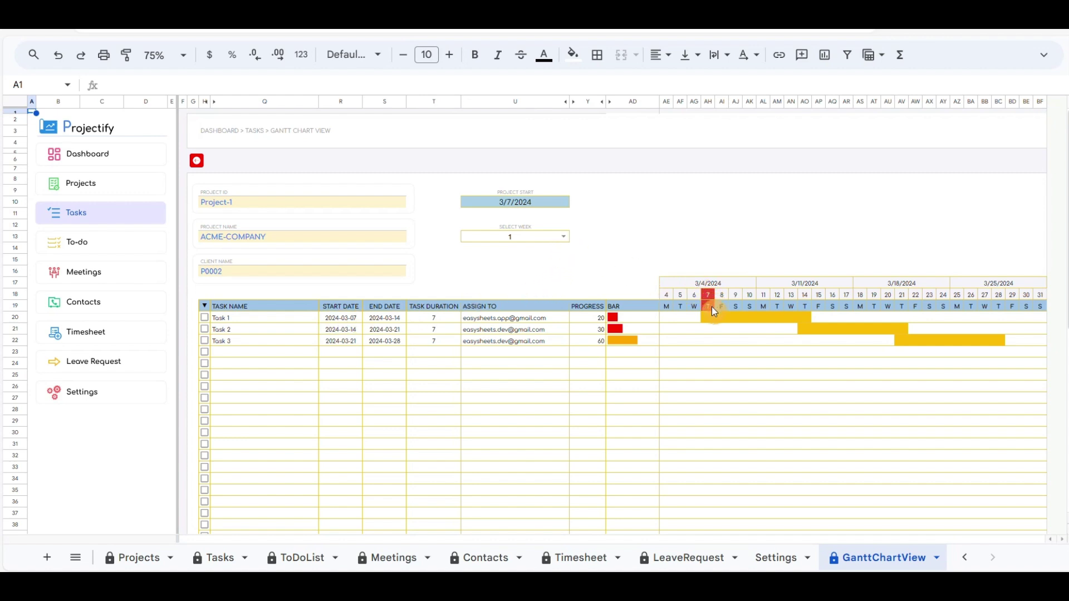
left_click(565, 236)
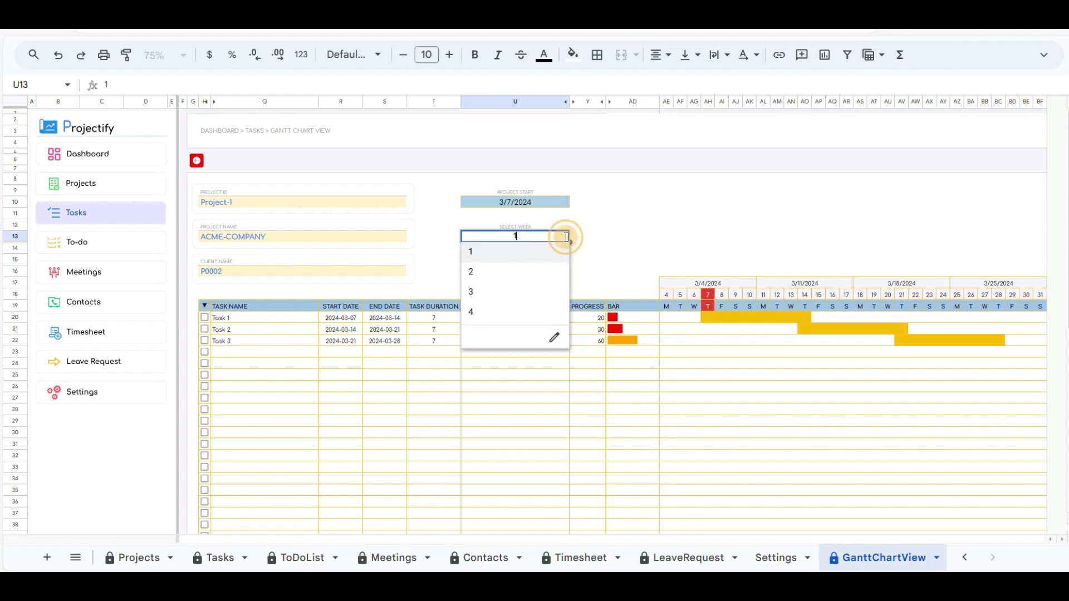
left_click(496, 273)
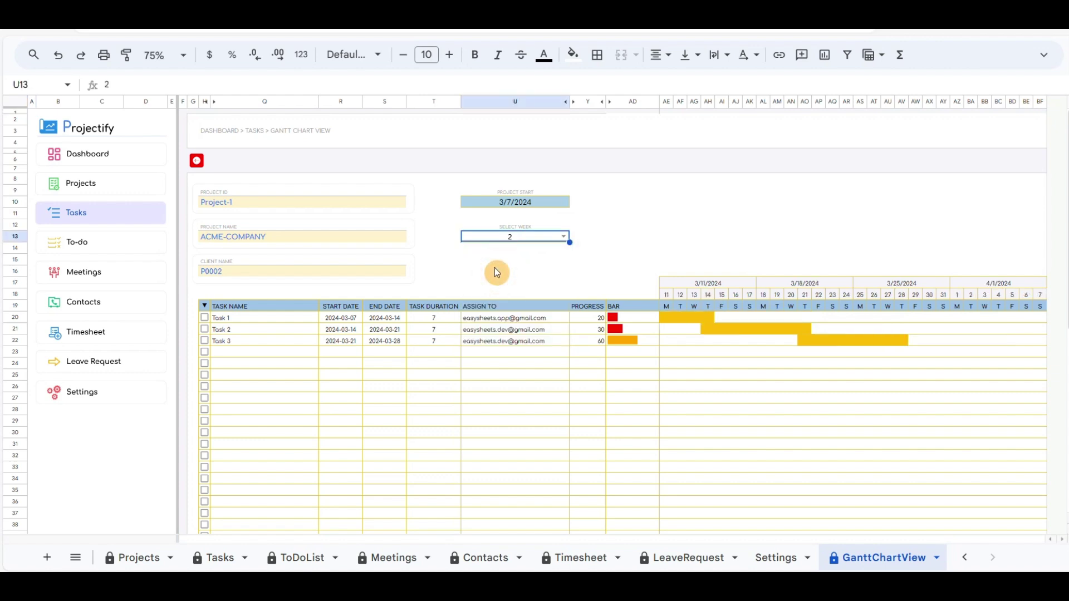
left_click(565, 239)
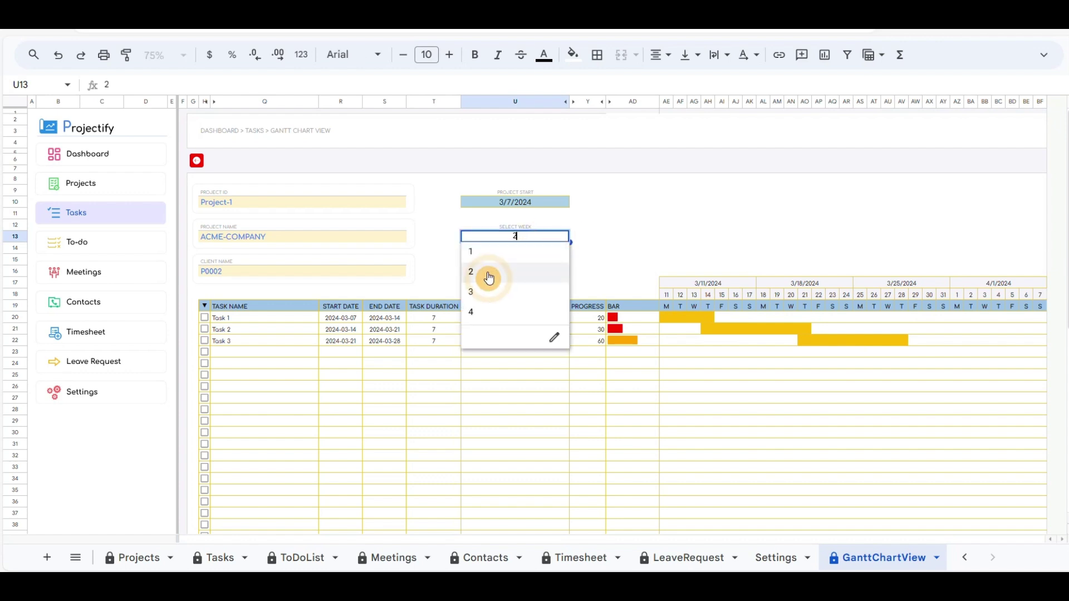
left_click(473, 297)
left_click(568, 239)
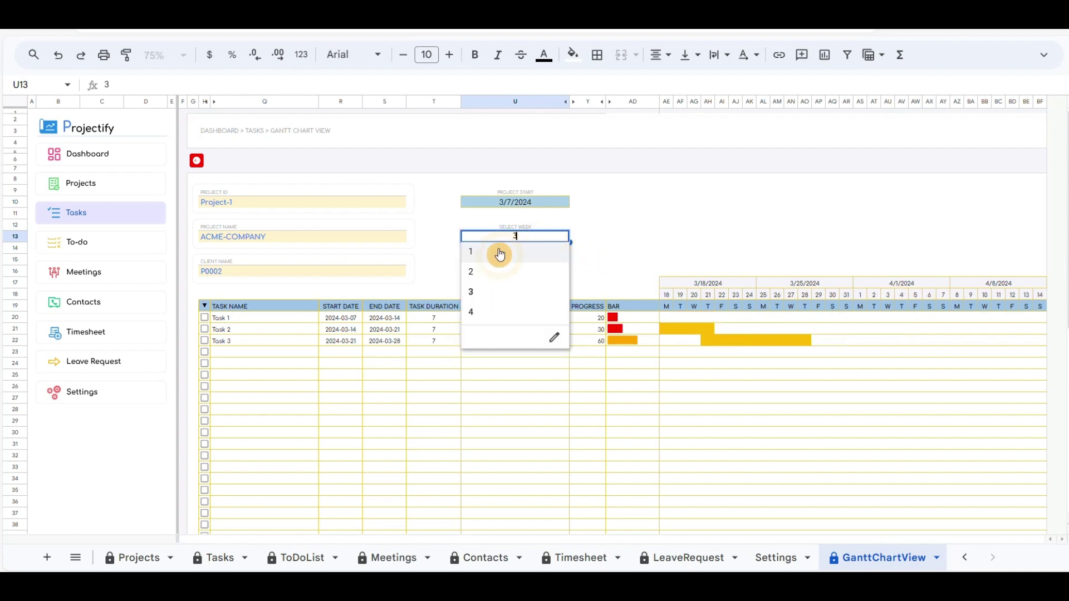
left_click(496, 255)
left_click(664, 240)
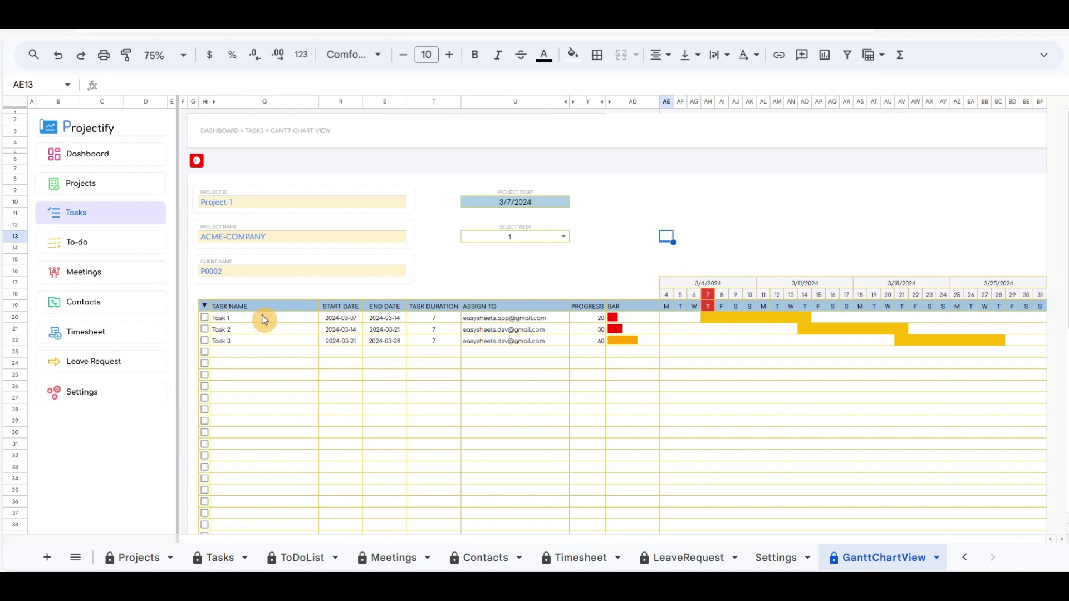
Step: View Task 1's details, close them, and return to the Tasks sheet
left_click(205, 318)
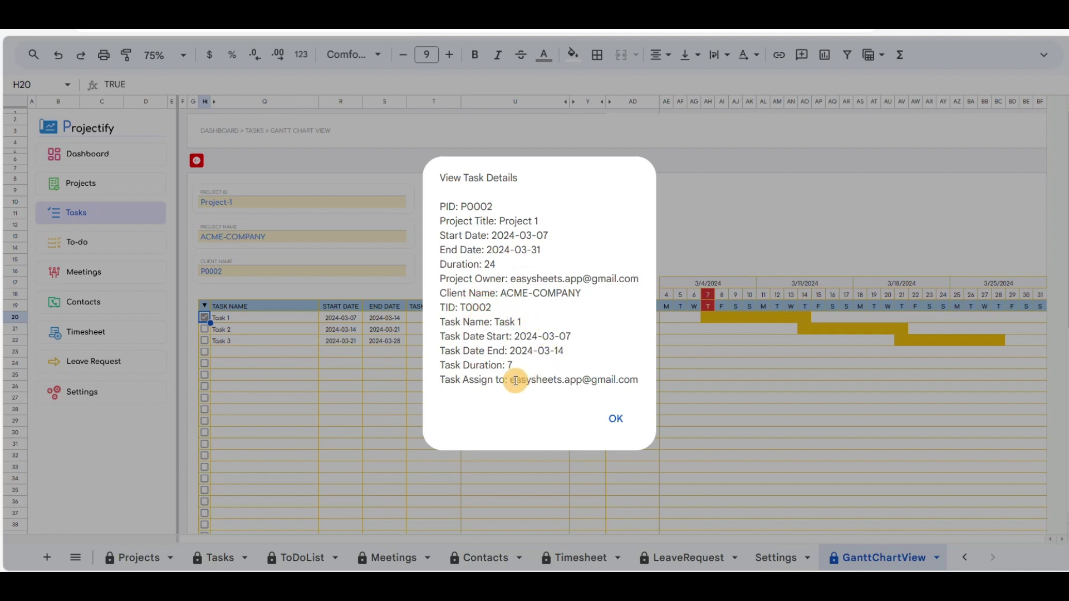
left_click(617, 422)
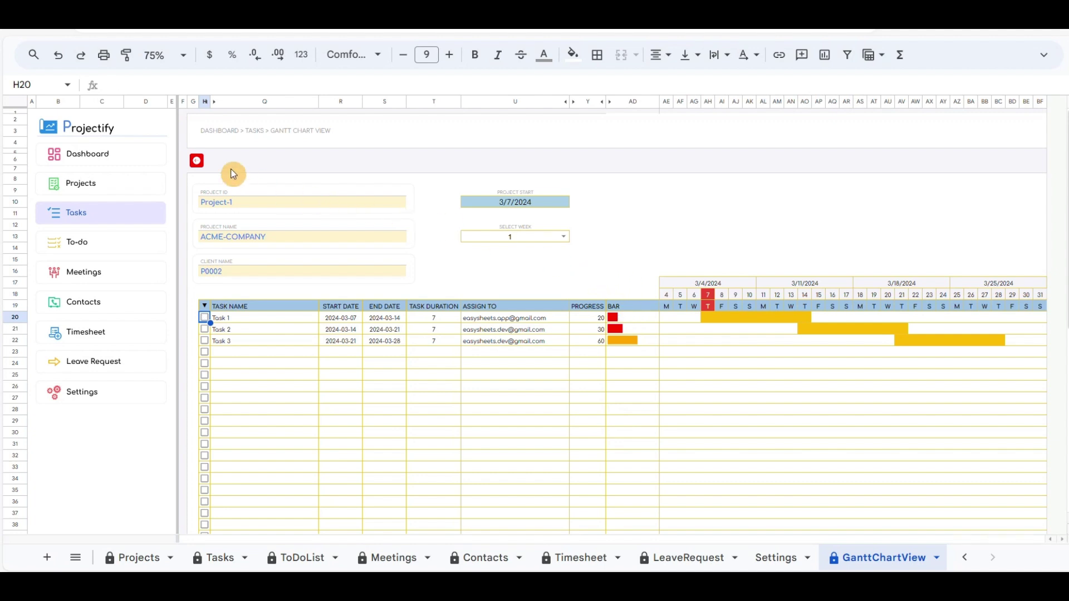
left_click(197, 163)
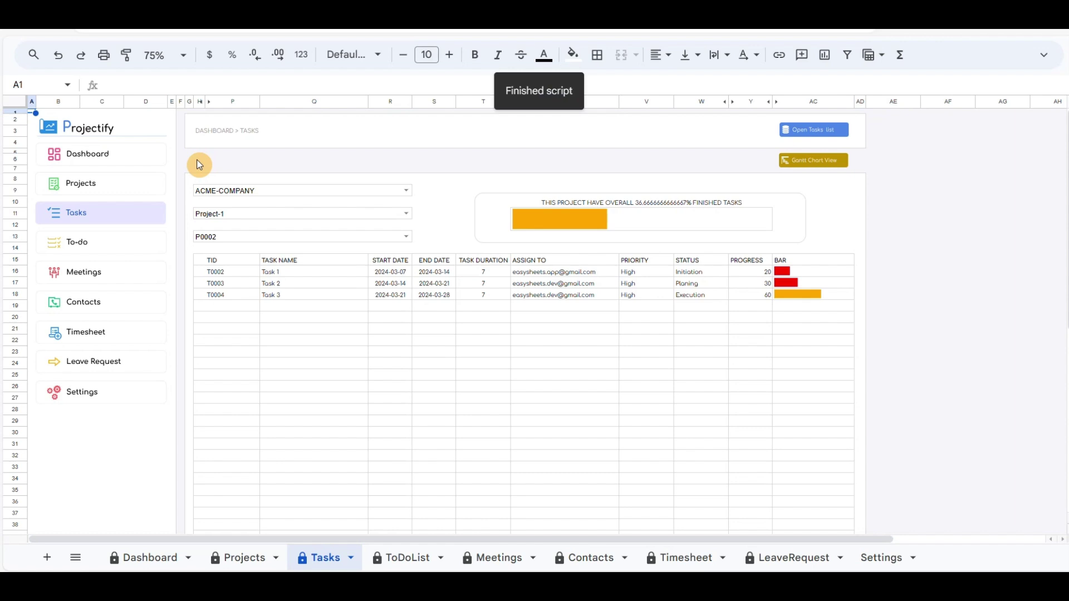
Step: Open Project 2's details from the Projects sheet, confirming the prompts
left_click(86, 194)
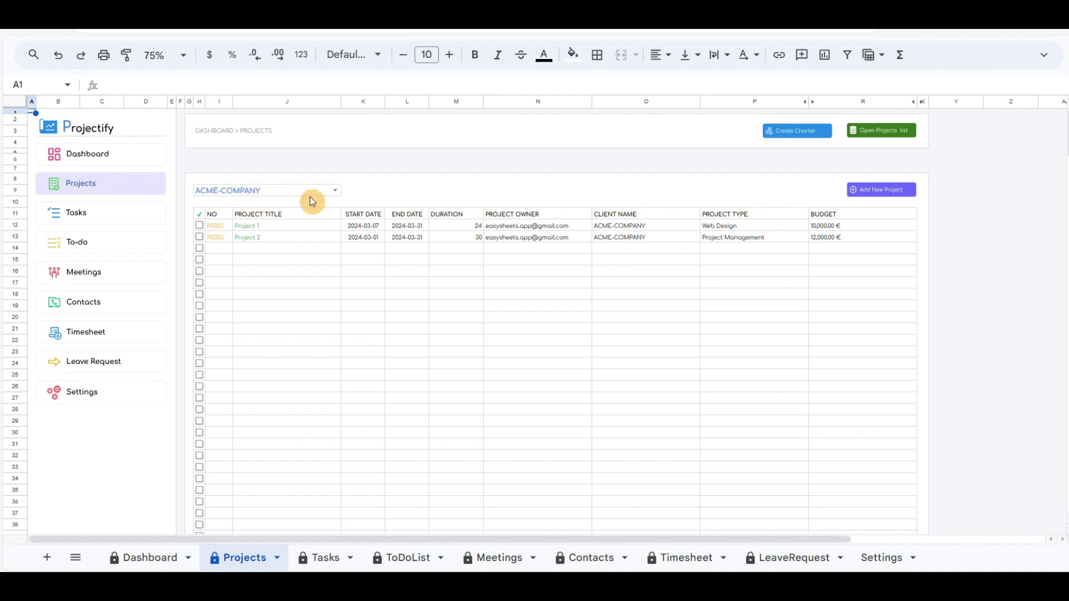
left_click(200, 238)
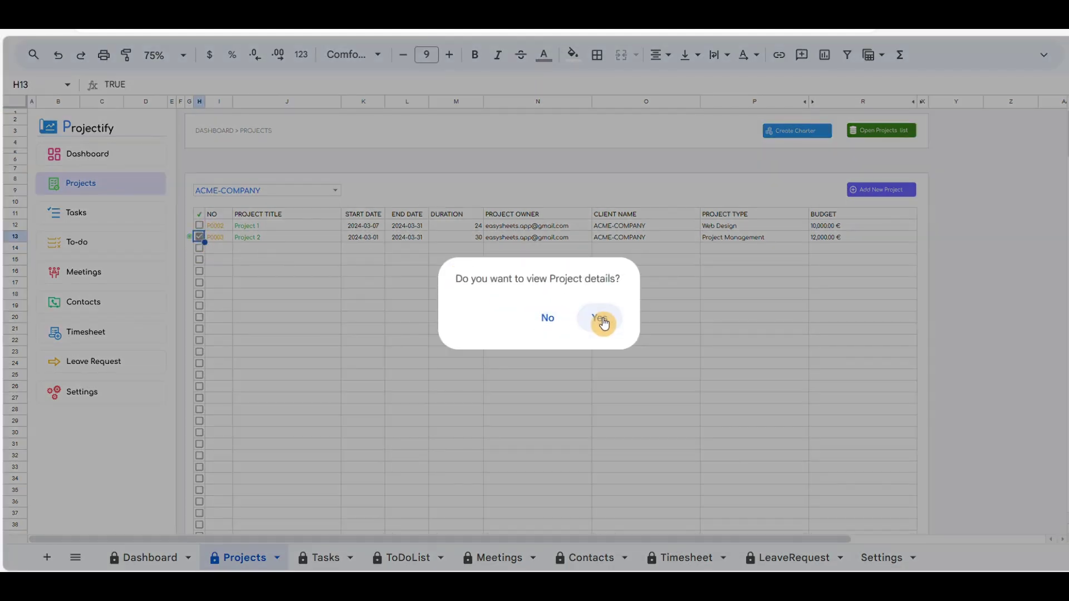
left_click(601, 320)
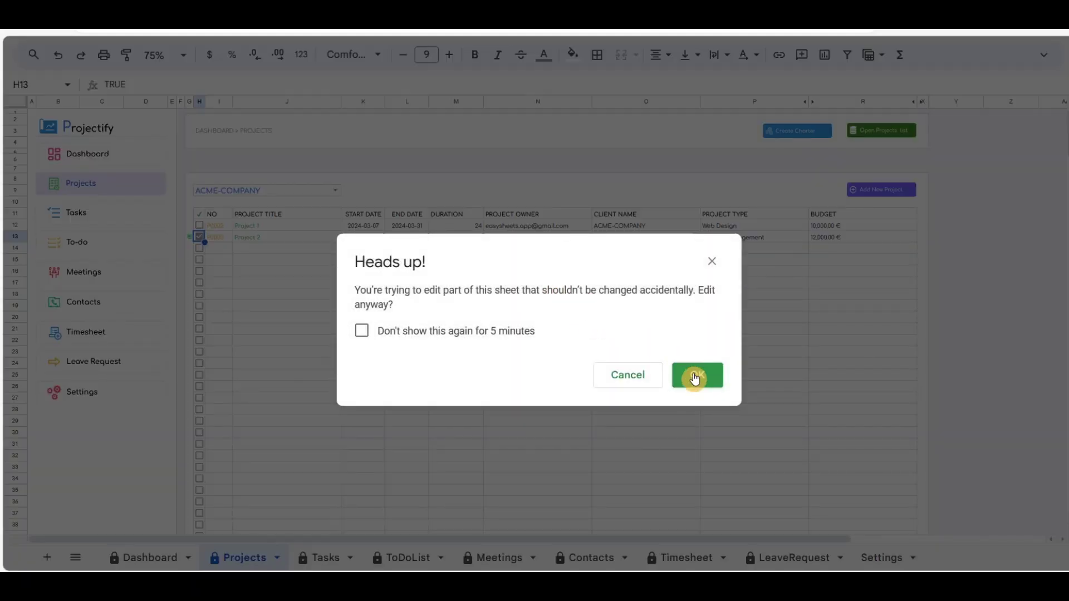
left_click(696, 376)
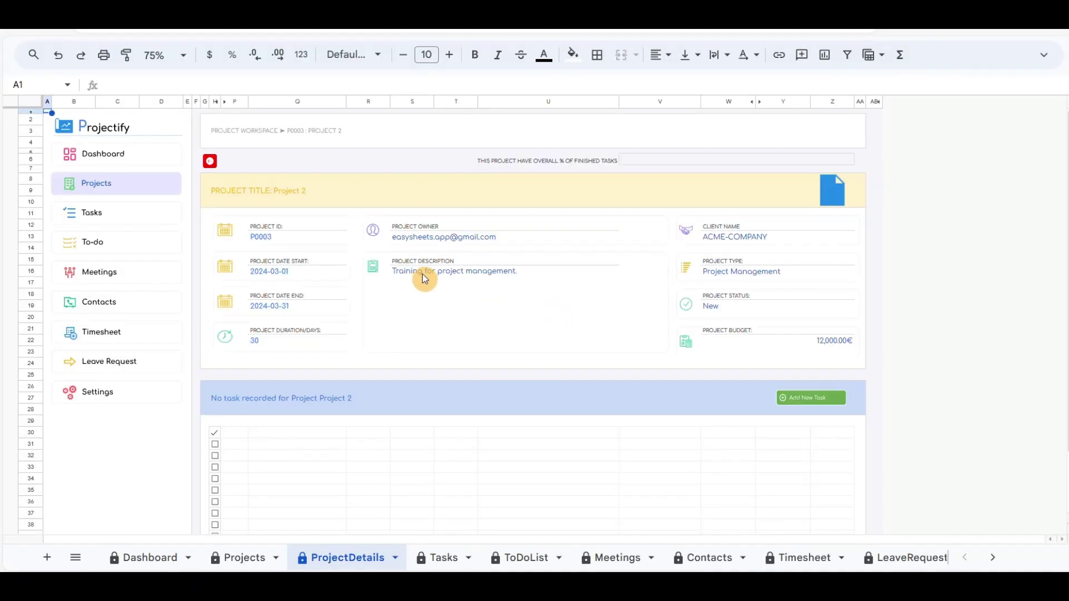
Step: Add 'Task Project 2', March 7–14, status Initiation, description 'Task desc project 2'
left_click(811, 398)
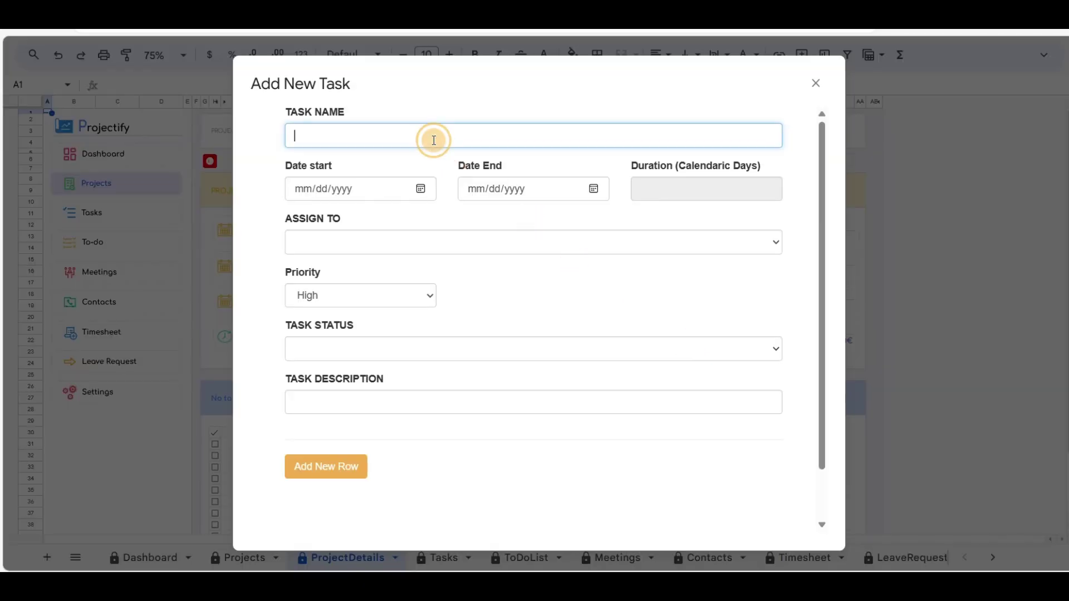
type("Task Project 2")
left_click(421, 188)
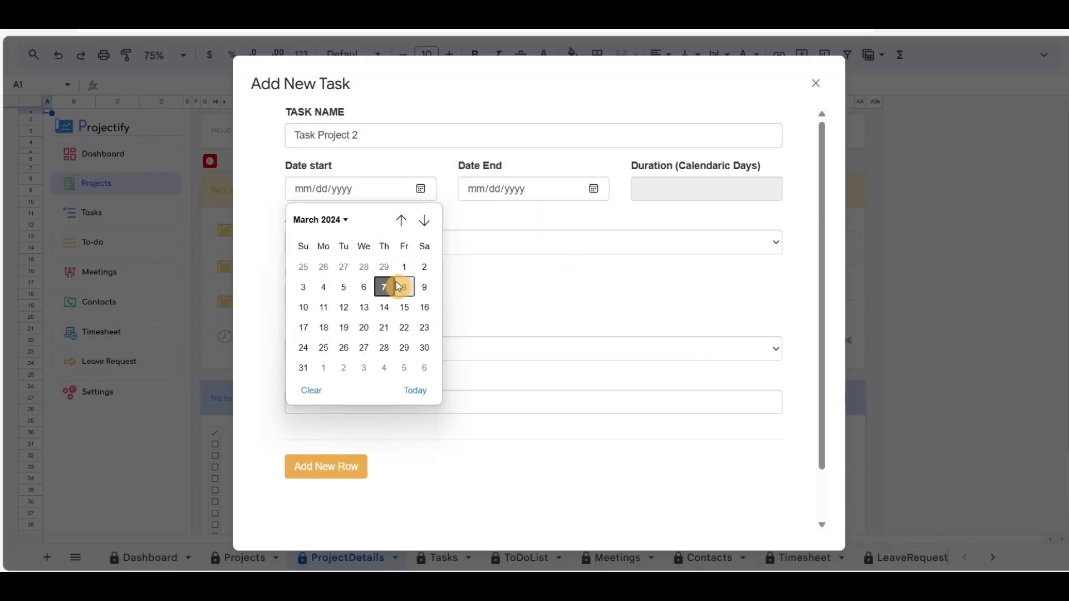
left_click(384, 287)
left_click(593, 189)
left_click(557, 308)
left_click(383, 348)
left_click(359, 402)
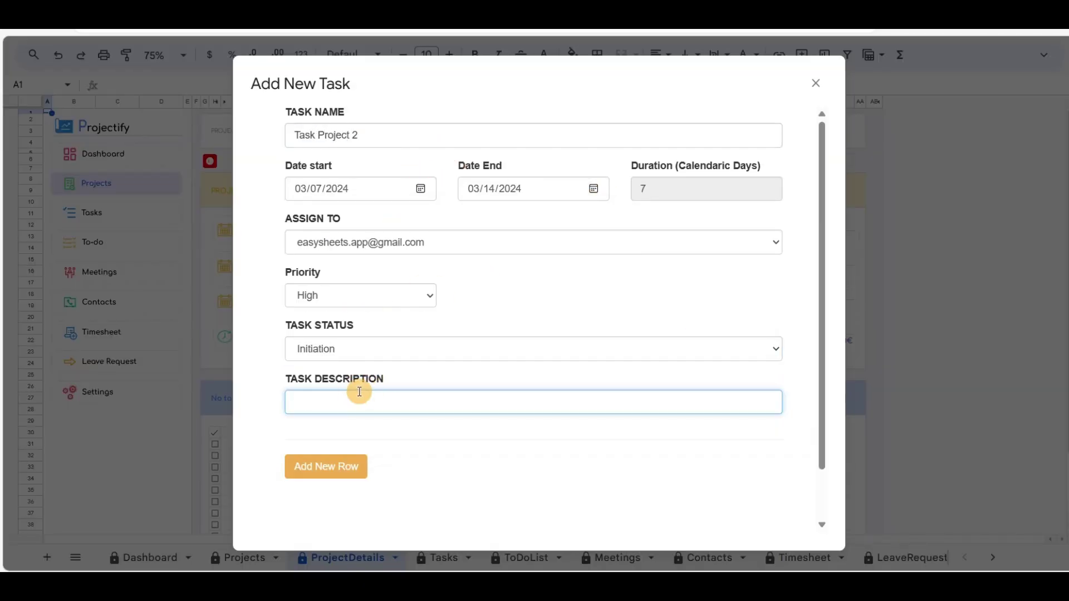
type("Task desc project 2")
left_click(327, 470)
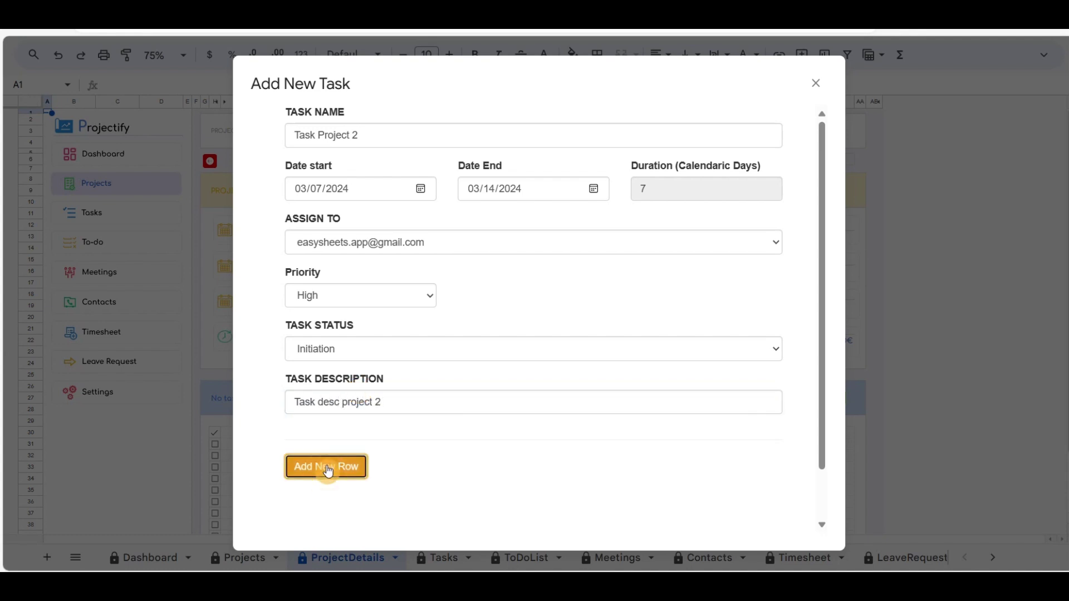
left_click(816, 84)
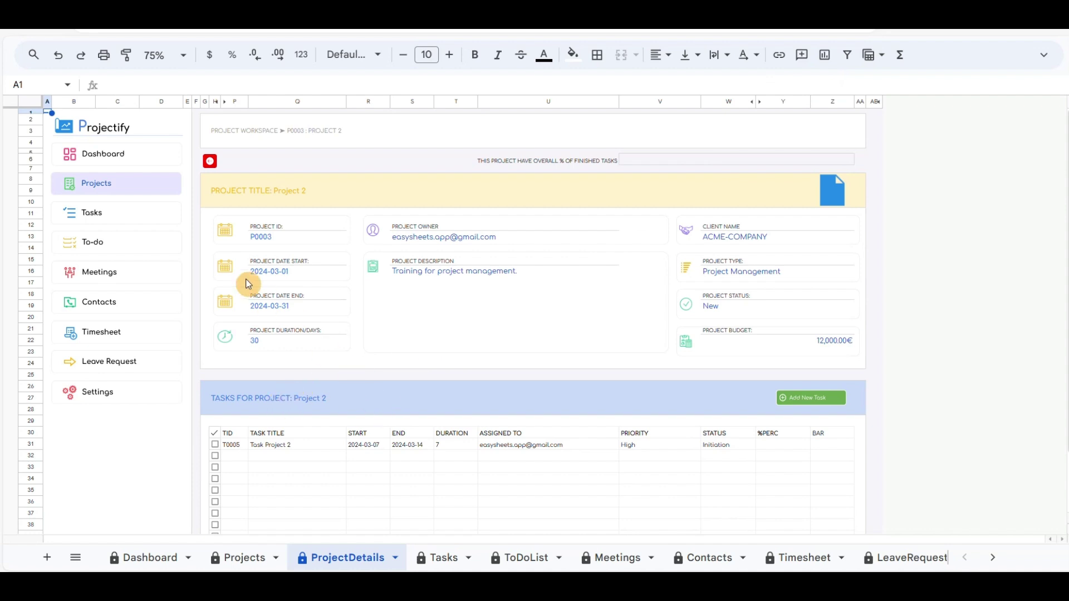
Step: Filter the Tasks sheet to Project-2 and P0003 to show task T0005, then go to Projects
left_click(210, 162)
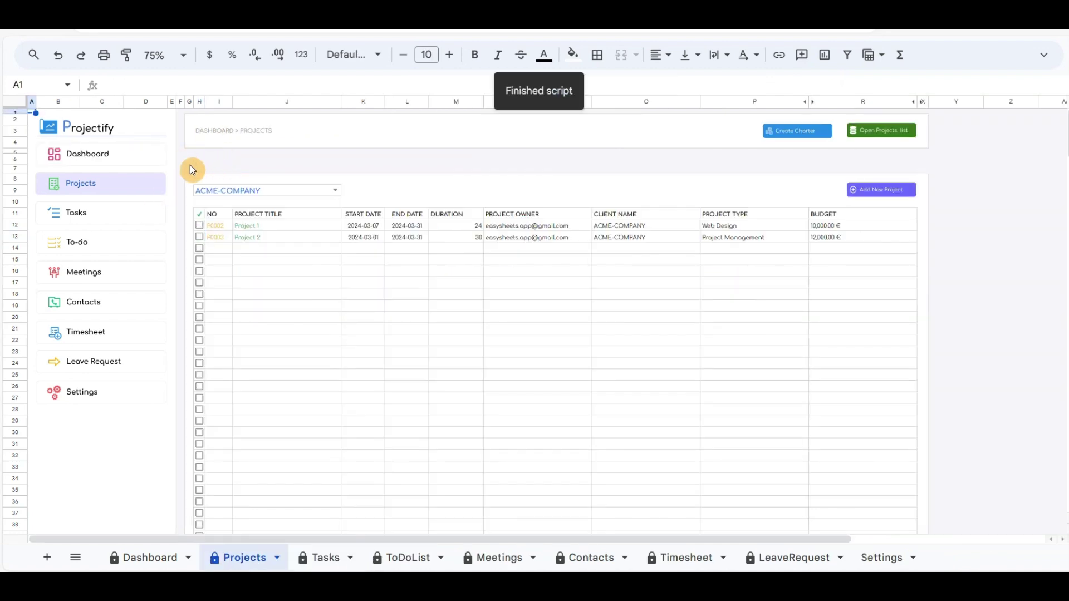
left_click(78, 212)
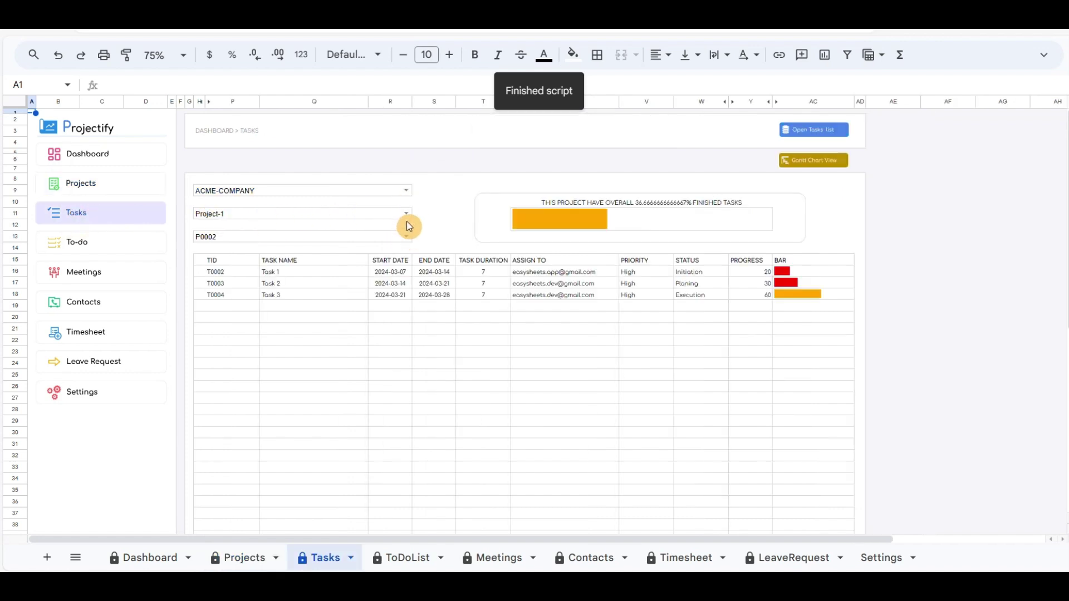
left_click(405, 214)
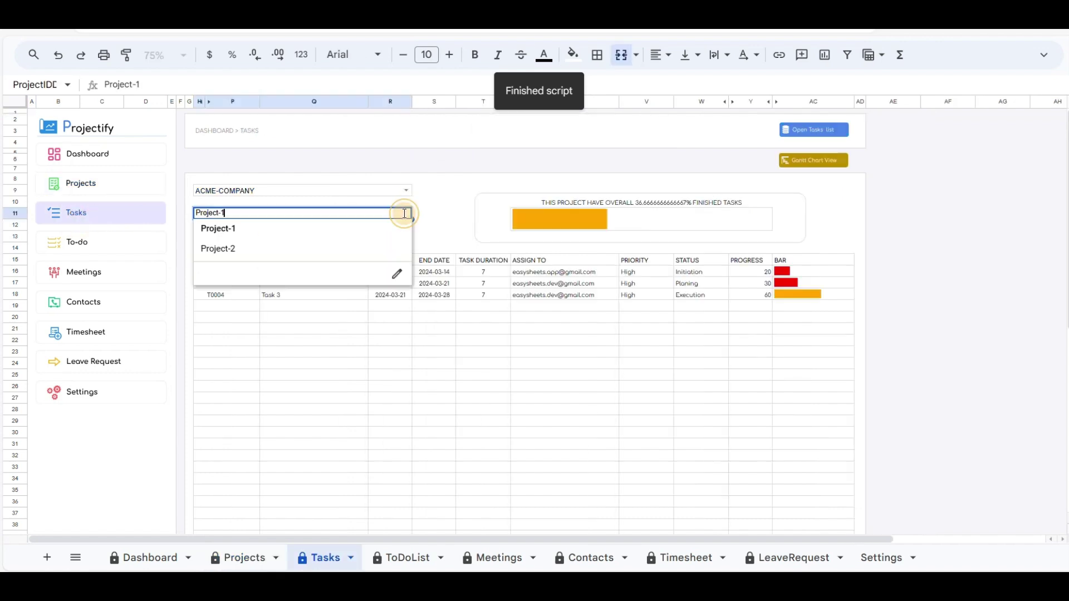
left_click(353, 256)
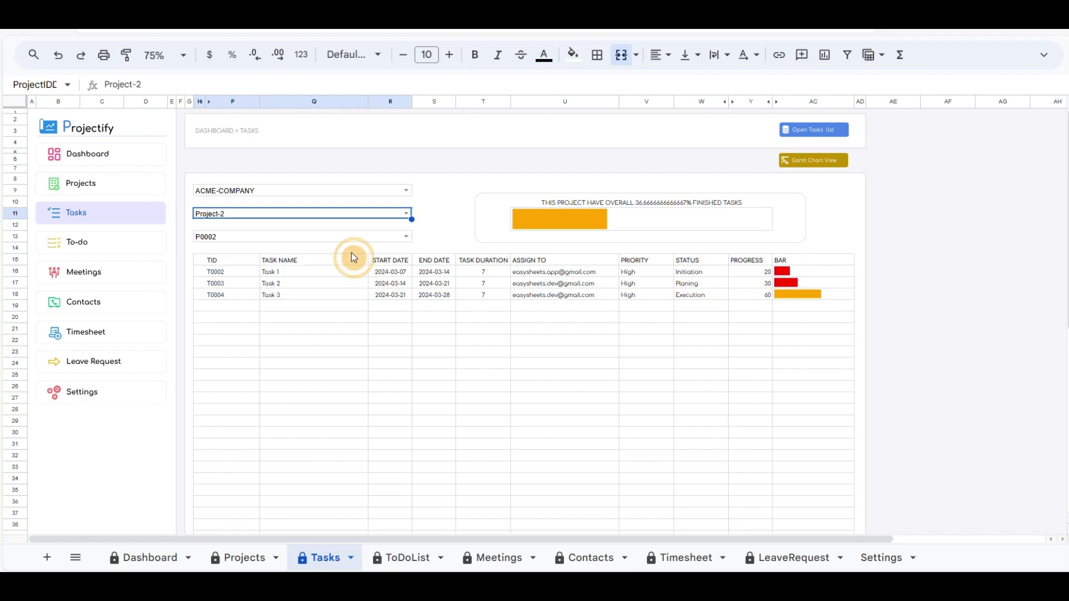
left_click(406, 238)
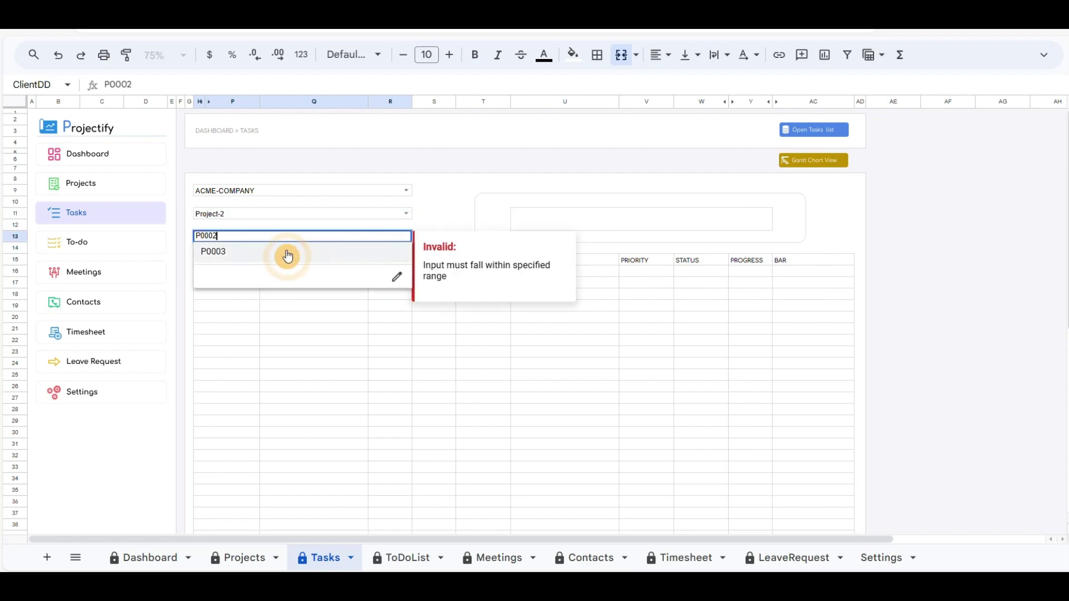
left_click(258, 256)
left_click(440, 203)
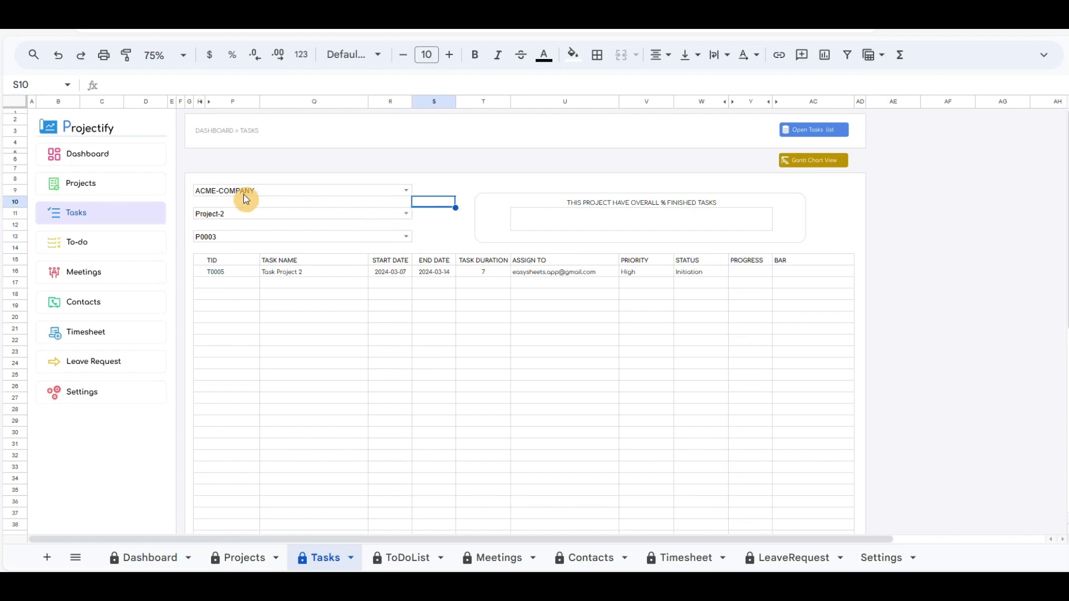
left_click(82, 184)
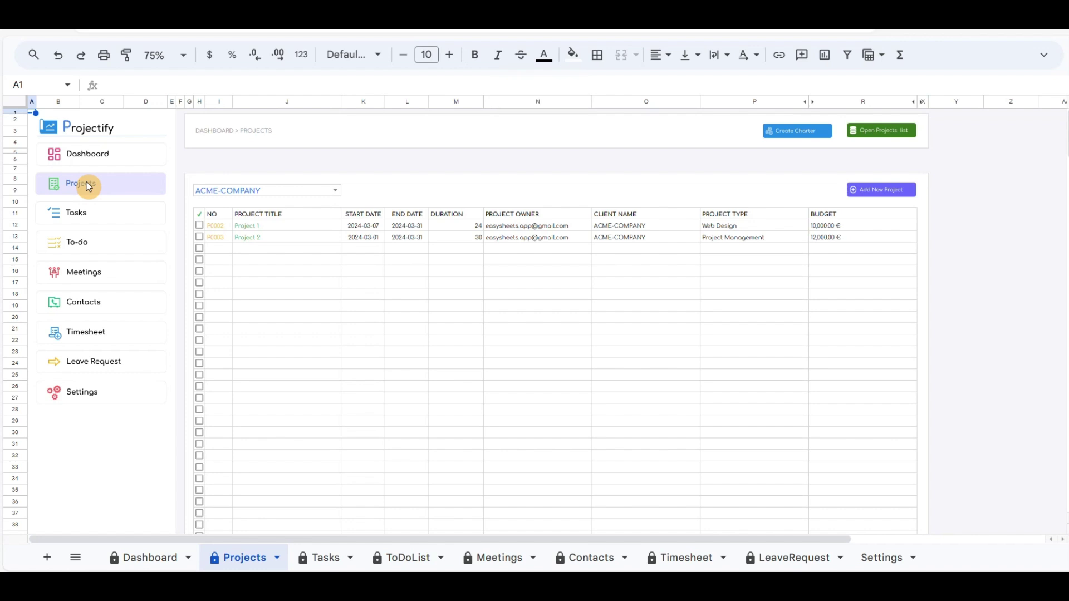
Step: Open Project 1's details, confirming the prompts
left_click(199, 225)
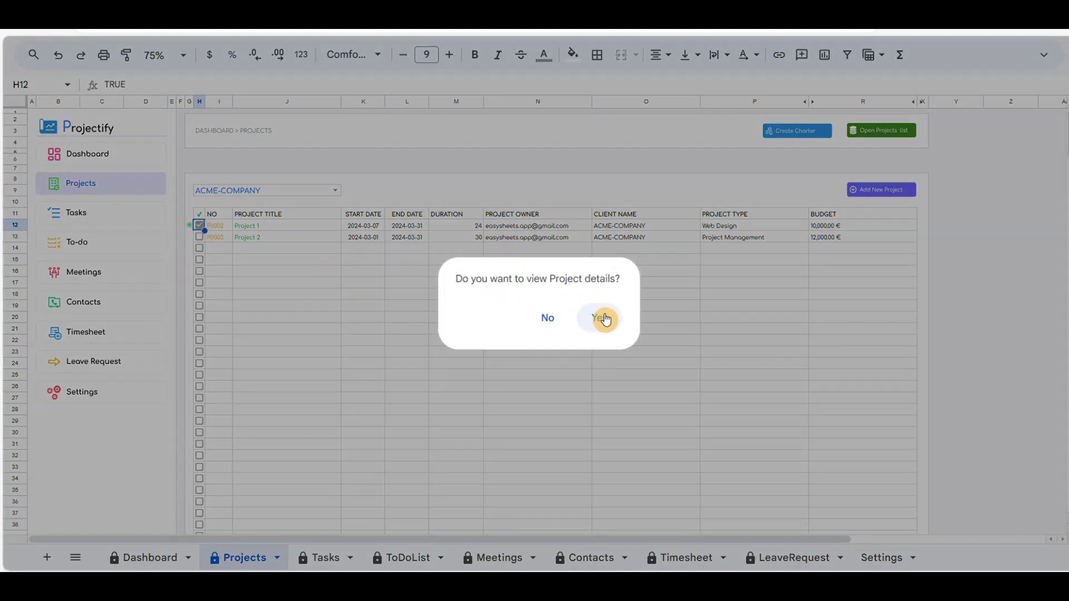
left_click(606, 318)
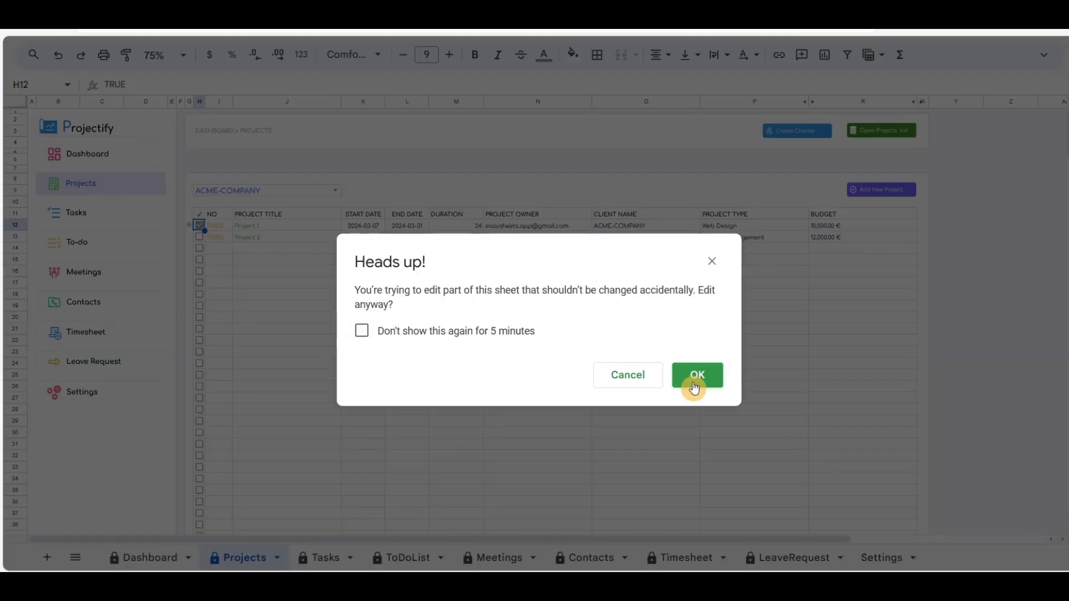
left_click(696, 379)
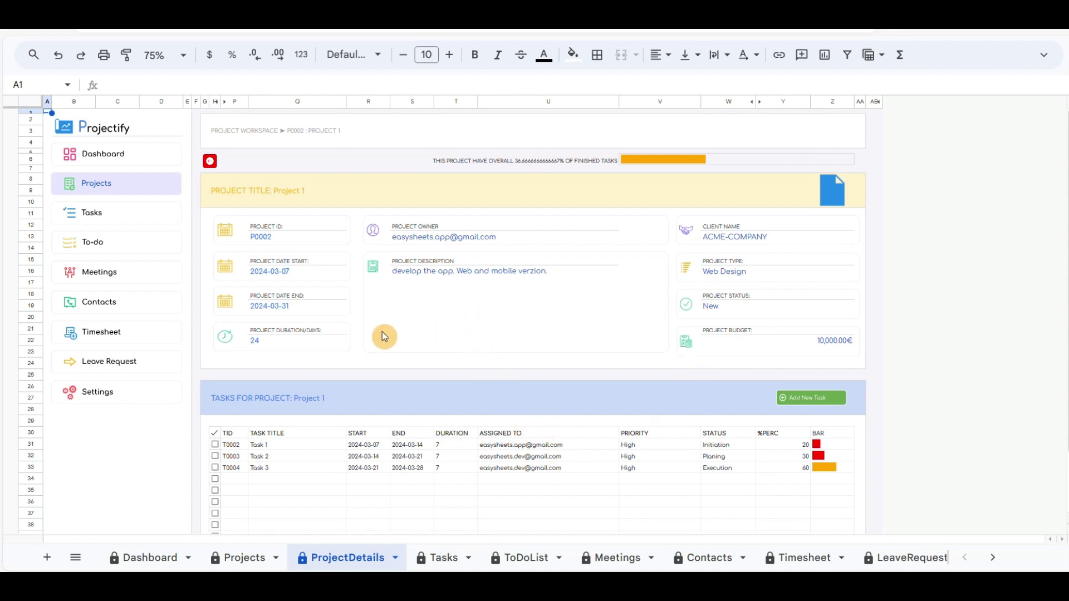
Step: Open the details of task T0002, confirming the prompts
scroll(373, 323, "down", 1)
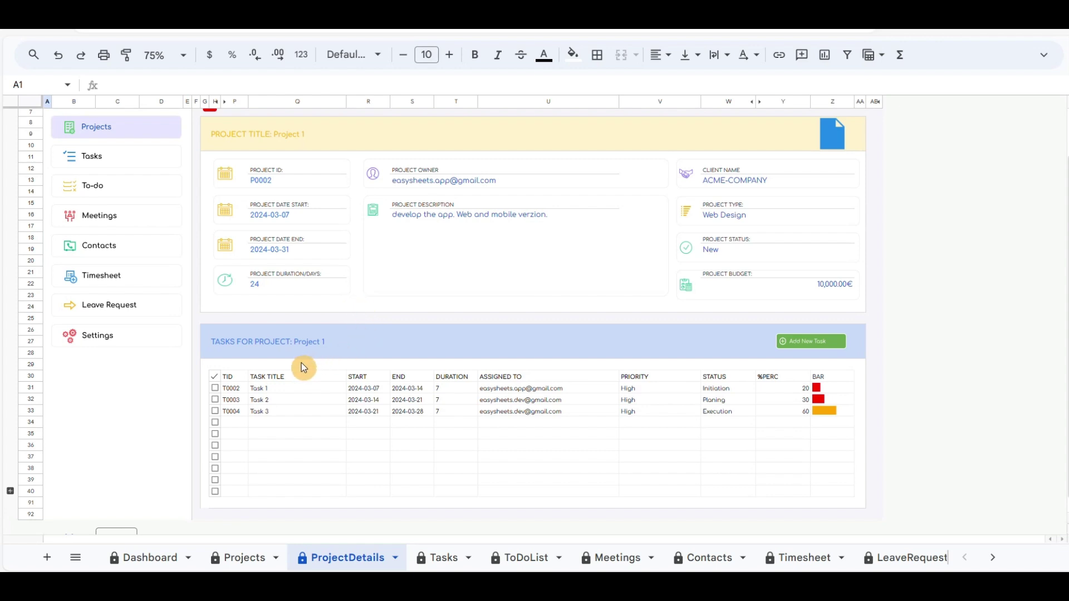
left_click(215, 389)
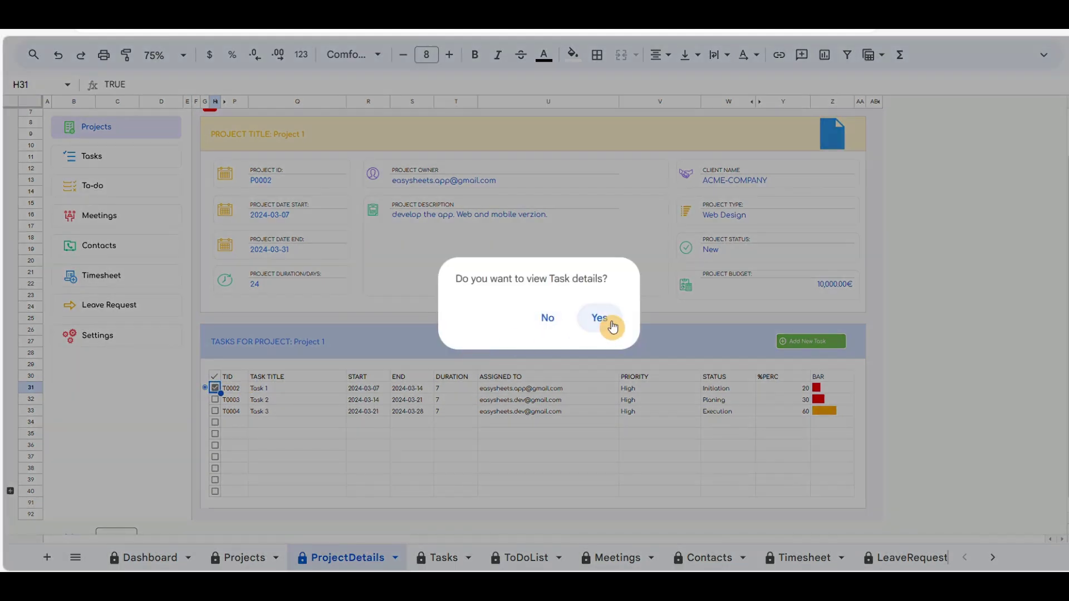
left_click(601, 320)
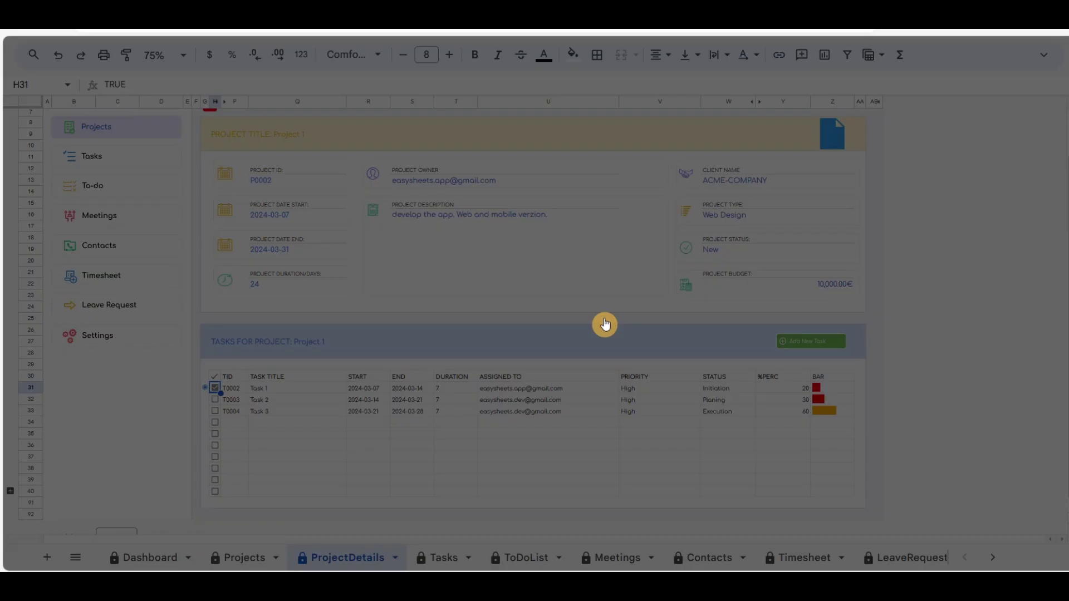
left_click(676, 372)
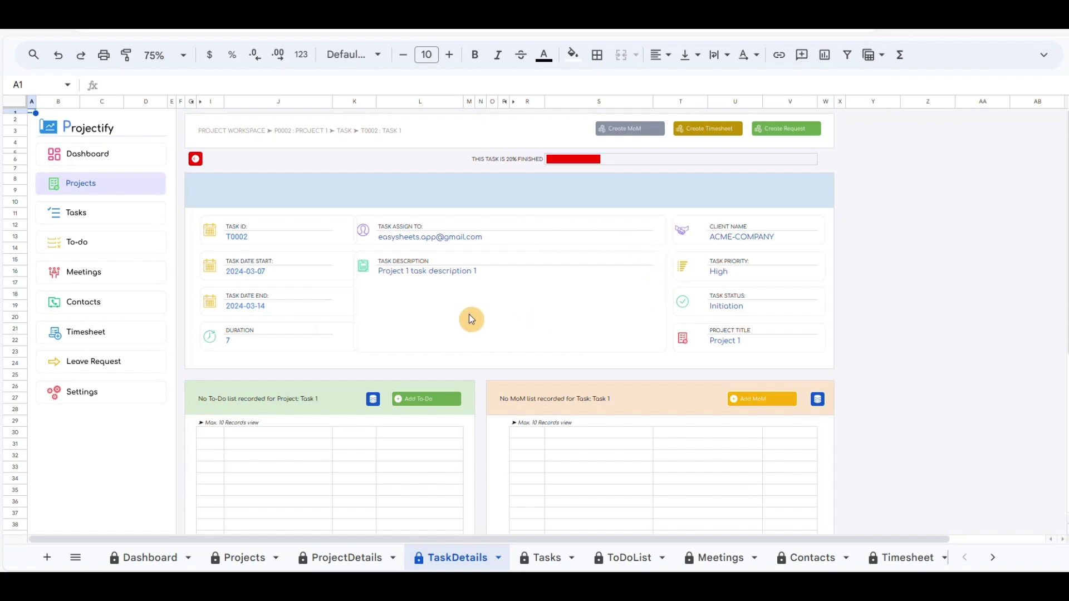
scroll(442, 303, "down", 3)
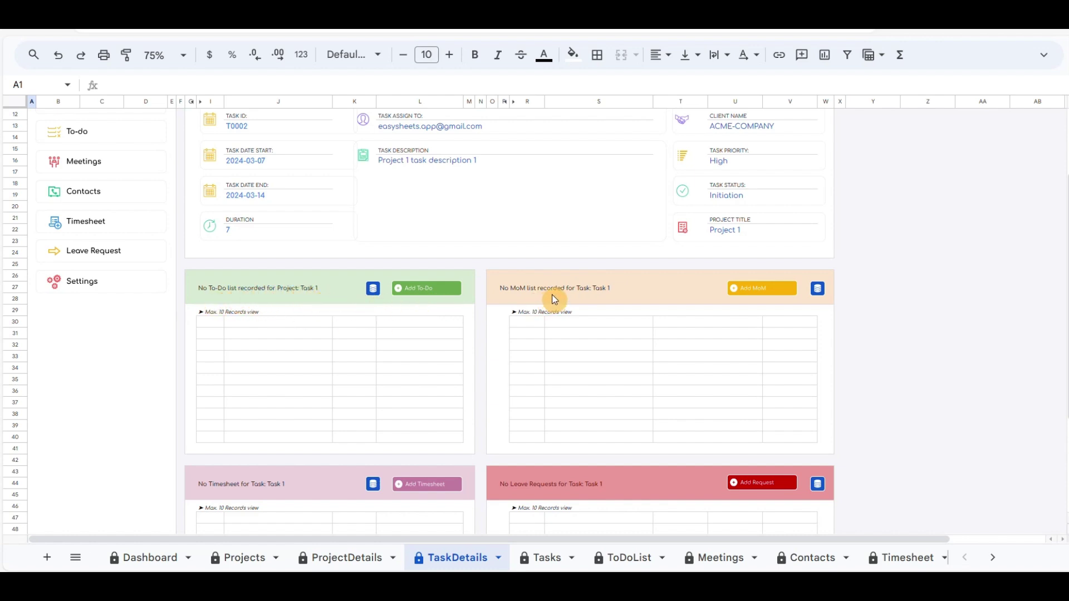
scroll(608, 292, "down", 3)
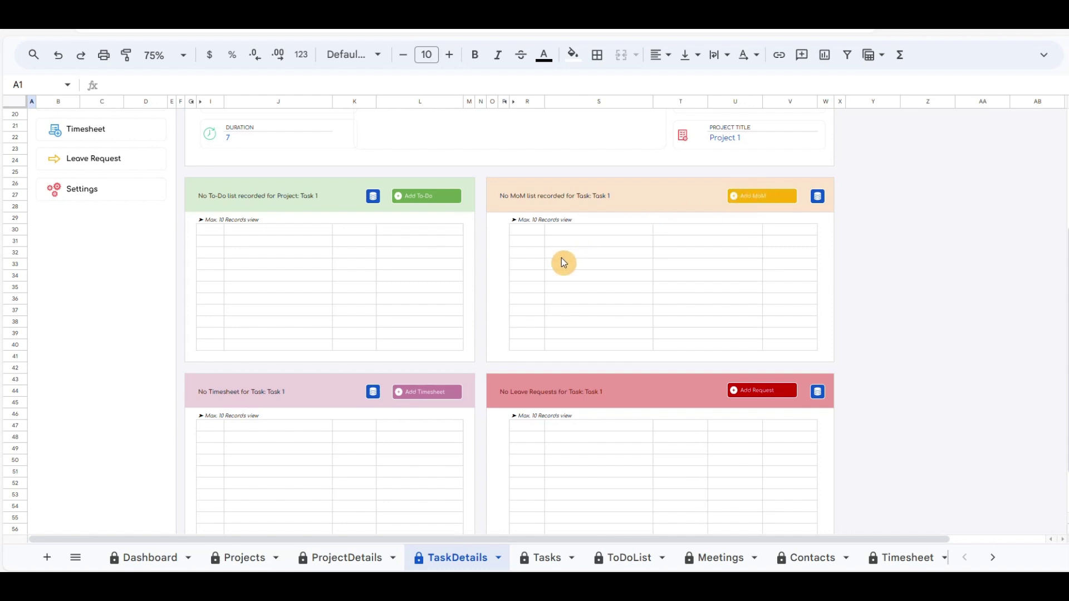
Step: Add to-dos 'To-do list 1', 'To-do list 2' and 'To-do list 3' to Task 1, then open ToDoDB
left_click(421, 199)
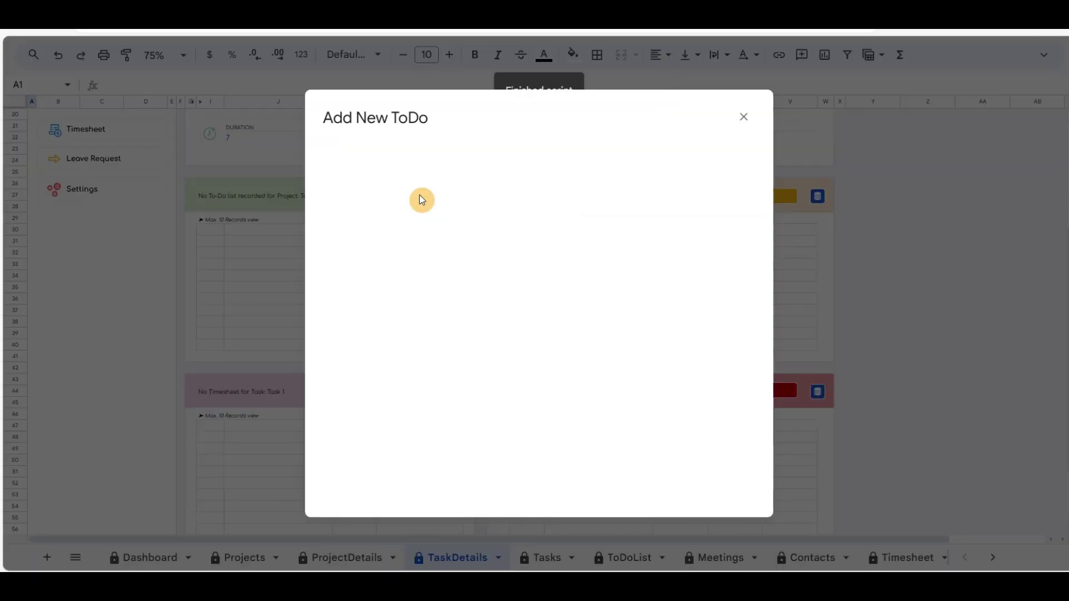
left_click(477, 169)
type("To-do list 1")
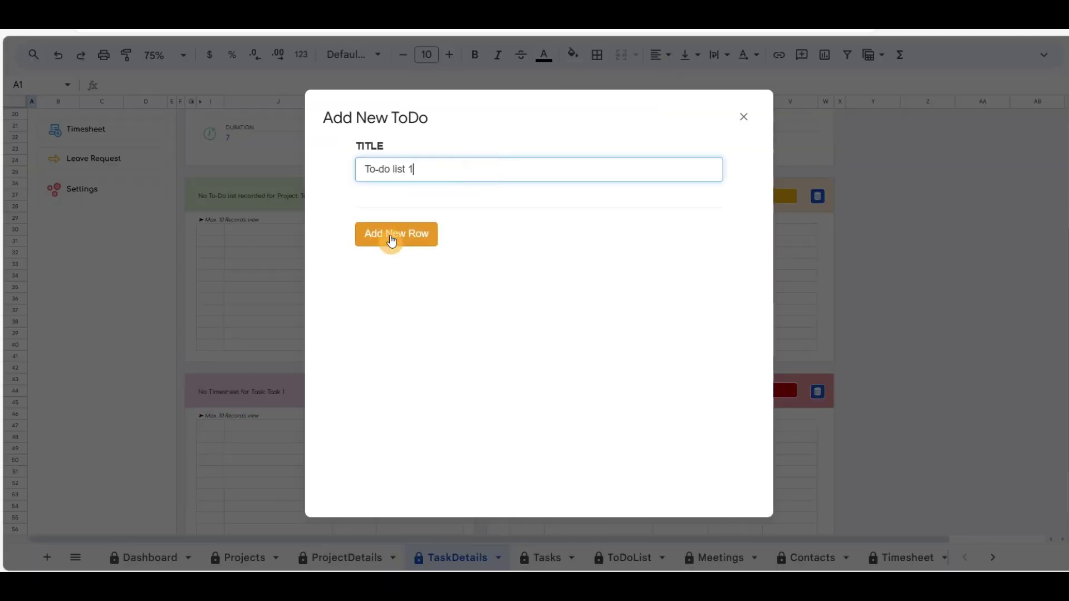
left_click(392, 241)
type("To-do list 2")
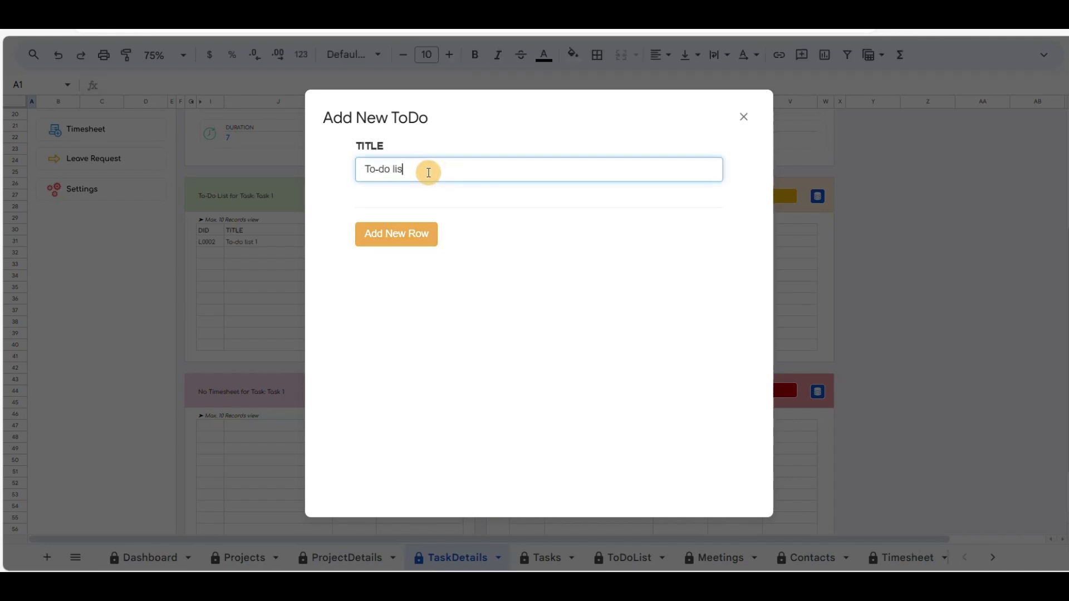
left_click(397, 241)
left_click(434, 168)
type("To-do list 3")
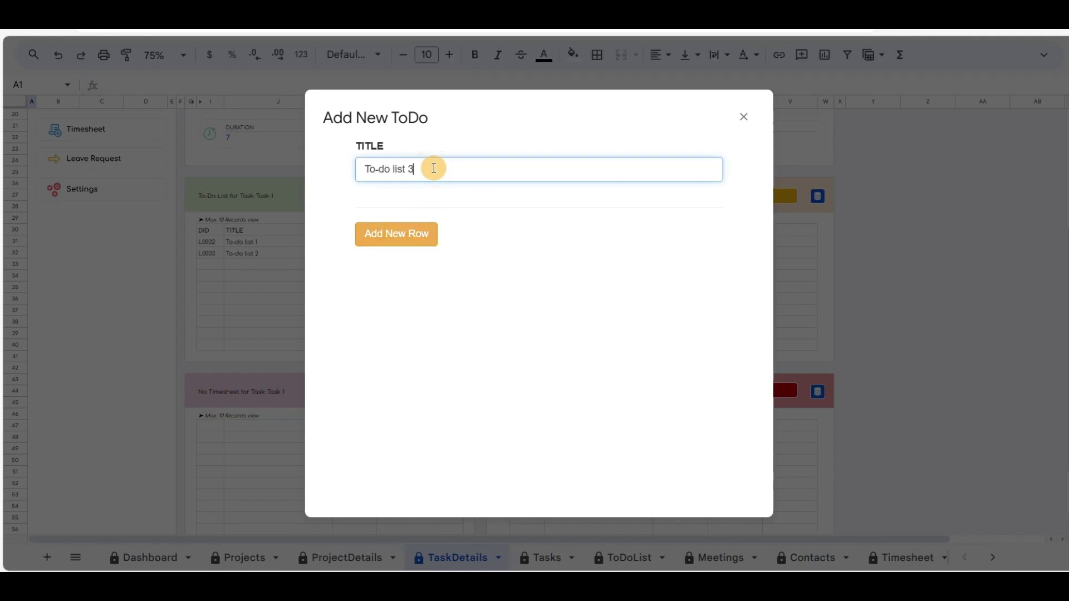
left_click(412, 241)
left_click(743, 117)
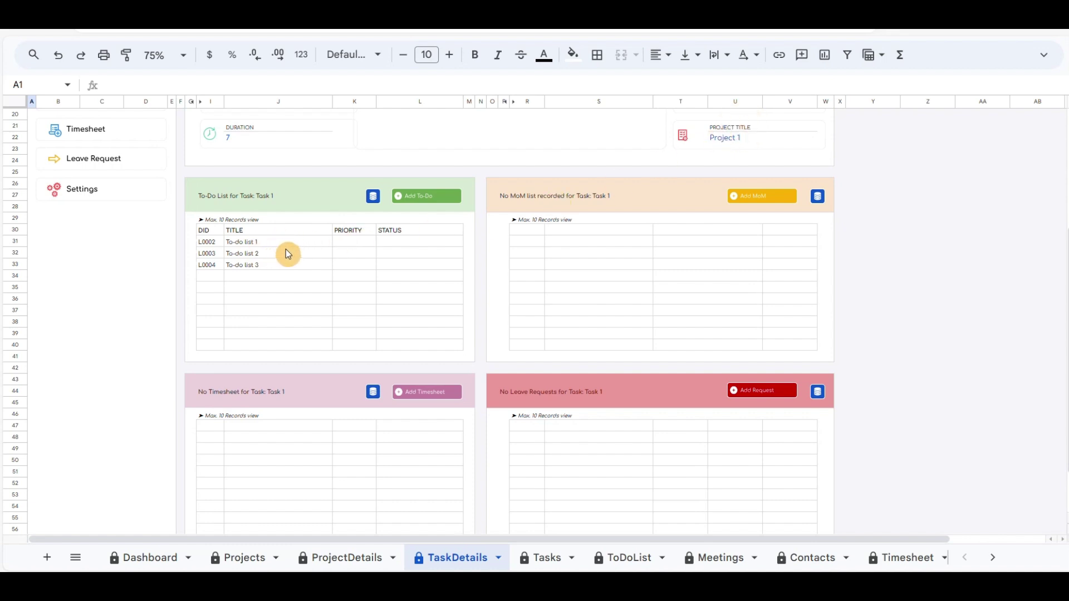
left_click(374, 197)
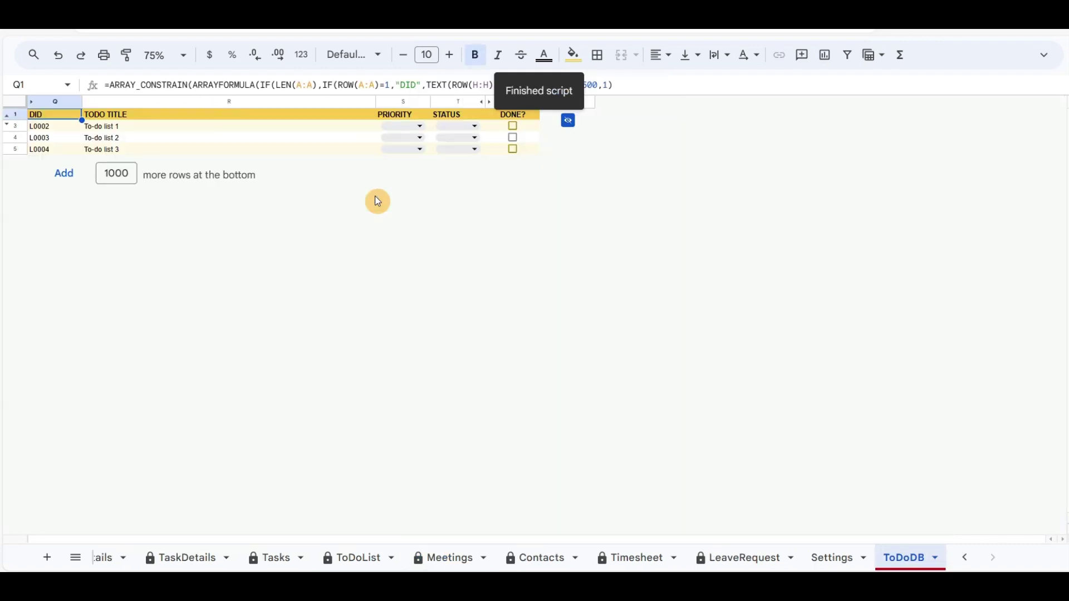
Step: Give all three to-dos High priority with statuses Phone Call, Send email and Meeting
left_click(420, 127)
left_click(396, 143)
left_click(475, 127)
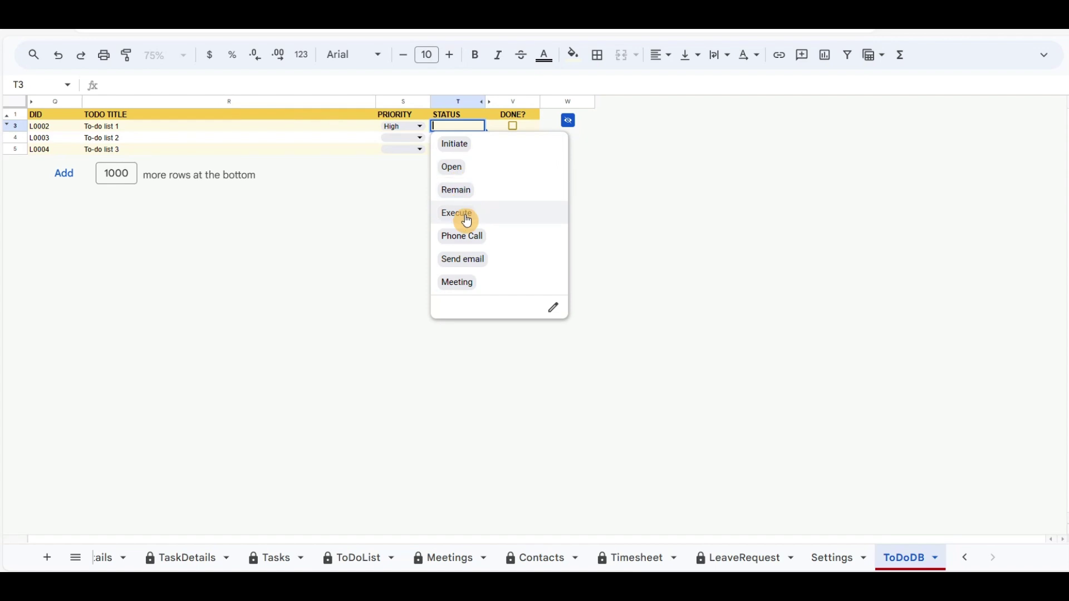
left_click(462, 237)
left_click(420, 138)
left_click(396, 156)
left_click(475, 138)
left_click(464, 271)
left_click(421, 149)
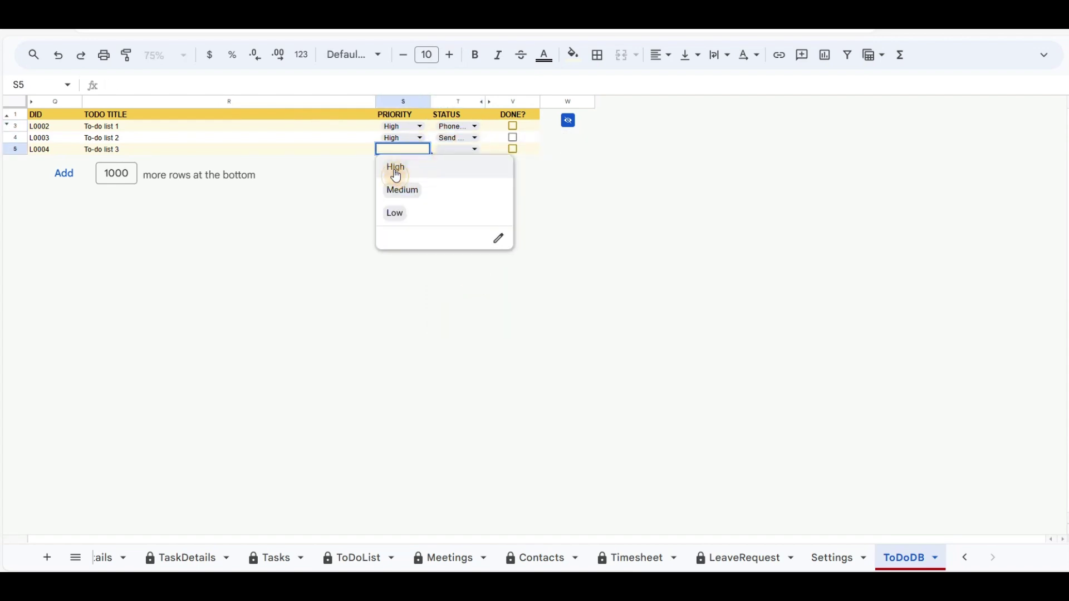
left_click(396, 167)
left_click(475, 150)
left_click(457, 306)
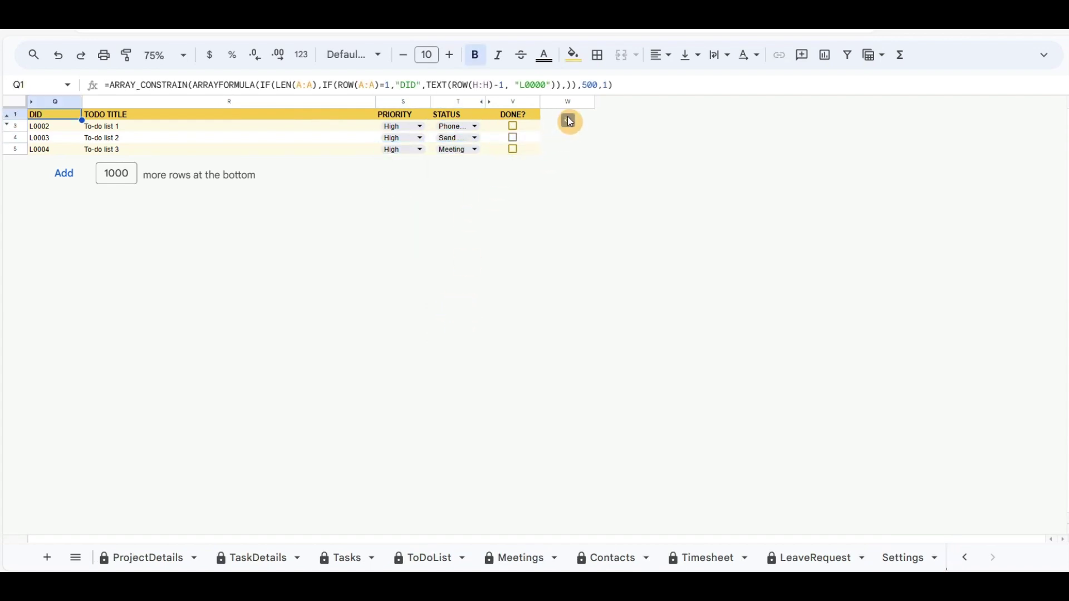
Step: Mark To-do list 1 and To-do list 2 as done and return to the task details
left_click(570, 121)
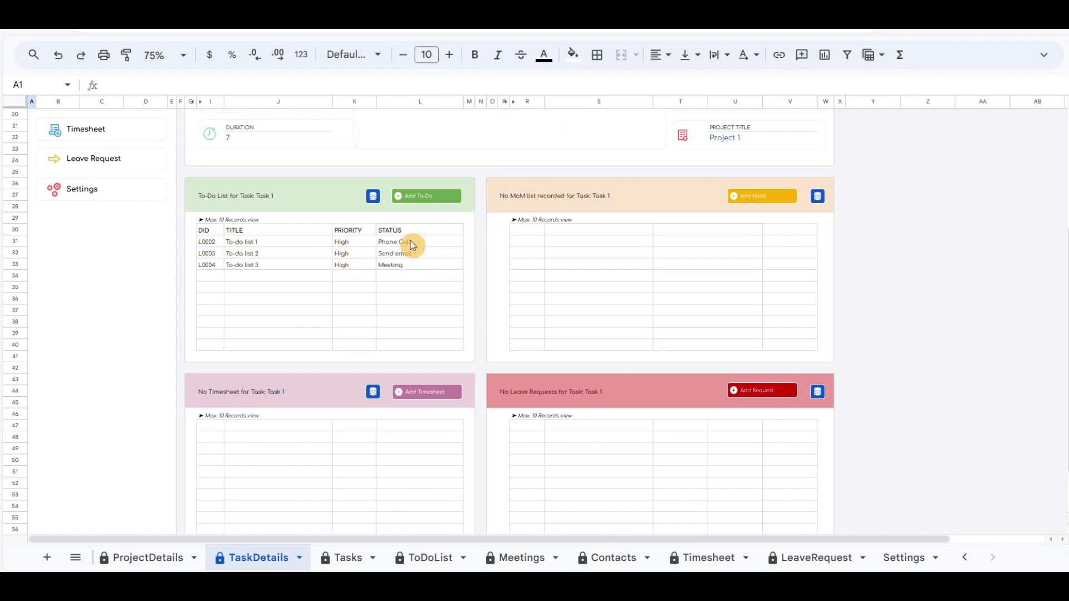
left_click(372, 196)
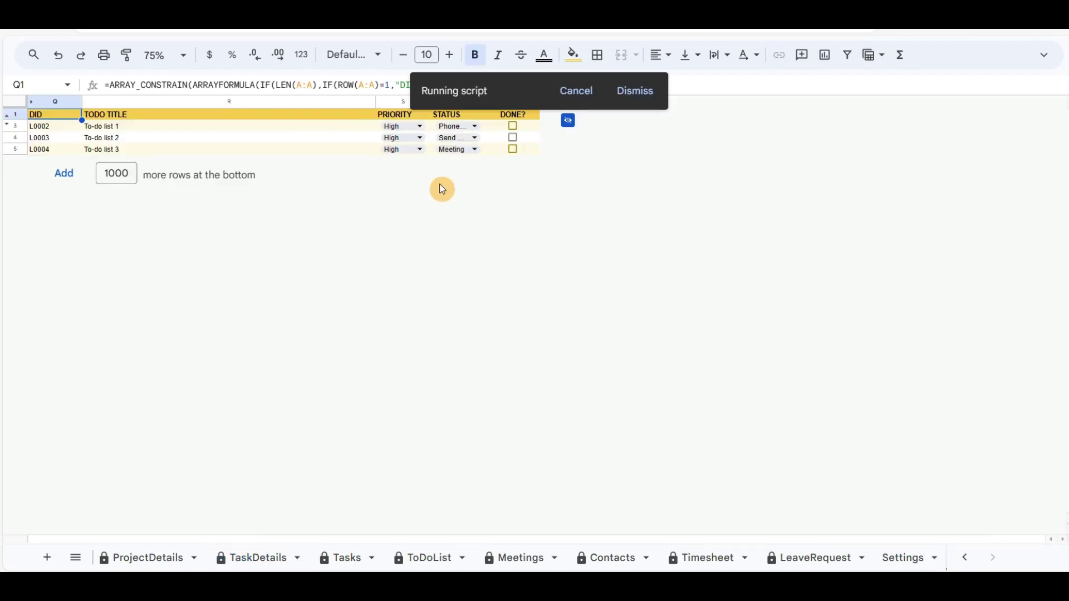
left_click(513, 127)
left_click(514, 137)
left_click(569, 120)
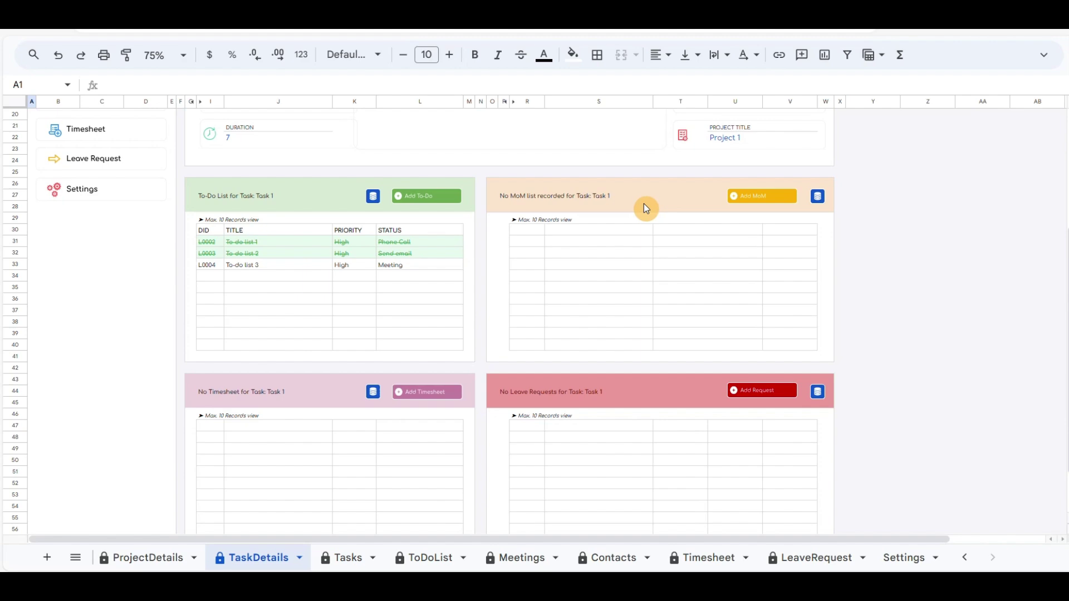
scroll(644, 209, "up", 5)
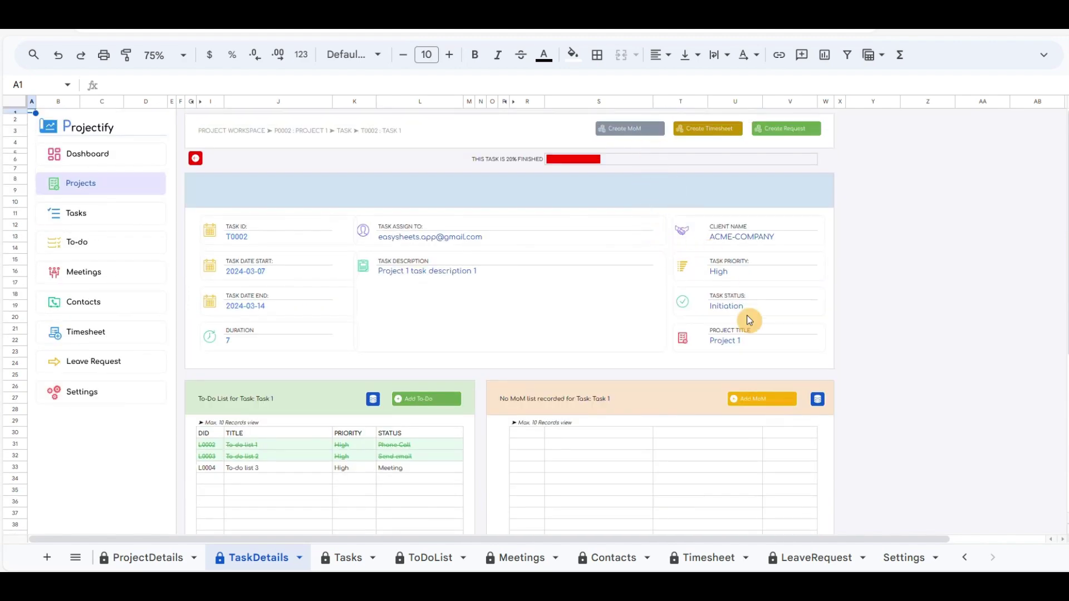
Step: Start a new meeting entry titled 'Meeting 1' with both team members attending
left_click(761, 400)
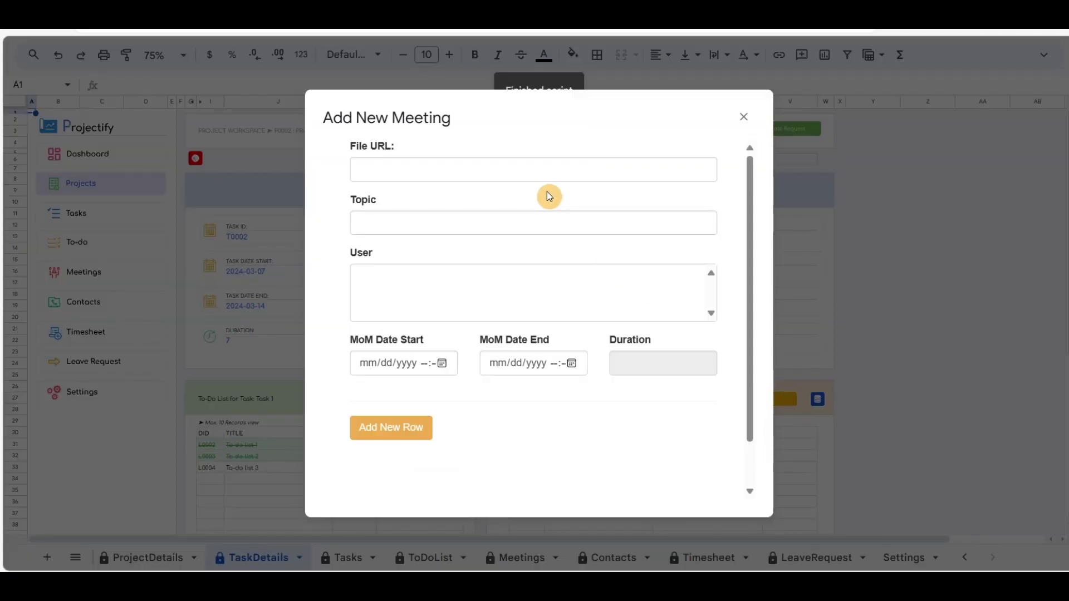
left_click(478, 224)
type("Meeting 1")
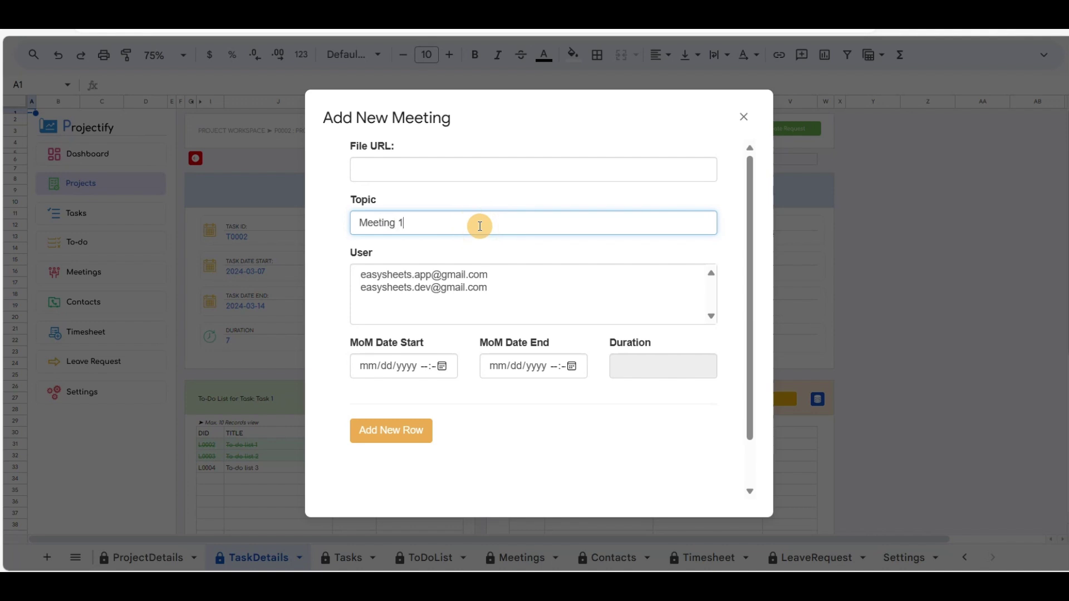
left_click_drag(416, 276, 422, 293)
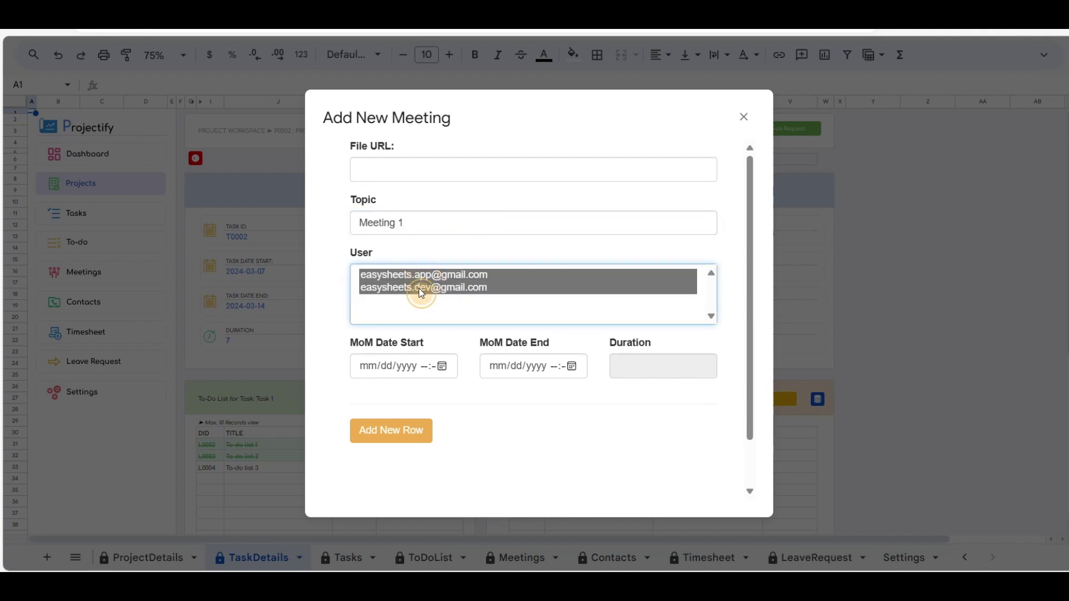
scroll(479, 301, "down", 1)
Step: Schedule the meeting on 7 March for 6 minutes and save it as G0001
left_click(443, 312)
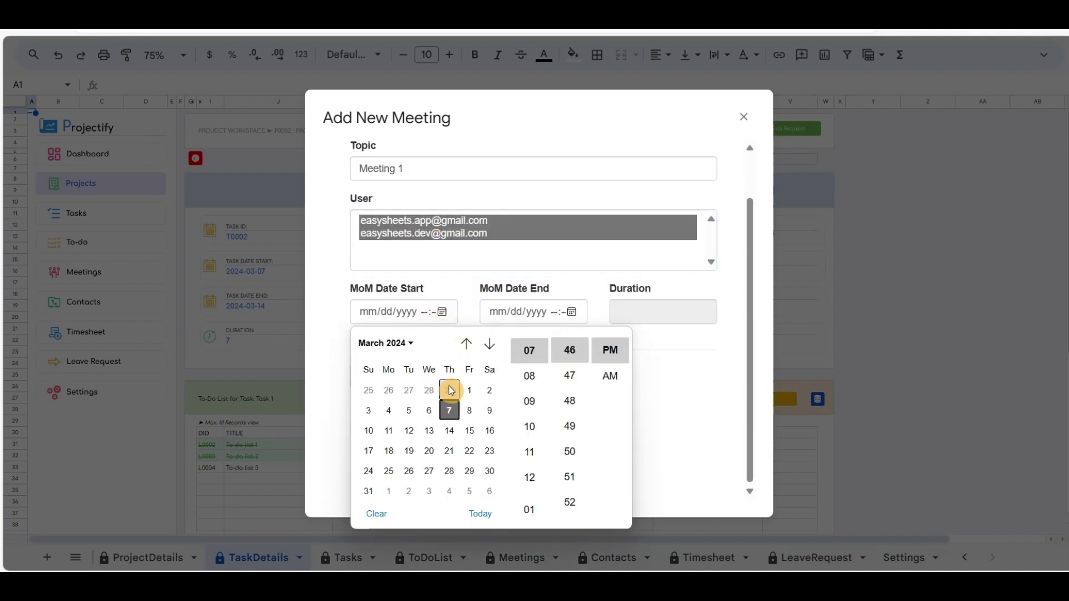
left_click(450, 410)
scroll(571, 379, "up", 3)
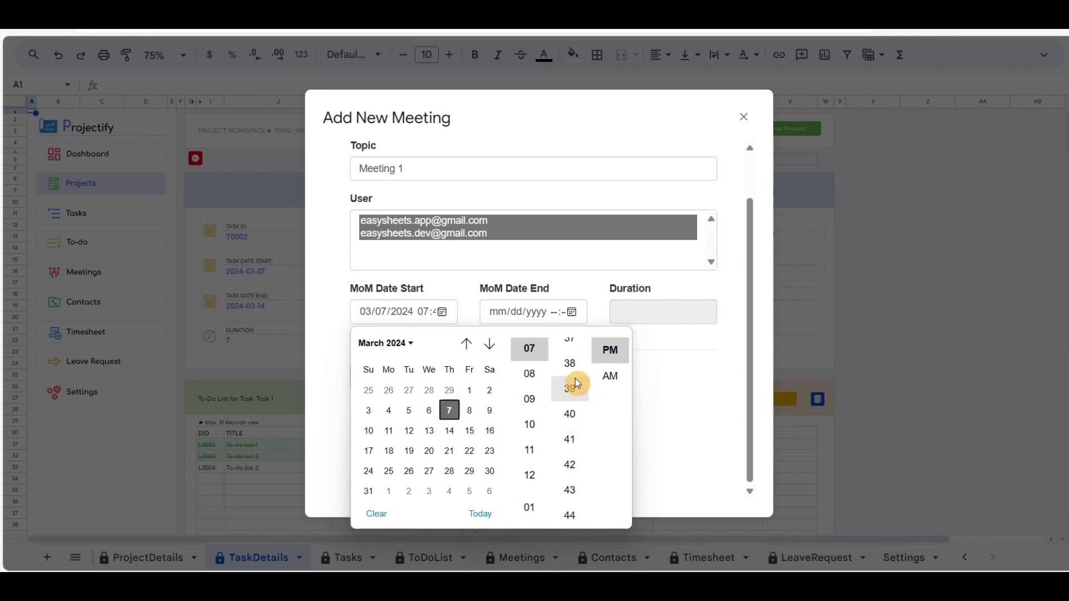
left_click(592, 286)
left_click(570, 311)
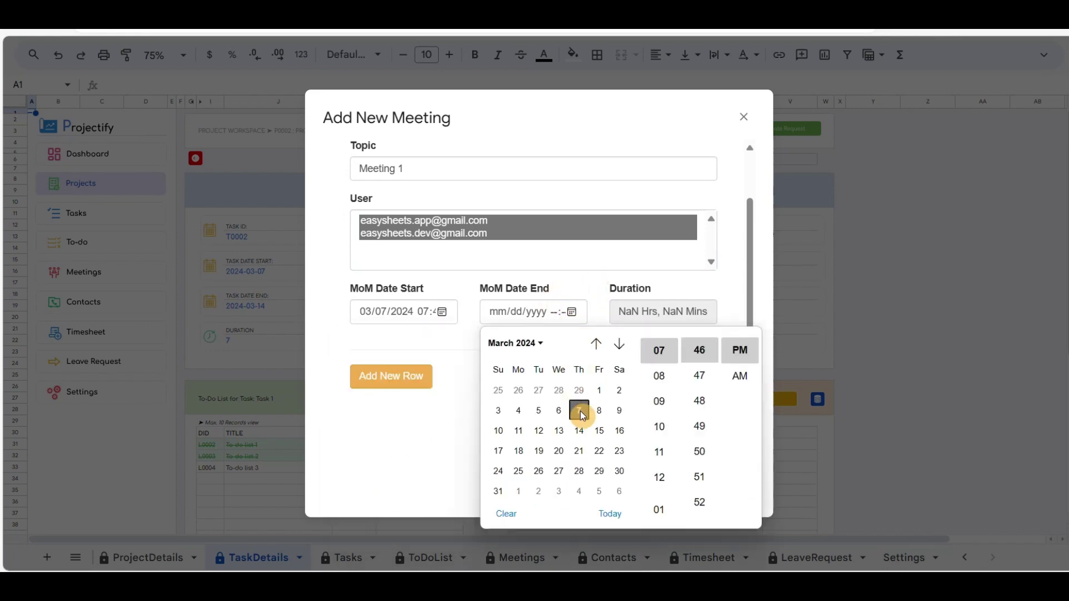
left_click(579, 410)
left_click(662, 319)
left_click(400, 377)
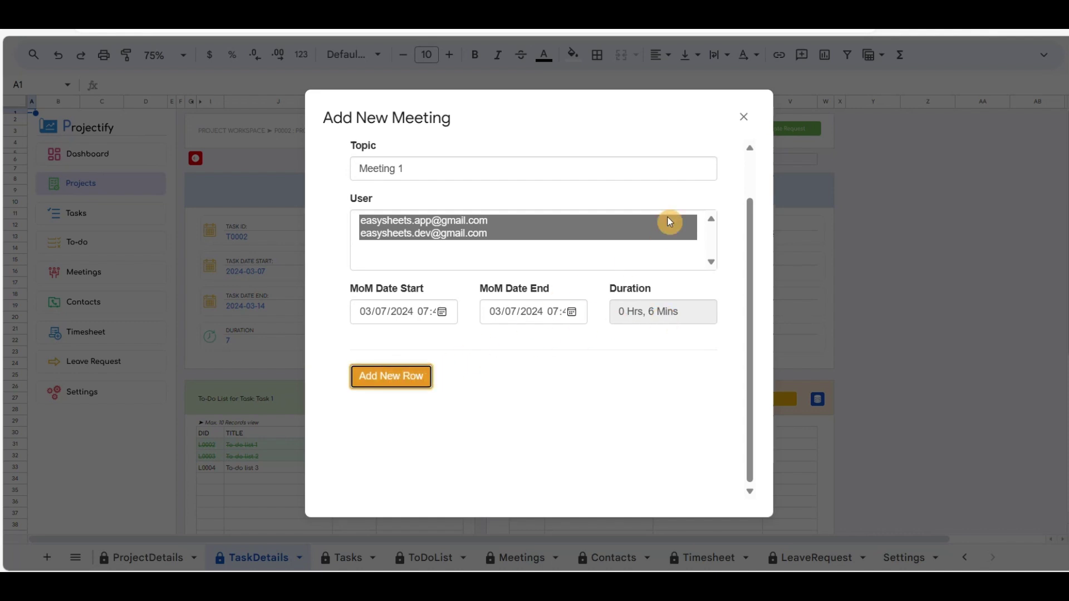
left_click(746, 120)
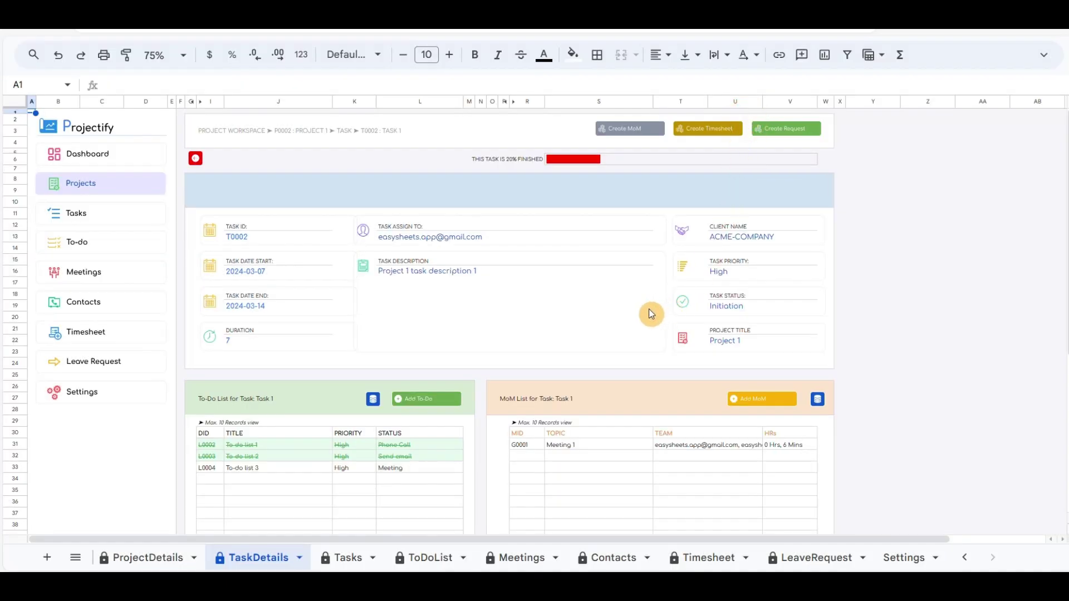
scroll(650, 313, "down", 4)
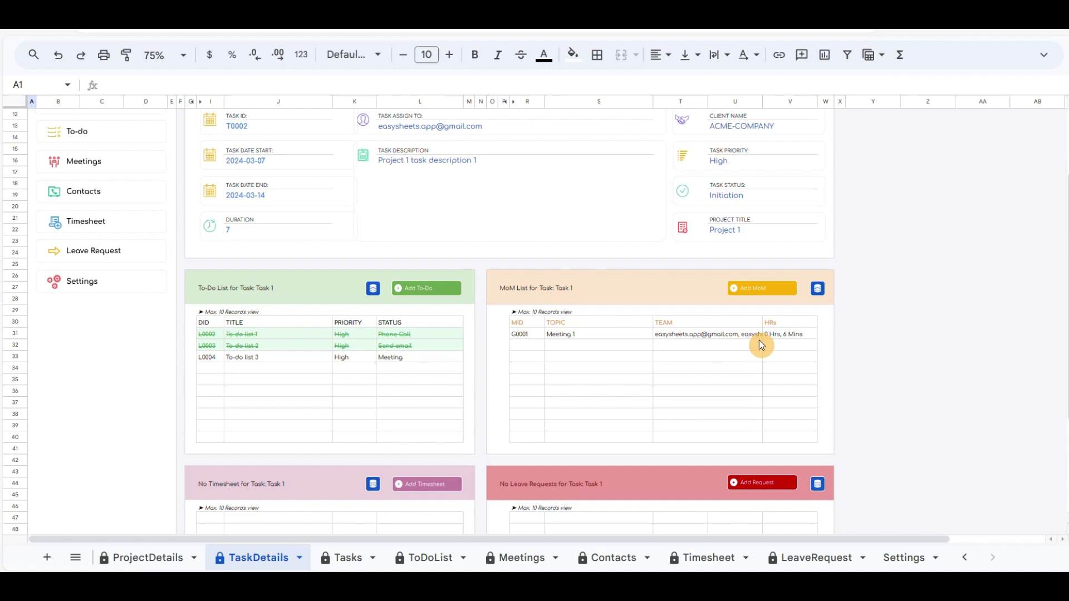
scroll(748, 342, "up", 4)
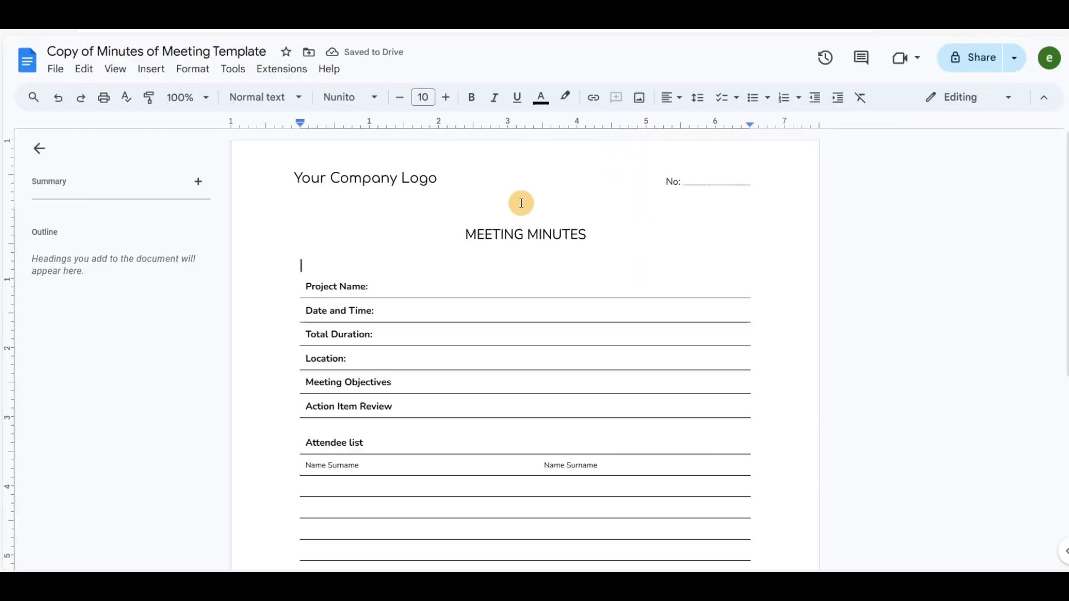
Step: Retitle the minutes copy 'ACME TASK 1 Minutes of Meeting Template' and return to the Projectify spreadsheet
left_click_drag(47, 51, 95, 51)
type("ACME TASK 1")
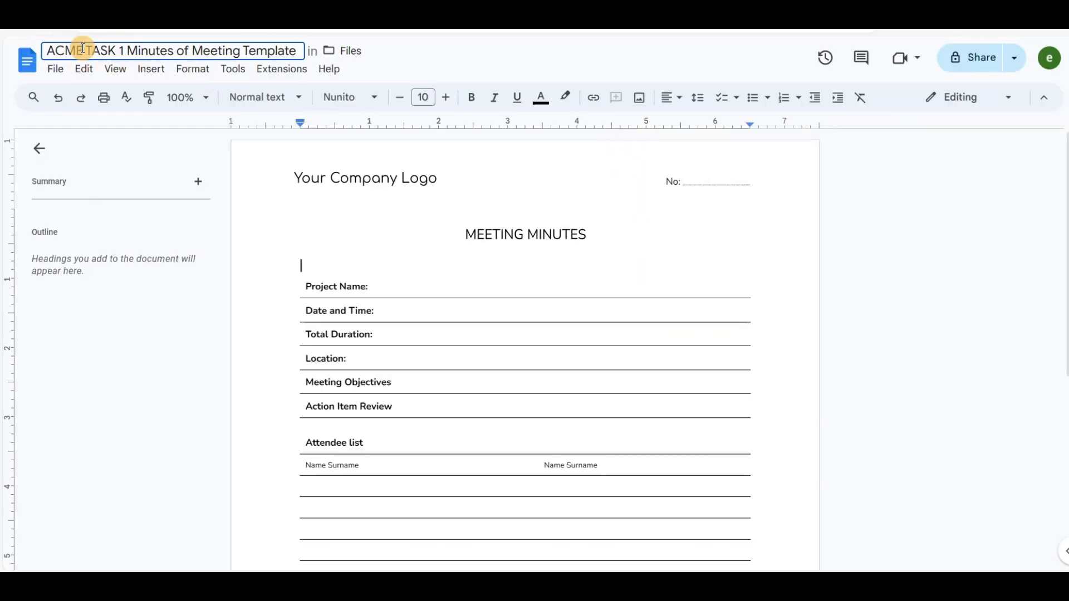
key("Return")
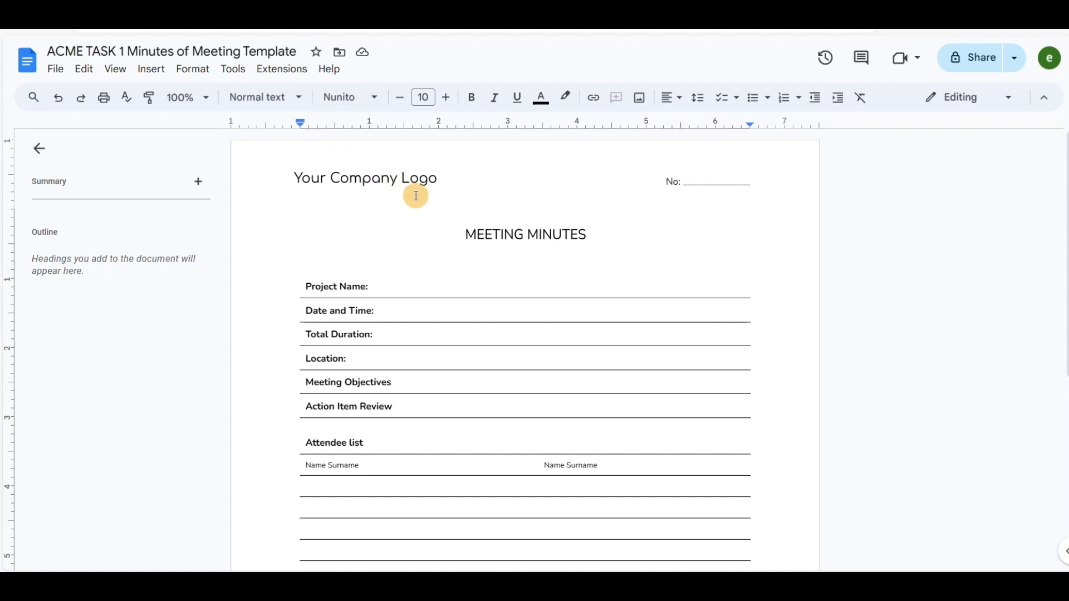
scroll(423, 203, "down", 5)
scroll(434, 210, "up", 5)
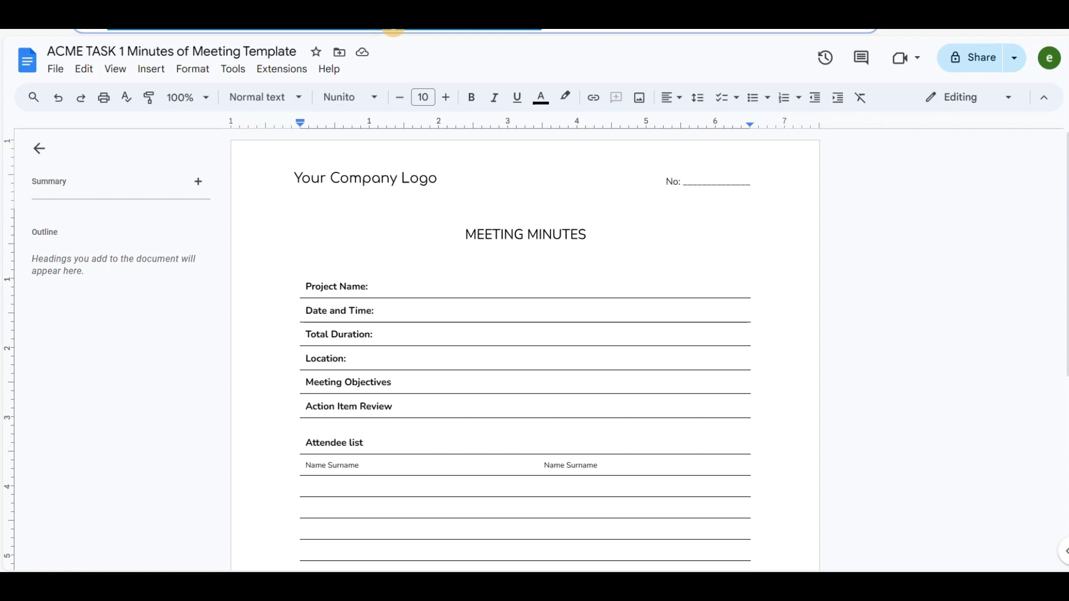
left_click(390, 29)
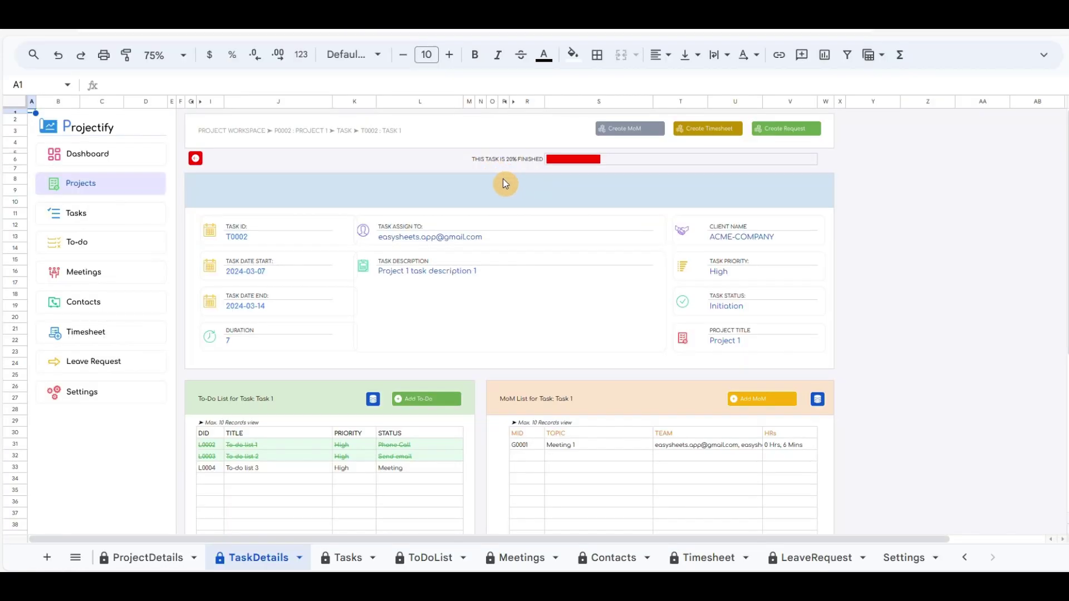
Step: Start a second meeting with the minutes document link, topic 'Topic 2' and both team members
scroll(726, 278, "down", 3)
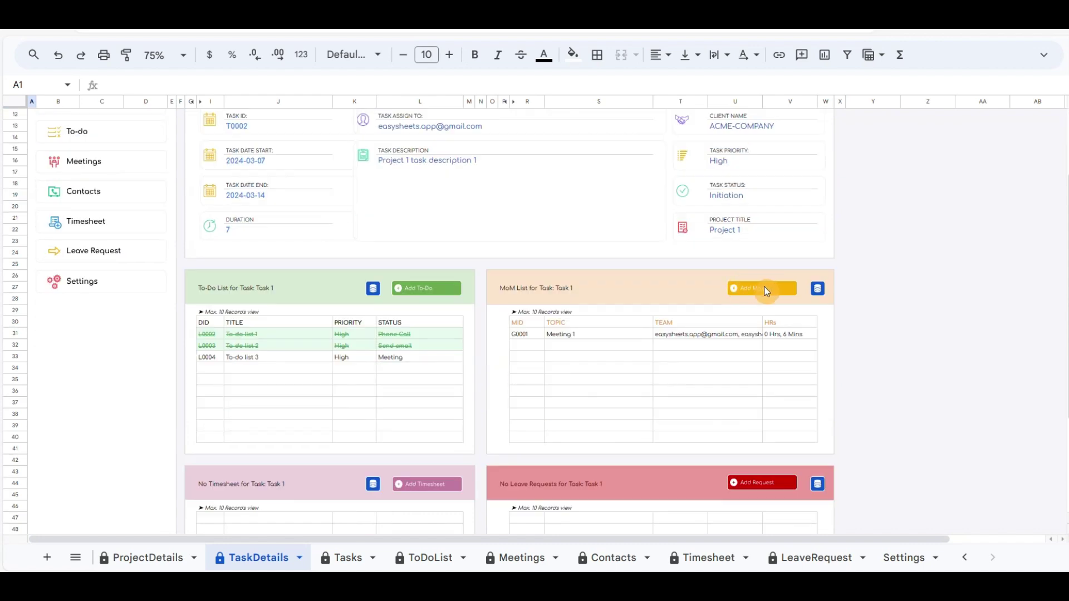
left_click(765, 289)
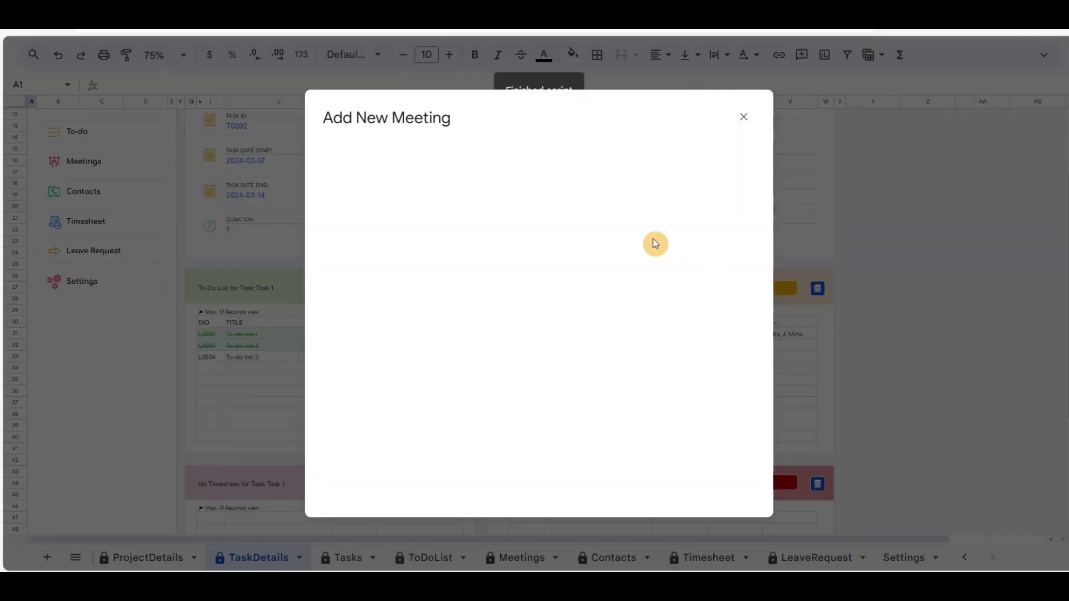
left_click(504, 168)
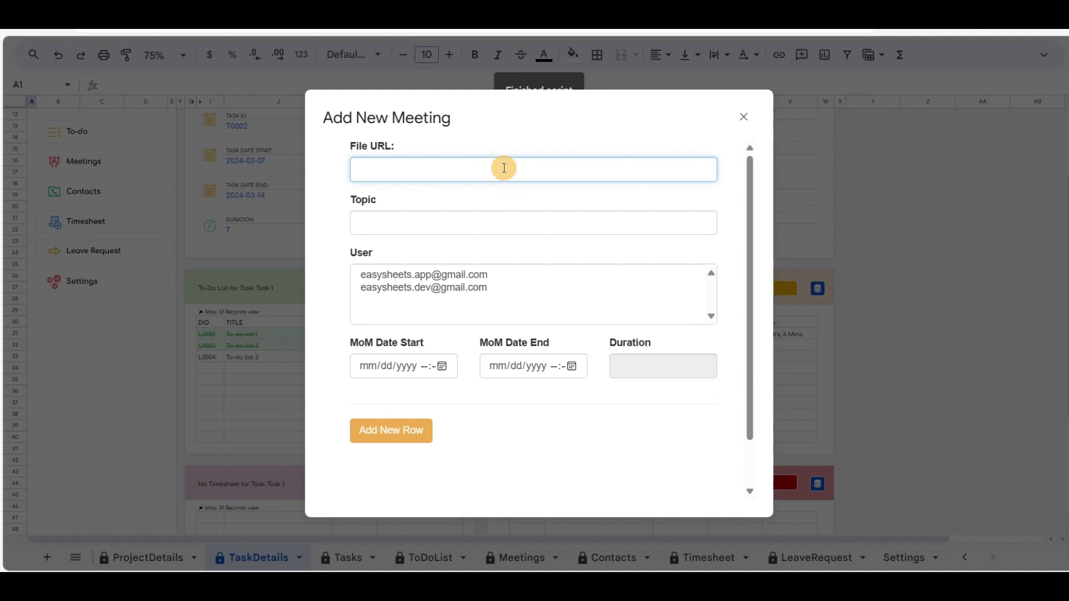
key("ctrl+v")
left_click(479, 222)
type("Topi")
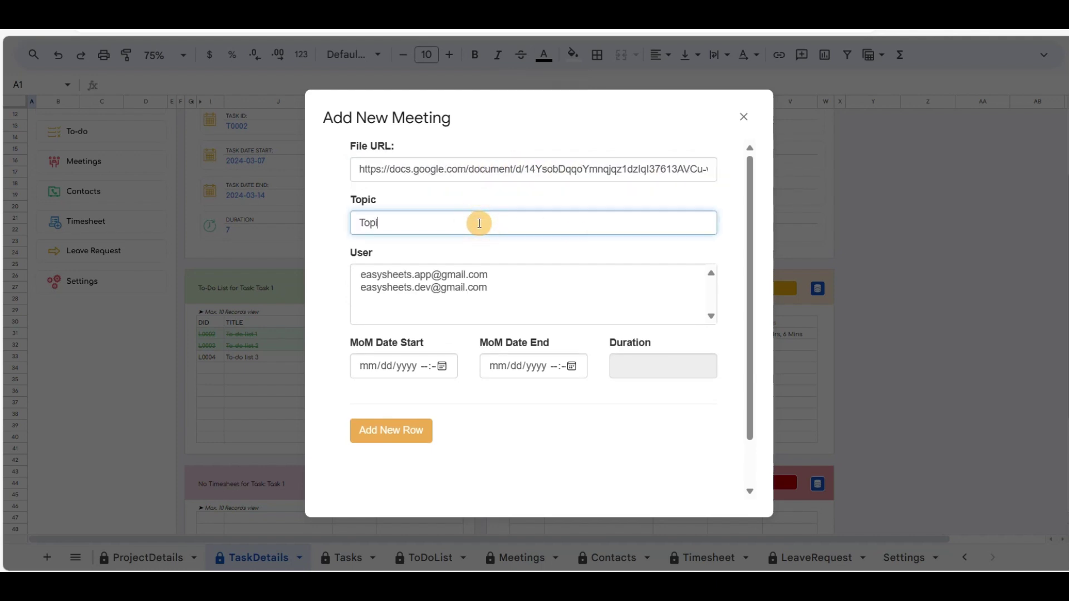
left_click_drag(437, 276, 446, 367)
Step: Schedule it on 7 March from the :30 start, lasting 18 minutes, and save it as G0002
left_click(443, 366)
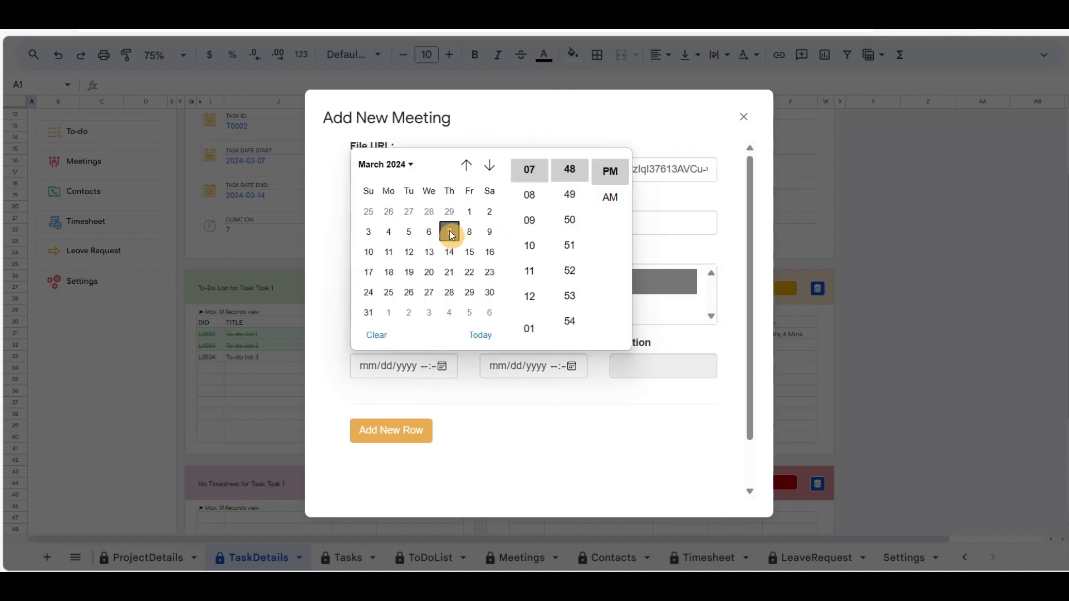
left_click(449, 232)
scroll(576, 194, "up", 8)
left_click(569, 245)
left_click(572, 366)
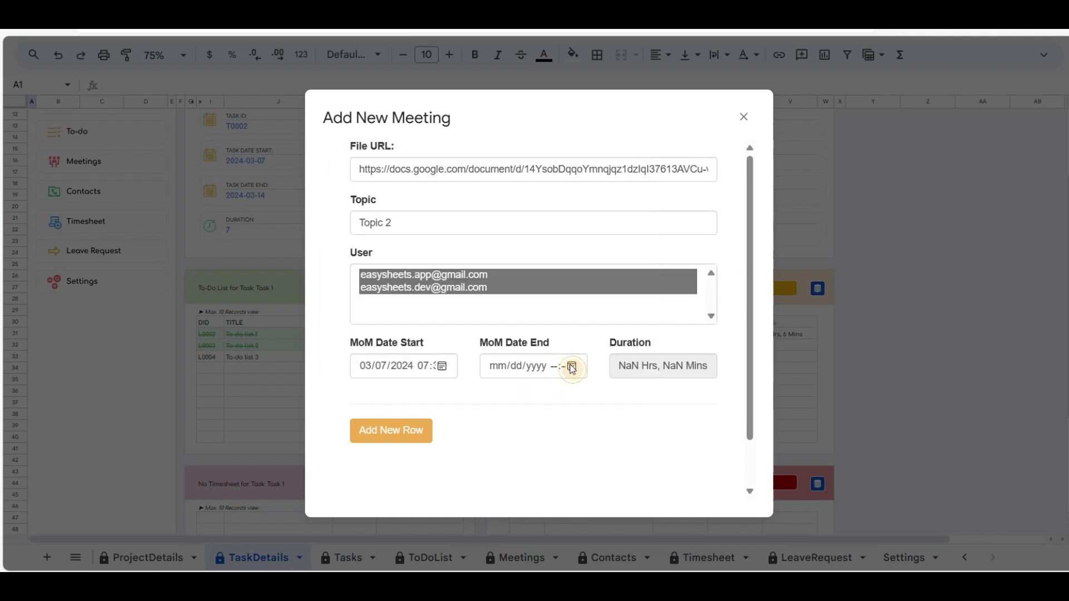
left_click(579, 233)
left_click(592, 388)
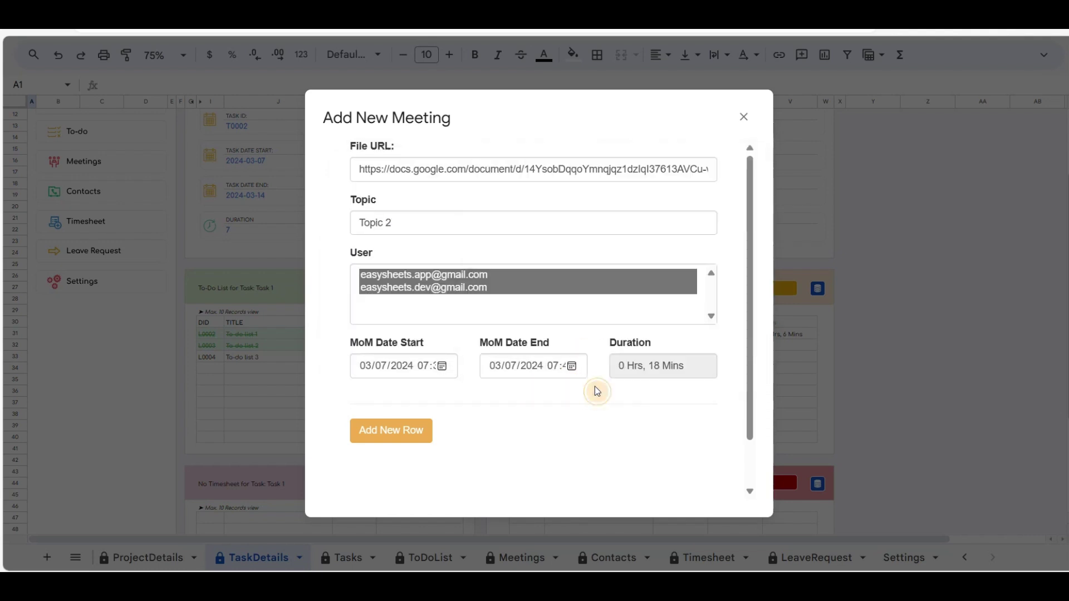
left_click(394, 429)
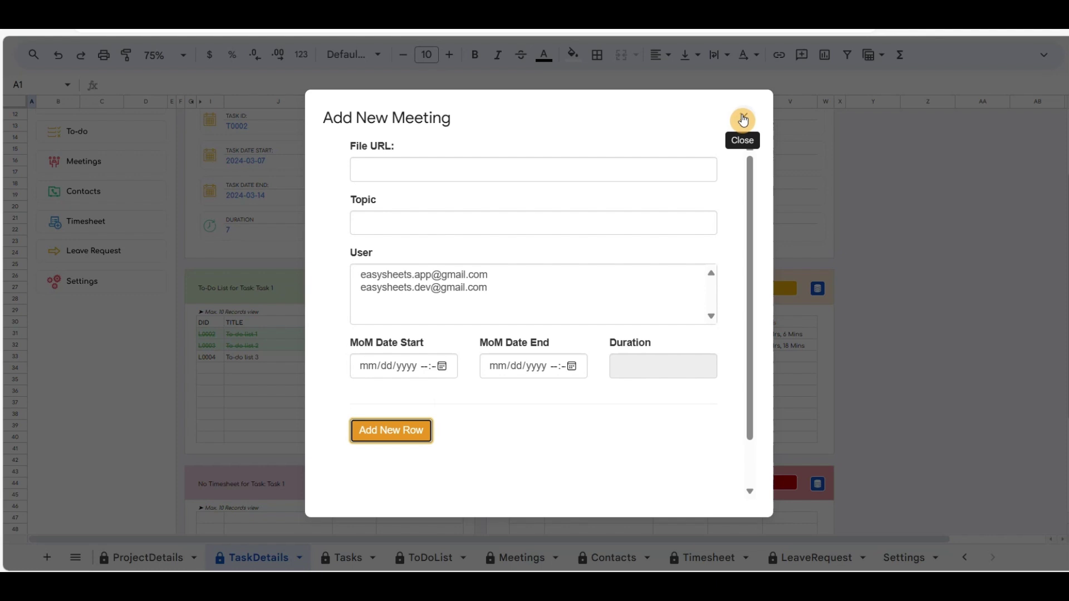
left_click(744, 117)
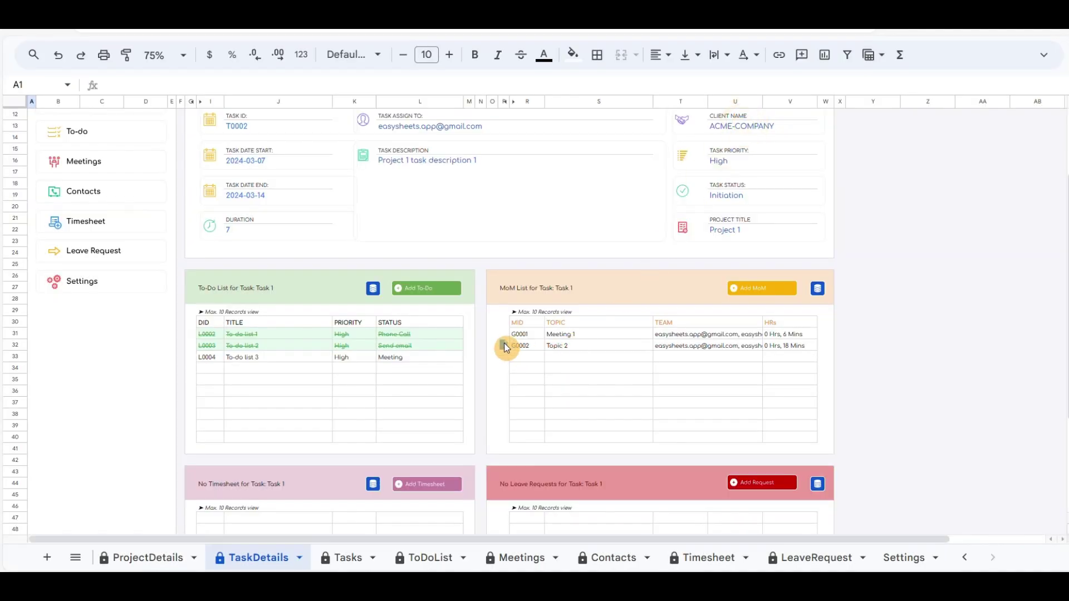
Step: Check the G0002 minutes link, then generate a timesheet spreadsheet for Task 1
mouse_move(505, 348)
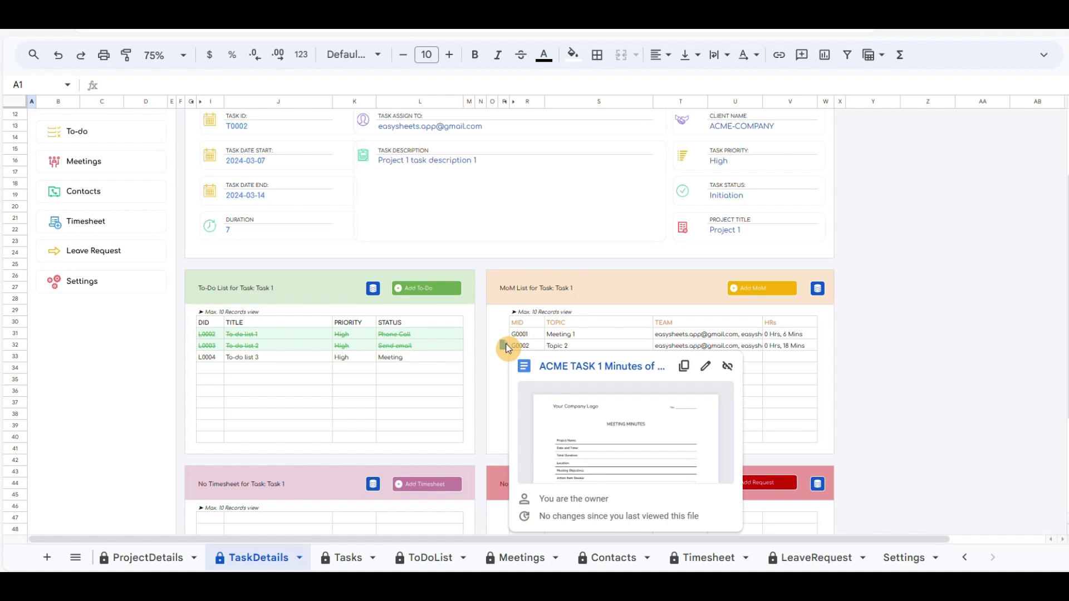
left_click(493, 323)
scroll(493, 327, "down", 3)
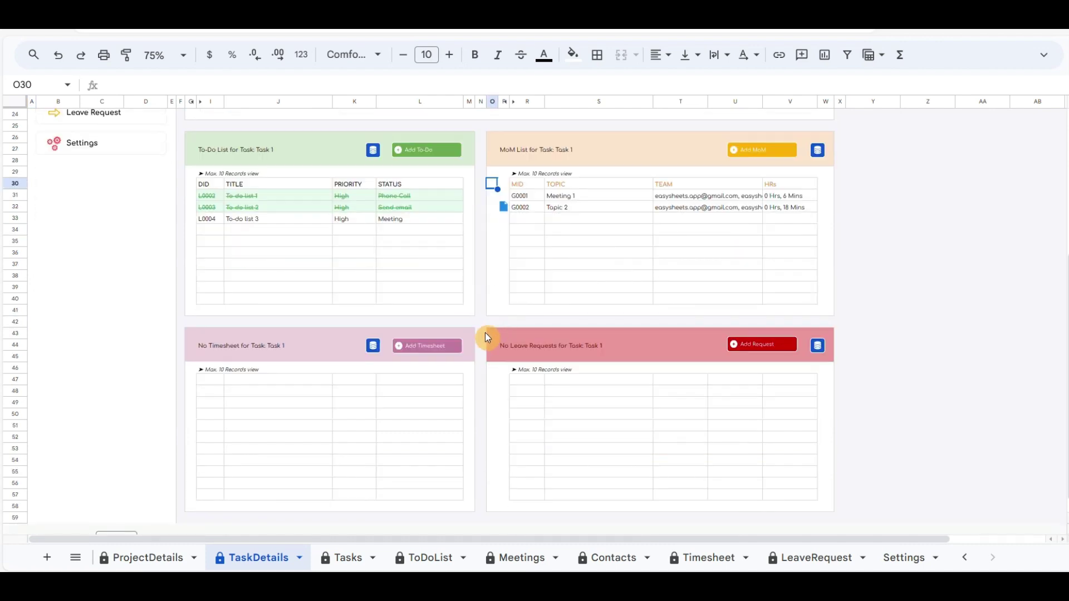
scroll(486, 337, "down", 1)
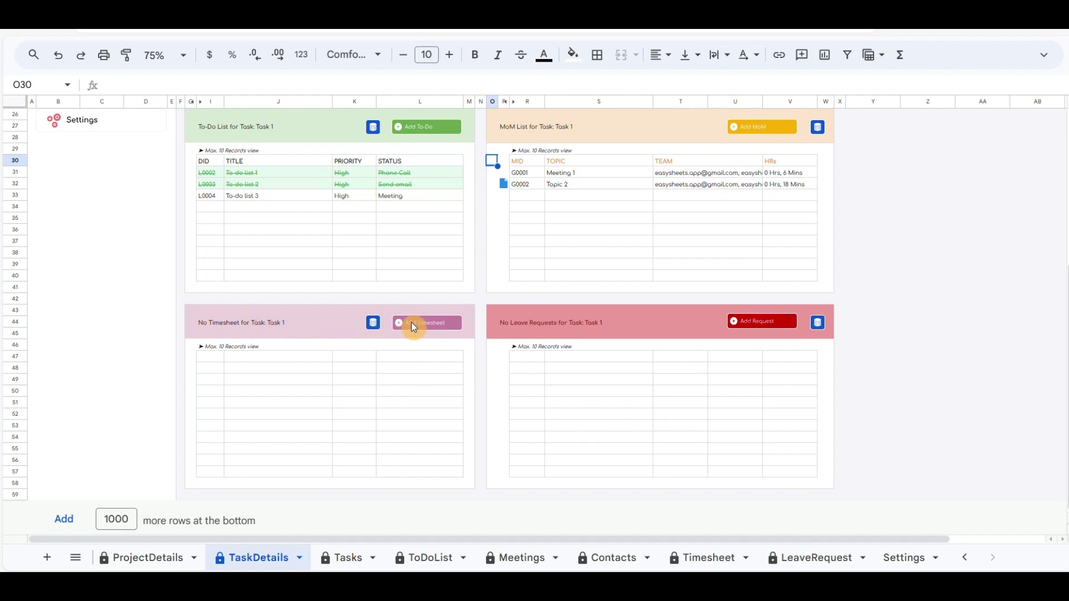
scroll(637, 257, "up", 6)
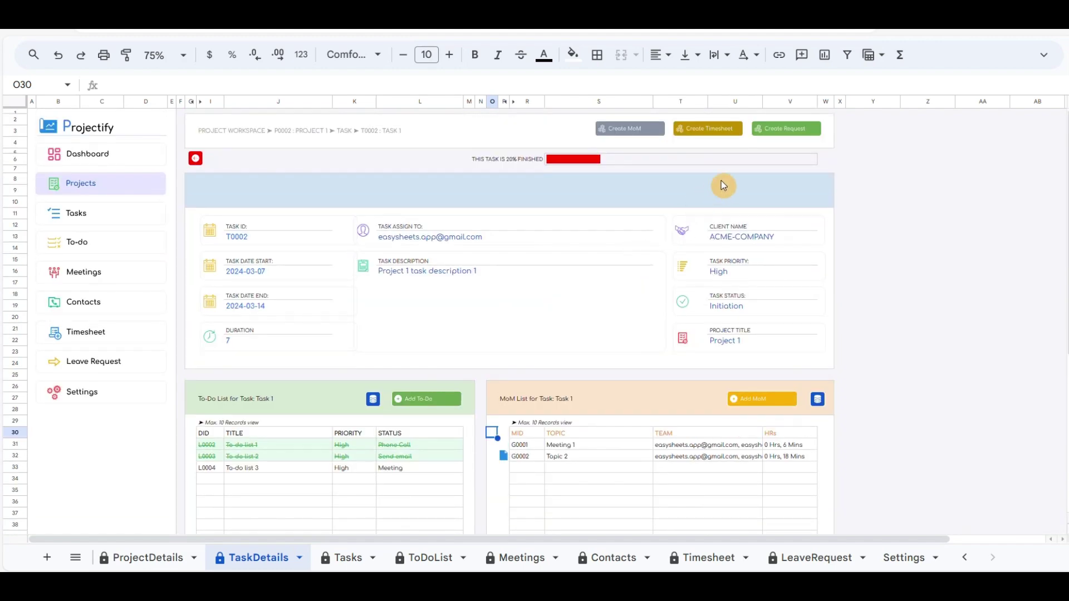
left_click(724, 129)
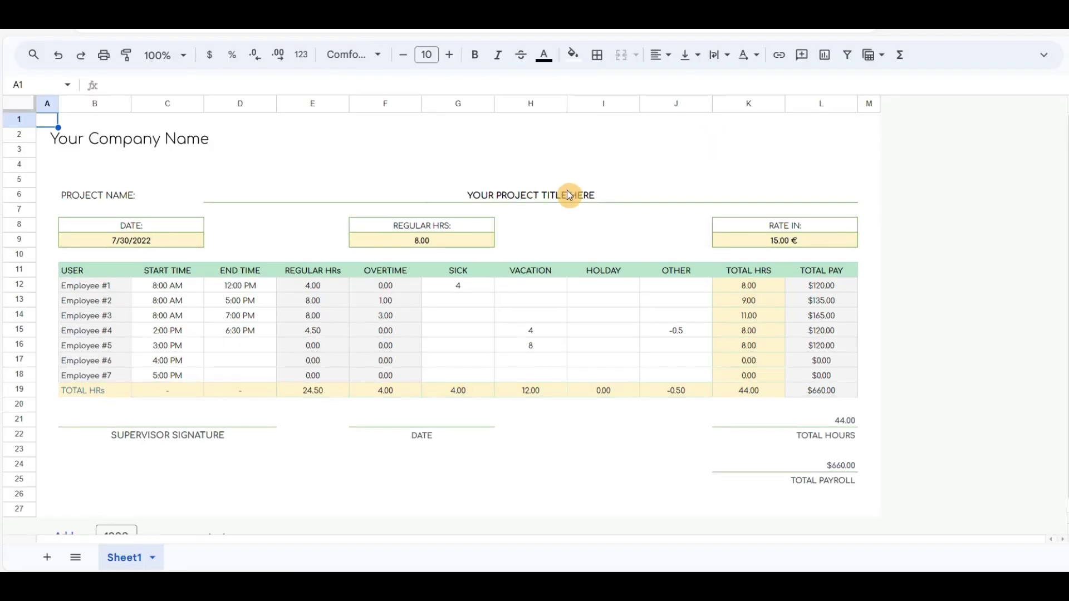
Step: Rename the generated timesheet copy to 'acme Timesheet'
left_click(1044, 54)
left_click_drag(93, 50, 46, 50)
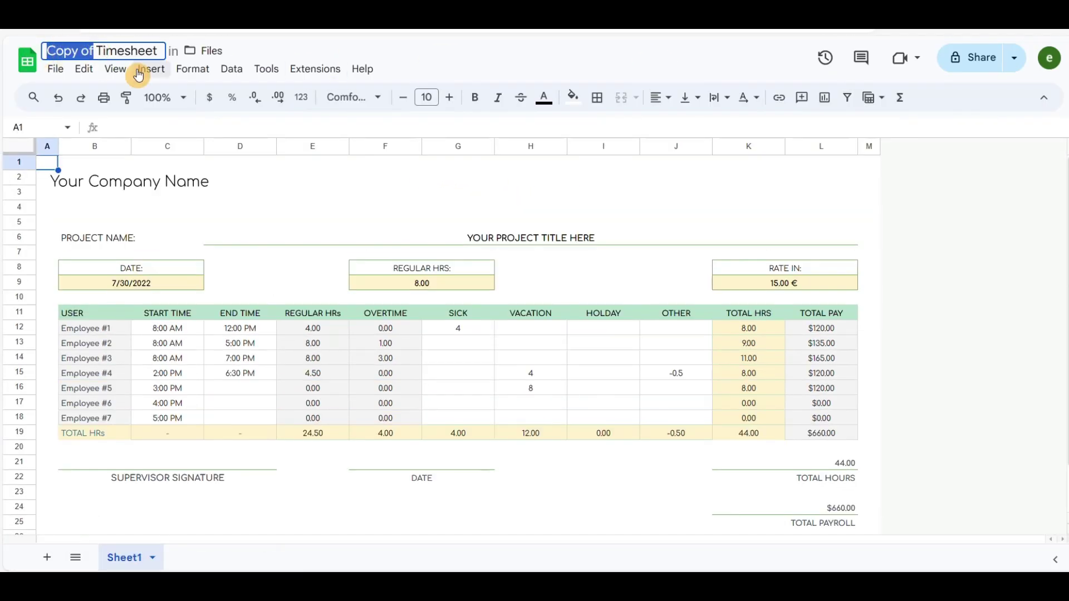
type("acme")
key("Return")
left_click(457, 178)
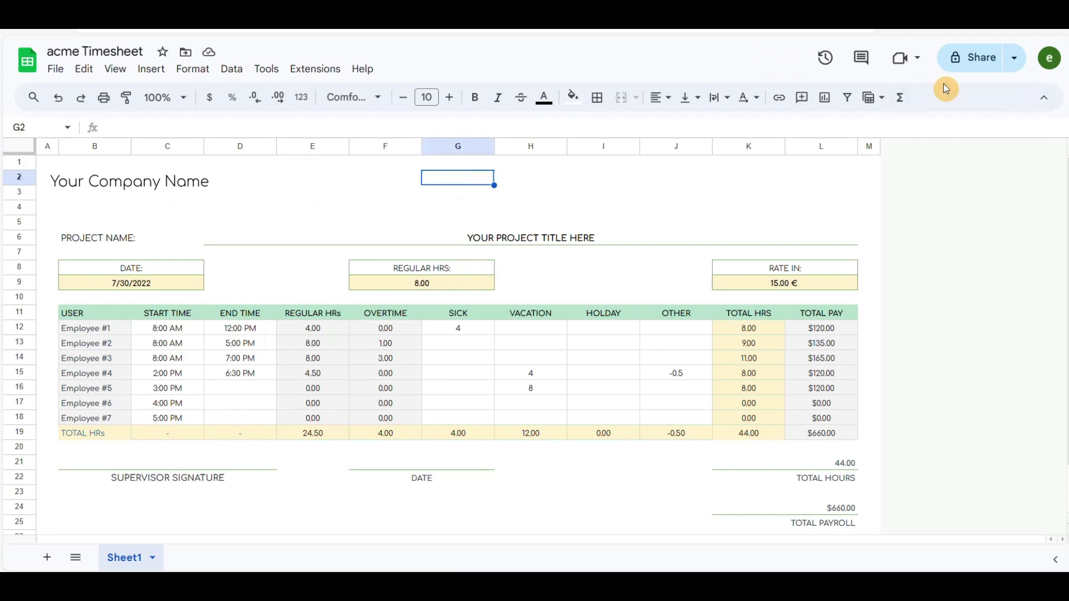
left_click(1044, 98)
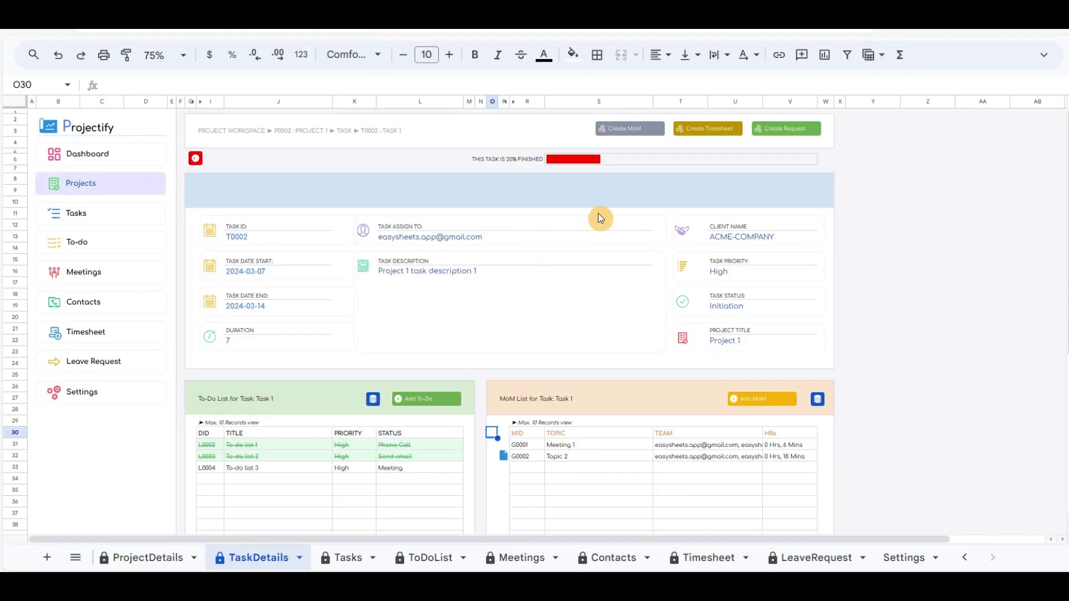
Step: Start a timesheet entry with the template link, the current user and notes 'Timesheet P1 Task 1'
scroll(544, 312, "down", 5)
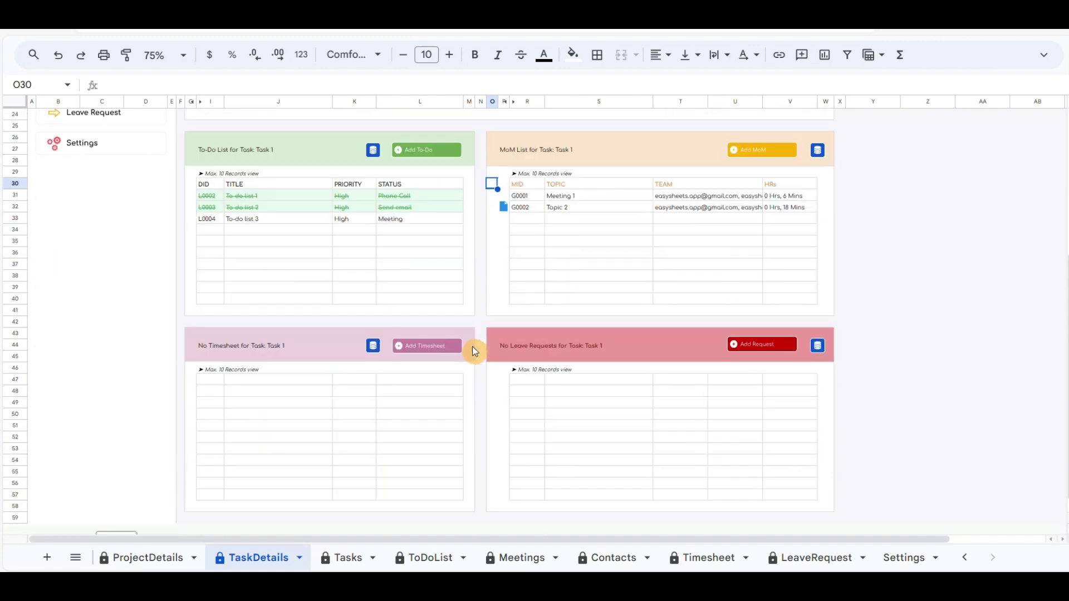
left_click(433, 349)
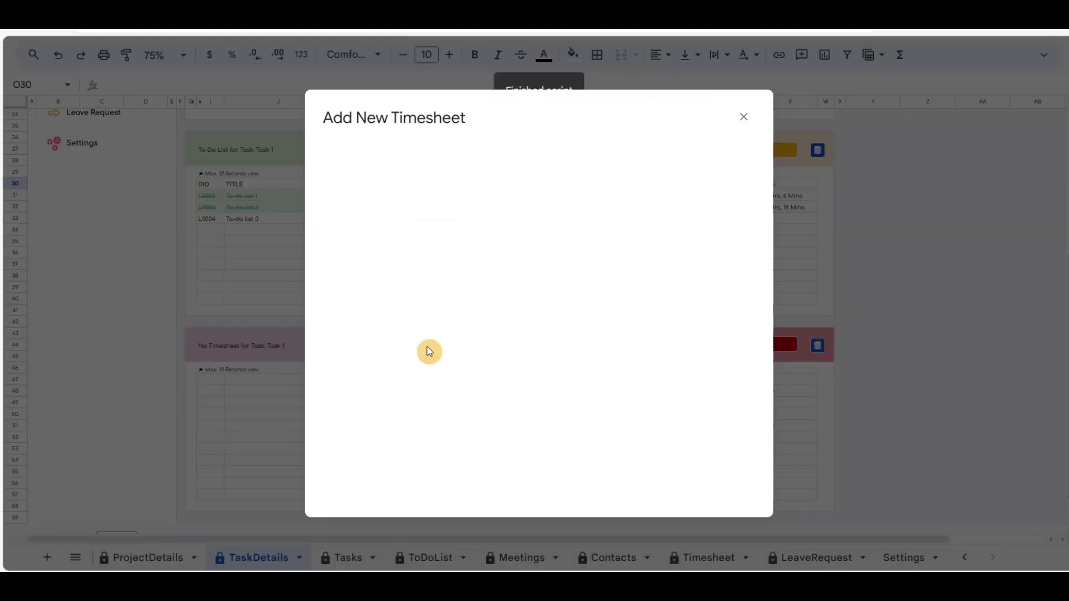
left_click(423, 162)
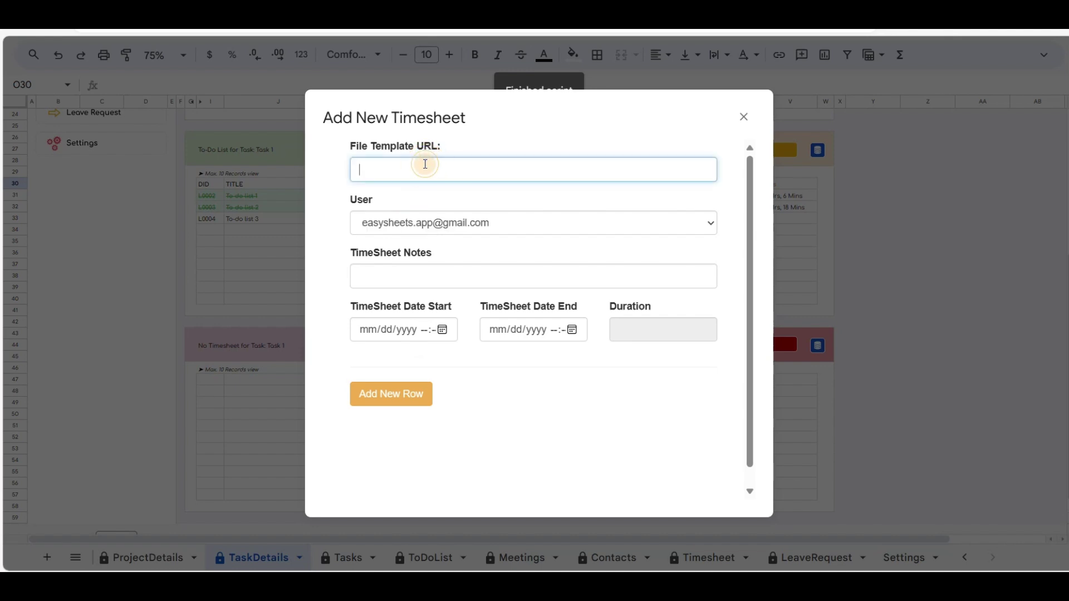
key("ctrl+v")
left_click(447, 222)
left_click(413, 277)
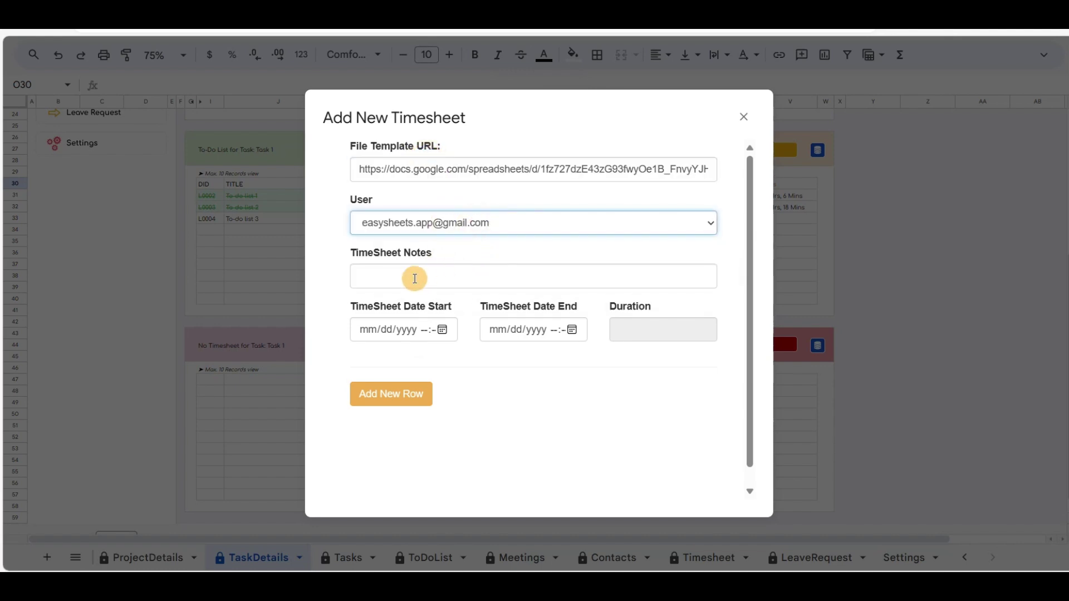
left_click(415, 276)
type("Timesh")
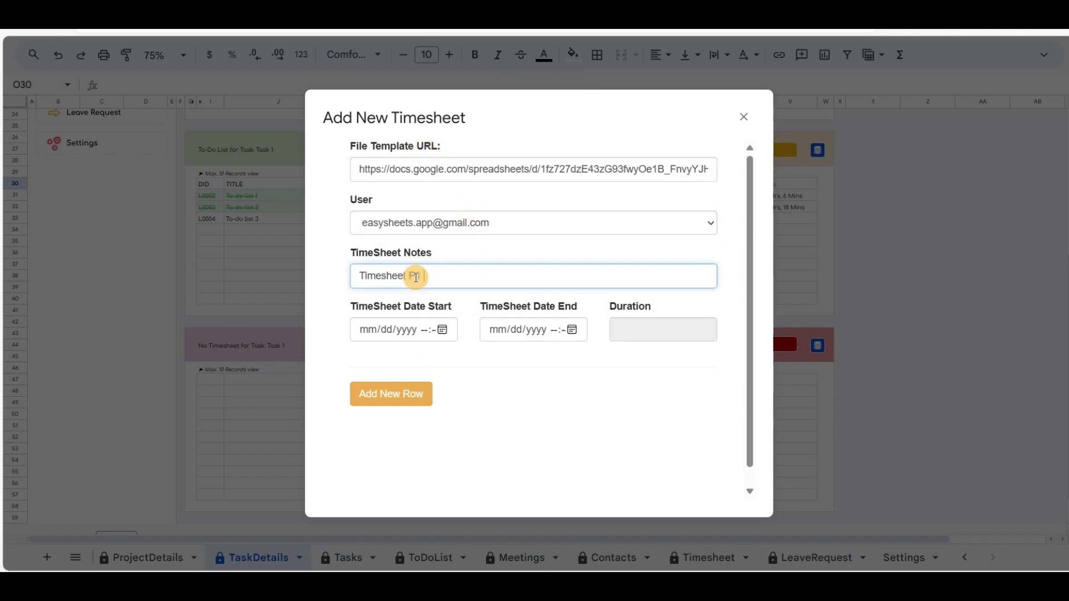
type("eet P1 Task 1")
Step: Set the timesheet period to 7 March, 5:30 PM to 8:00 PM
left_click(442, 330)
left_click(449, 428)
scroll(534, 394, "up", 2)
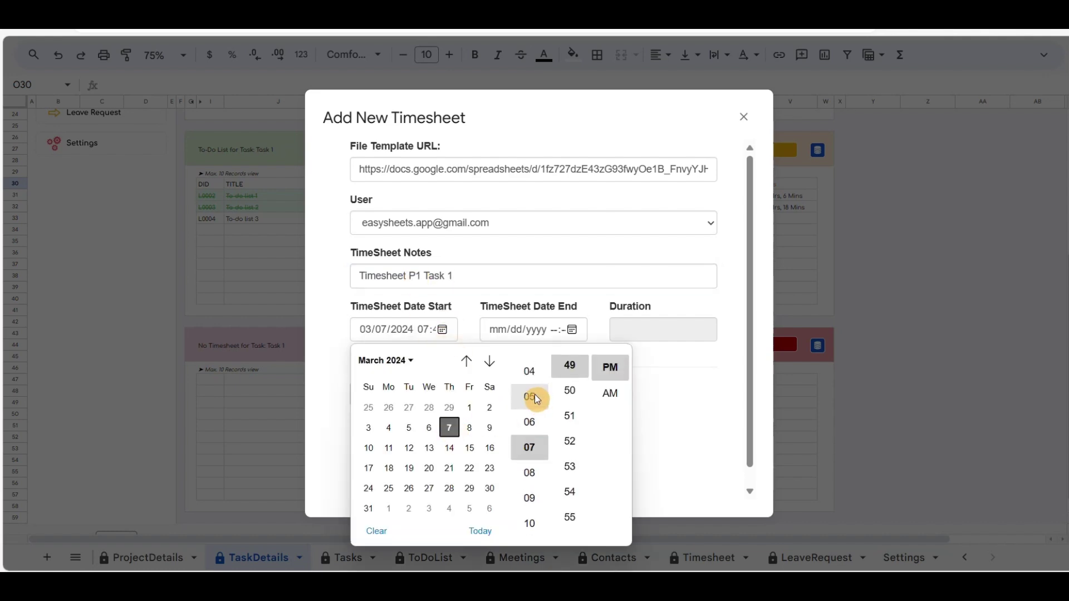
left_click(529, 398)
scroll(577, 379, "up", 2)
scroll(577, 384, "up", 3)
left_click(570, 410)
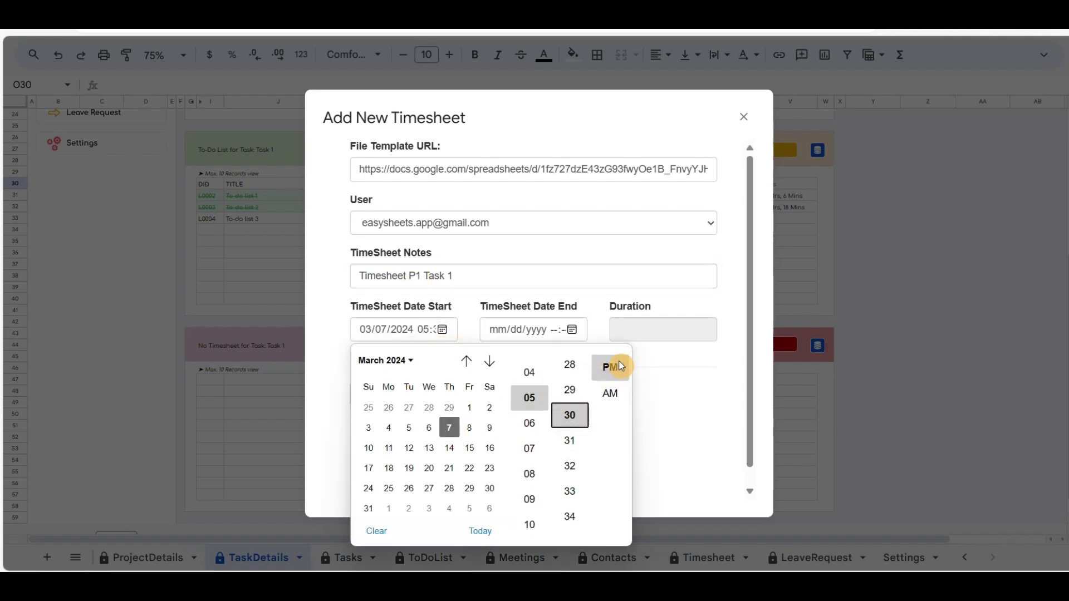
left_click(572, 330)
left_click(663, 368)
left_click(659, 393)
scroll(700, 436, "down", 3)
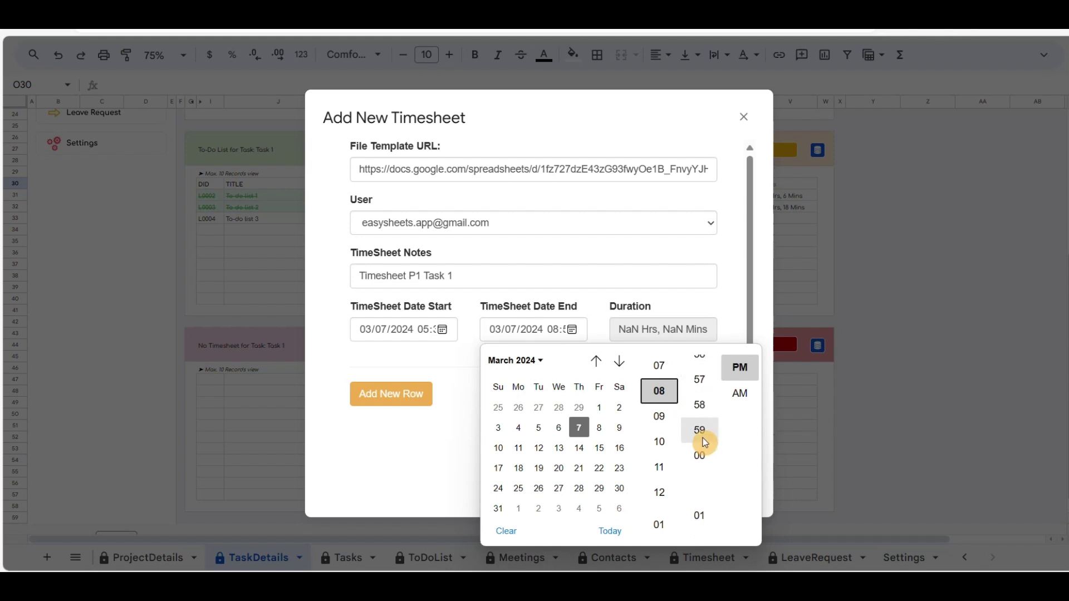
left_click(700, 436)
left_click(596, 361)
left_click(451, 359)
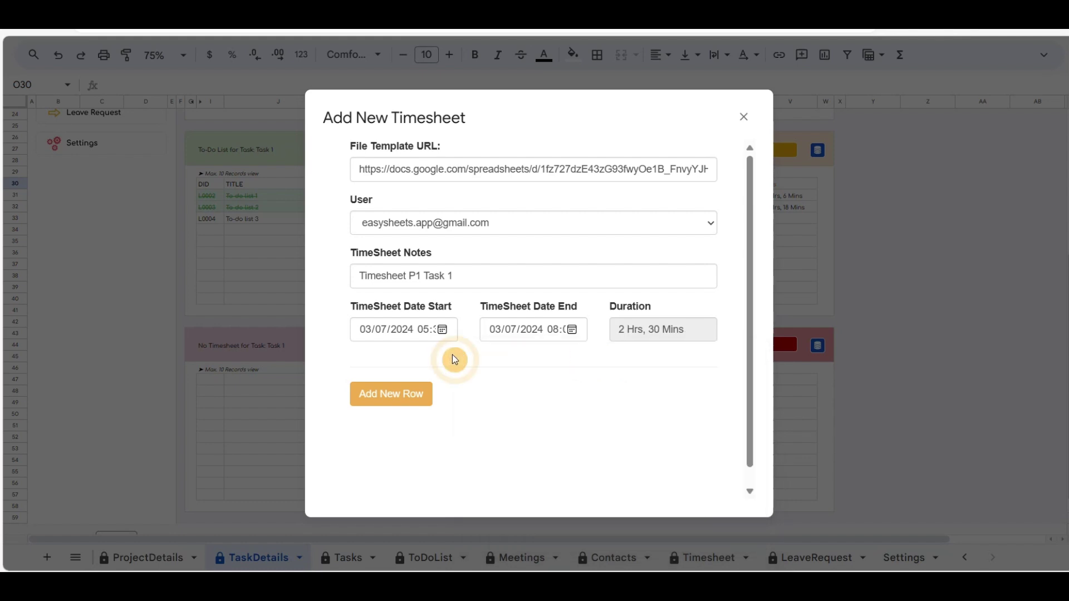
Step: Save the entry as N0001 logging 2 Hrs, 30 Mins, and check its linked file
left_click(404, 399)
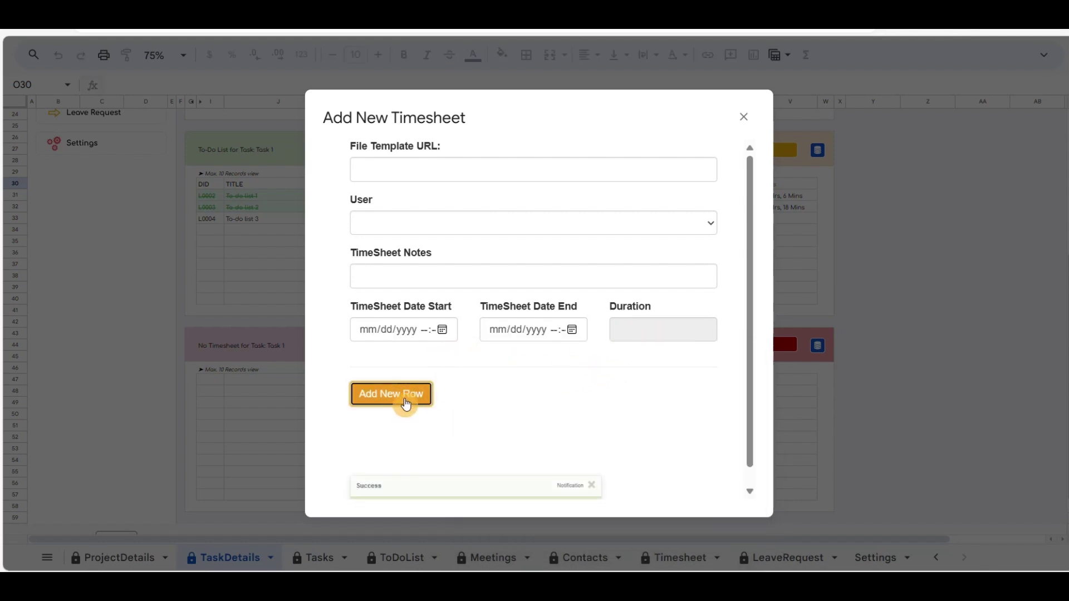
left_click(743, 117)
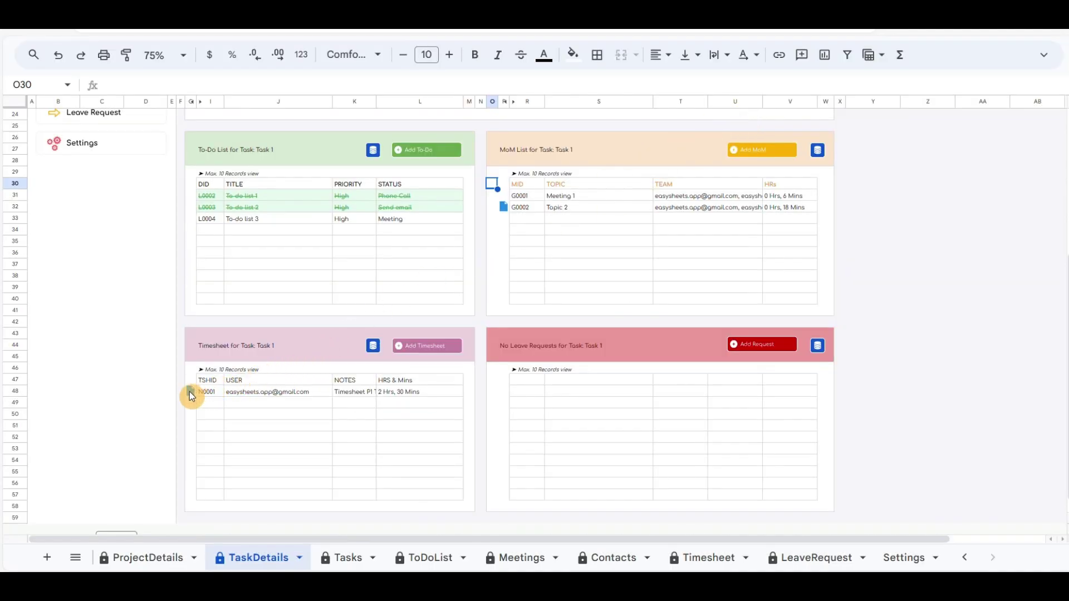
mouse_move(189, 392)
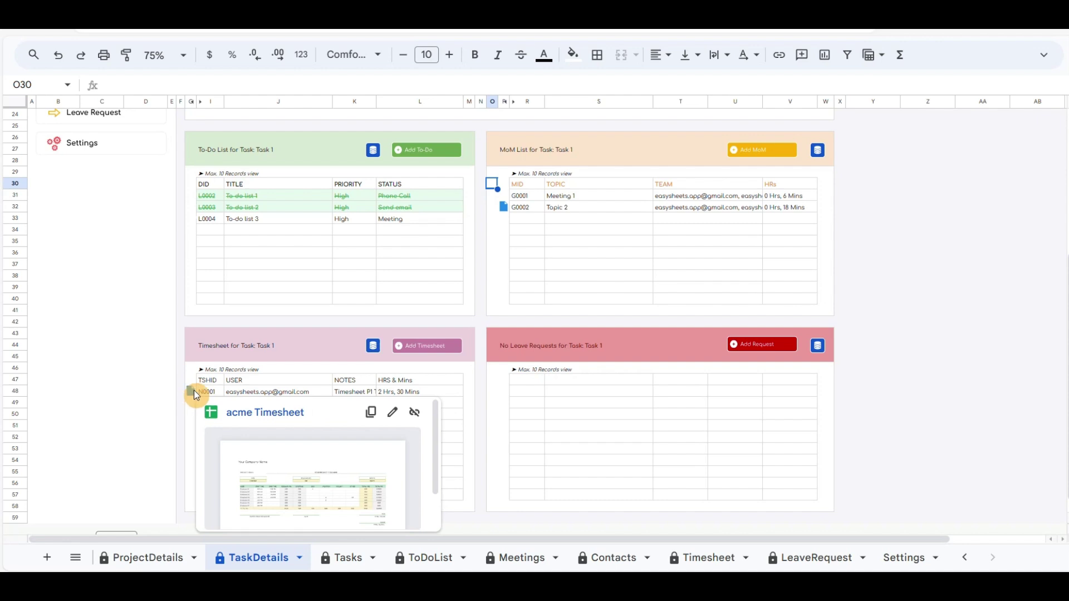
left_click(544, 346)
left_click(631, 350)
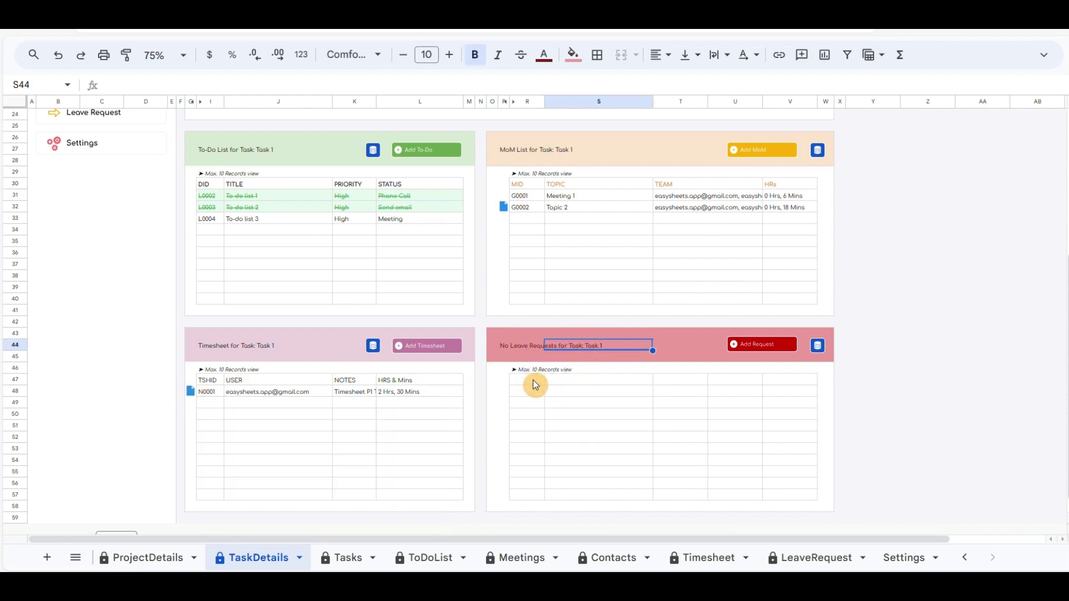
scroll(539, 384, "up", 5)
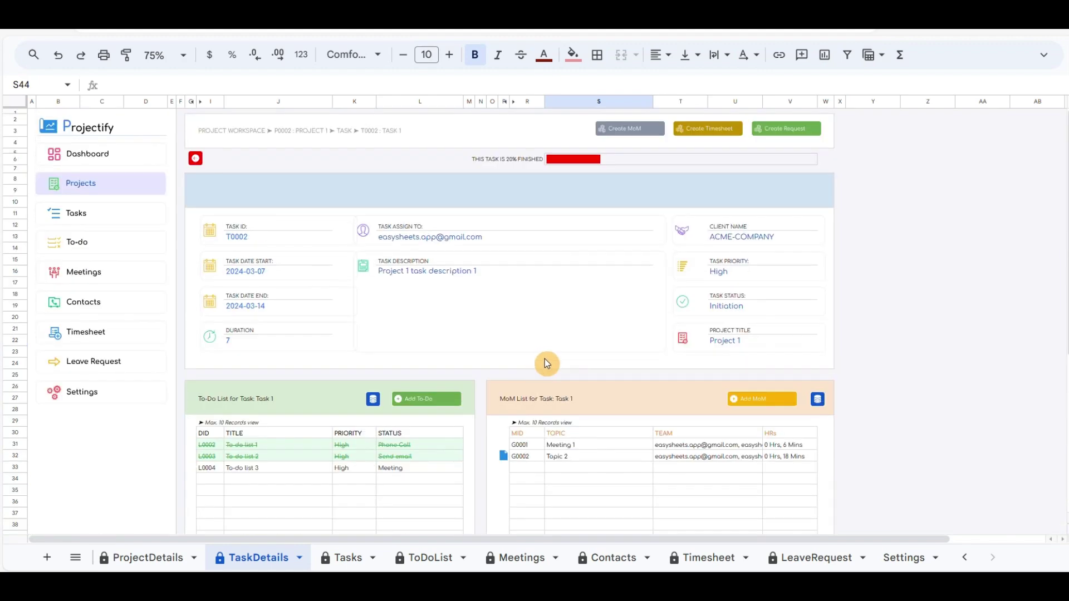
Step: Generate the 'User 1 Leave Request' document and click into its form
left_click(786, 129)
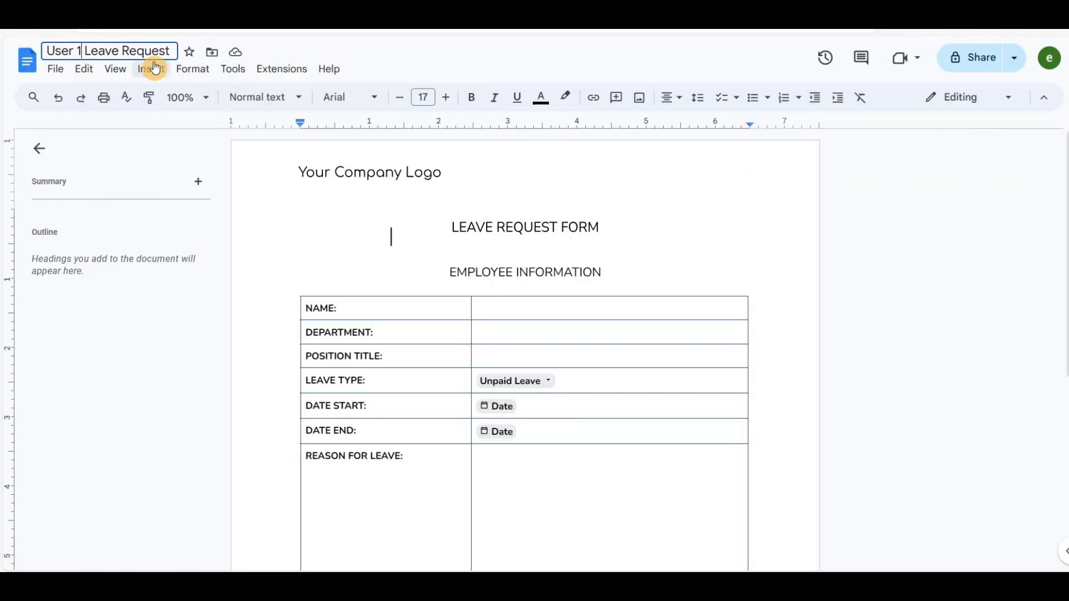
left_click(573, 356)
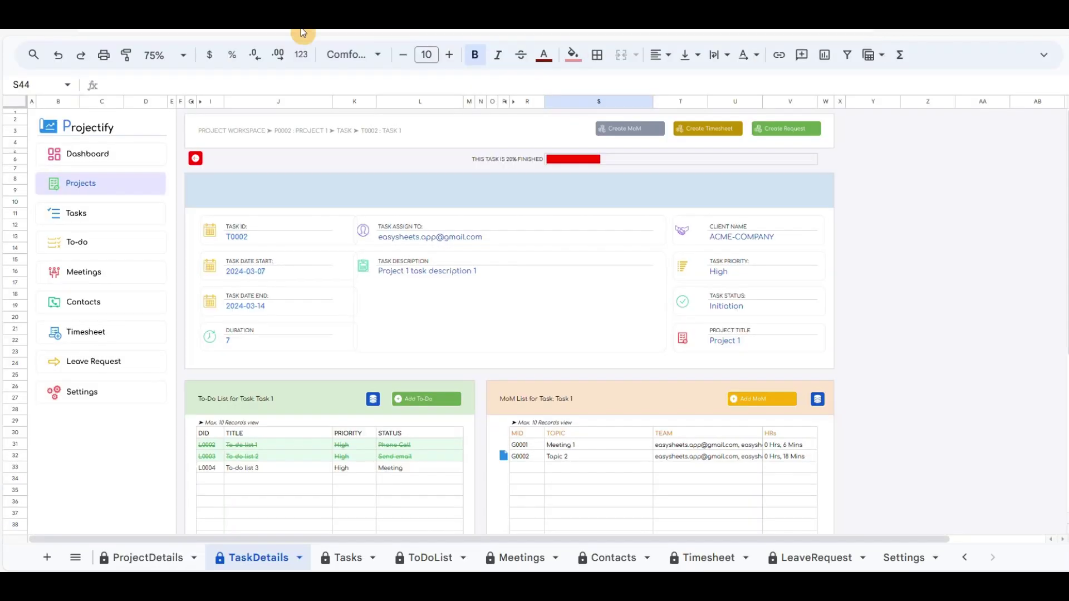
Step: Start a leave request with the leave document link, the current user and Annual Leave type
scroll(566, 253, "down", 5)
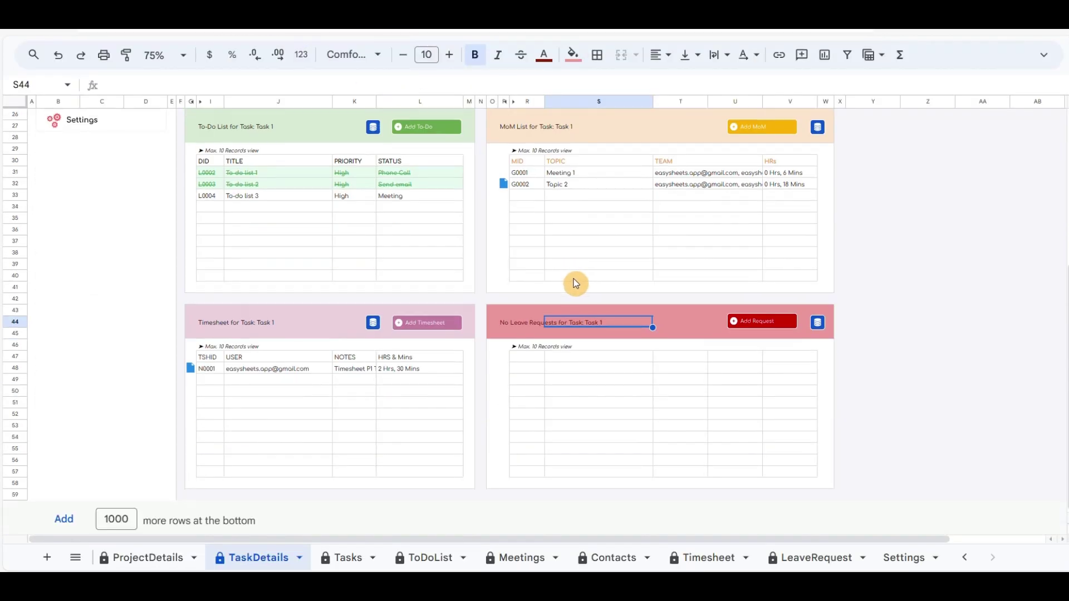
left_click(769, 326)
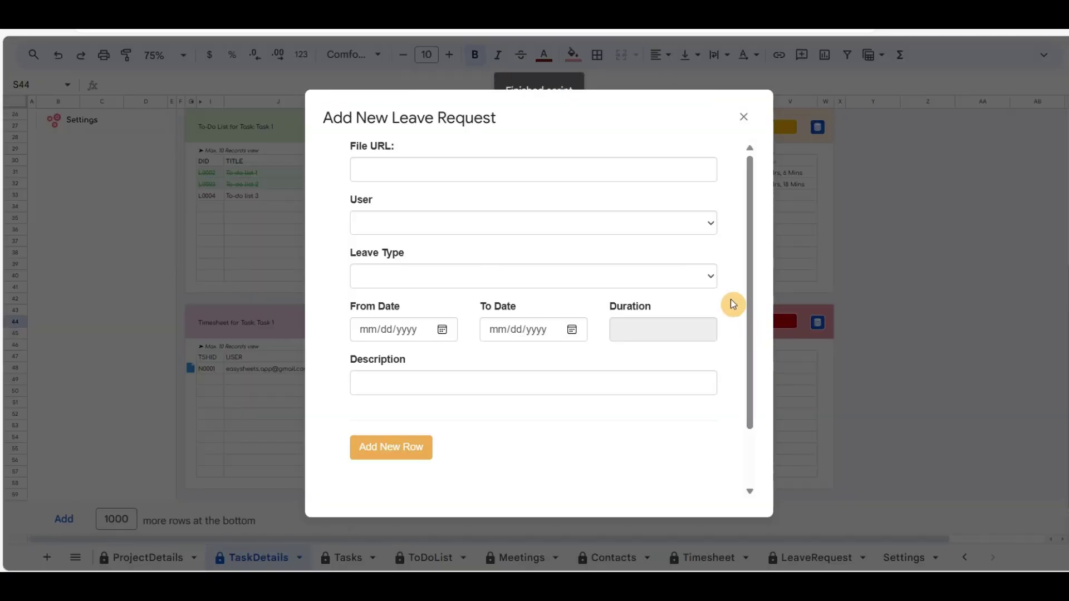
left_click(462, 170)
key("ctrl+v")
left_click(474, 223)
left_click(468, 229)
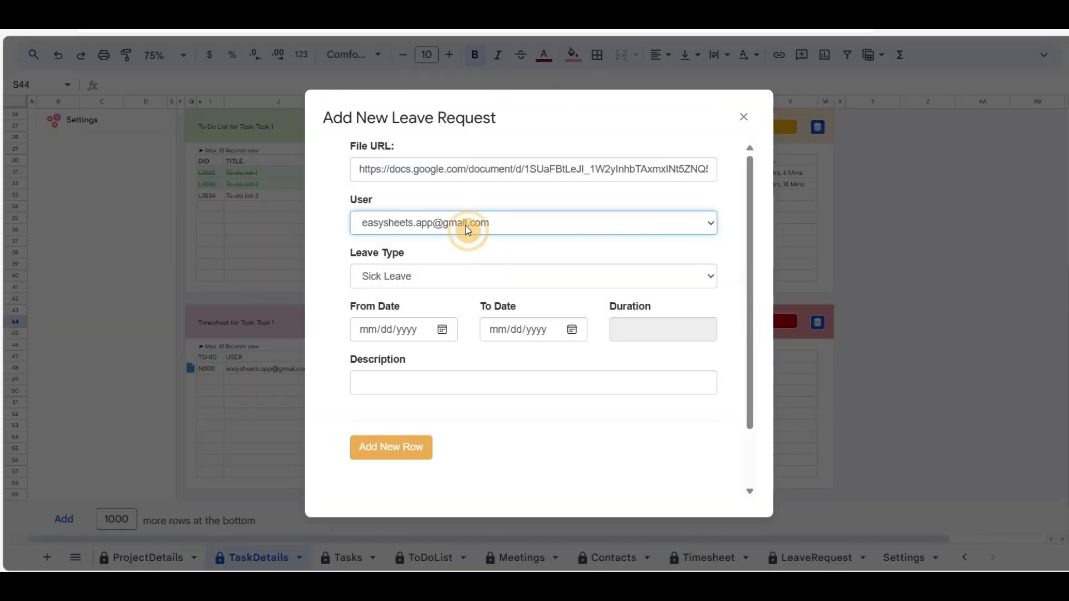
scroll(453, 223, "down", 1)
left_click(453, 222)
left_click(437, 258)
Step: Set the leave from 12 to 15 March with a 3-day annual leave description and save it
left_click(442, 276)
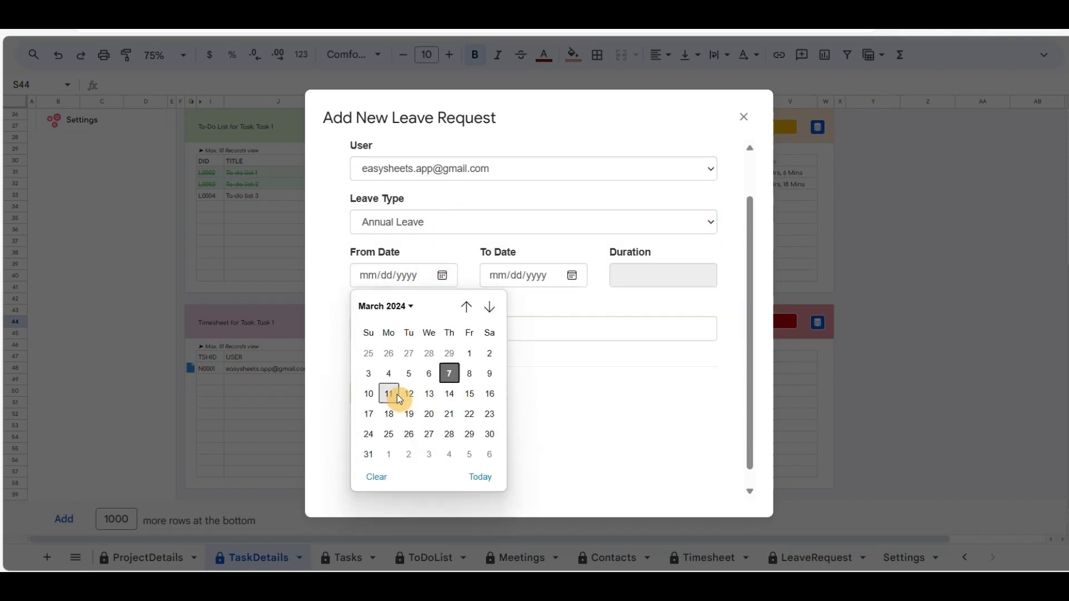
left_click(411, 395)
left_click(572, 276)
left_click(594, 395)
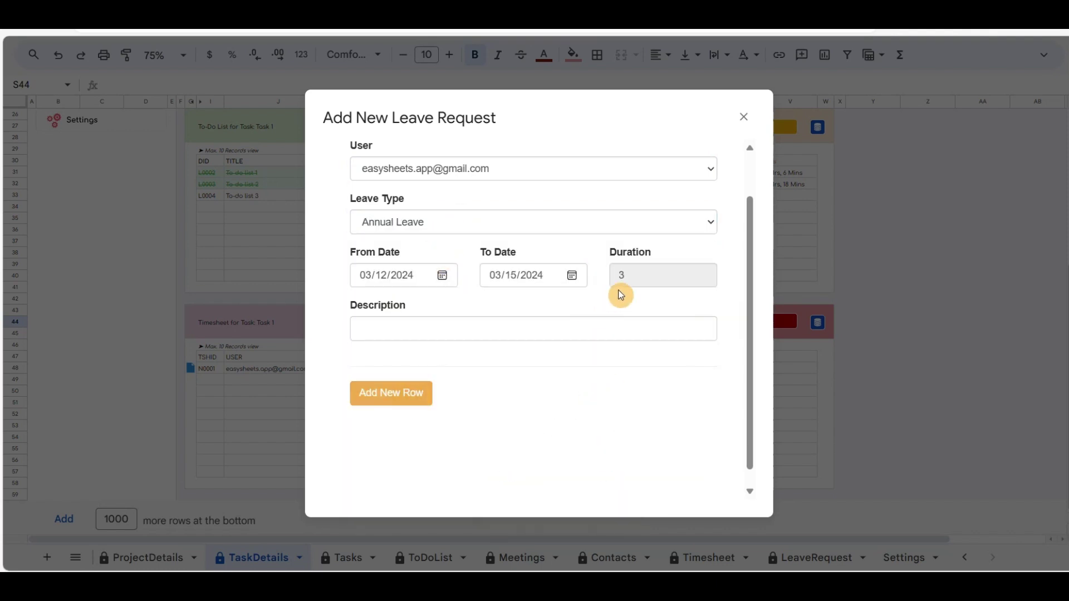
left_click(523, 328)
type("3 days annual leave request.")
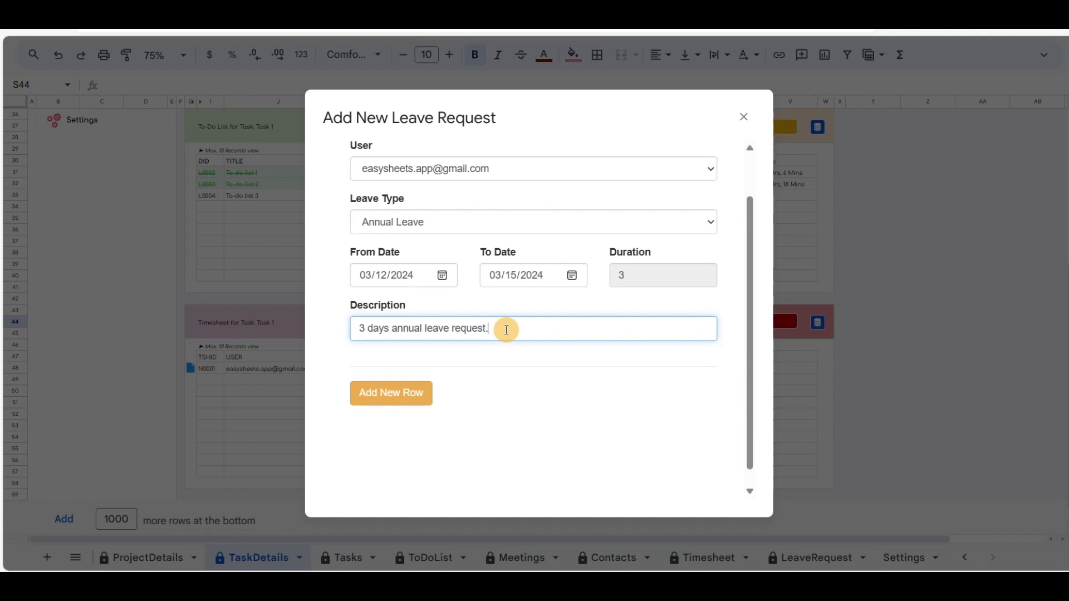
left_click_drag(506, 330, 425, 330)
type("lea")
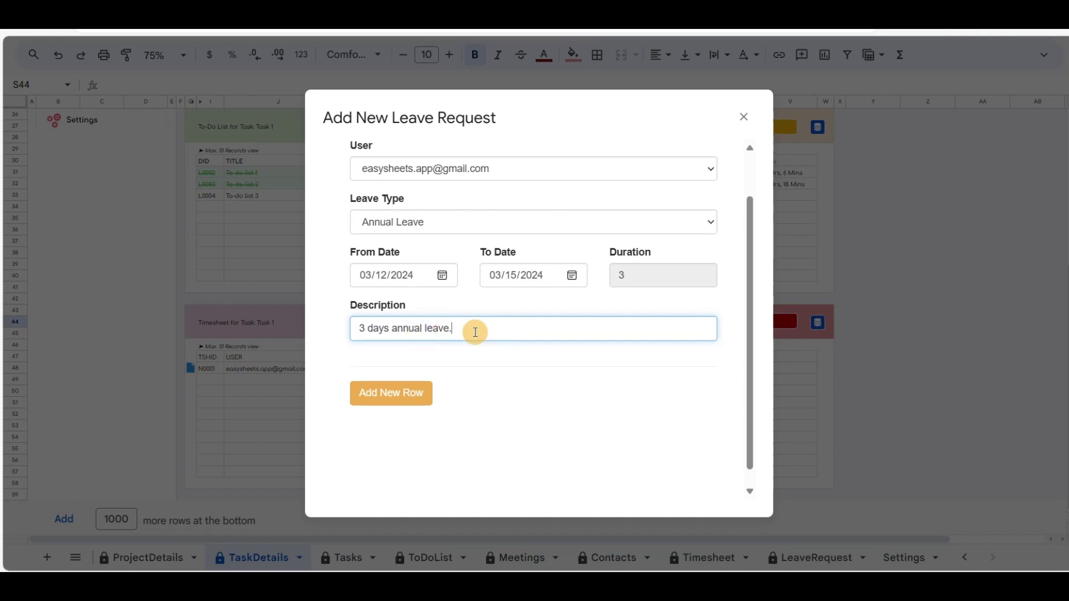
left_click(390, 395)
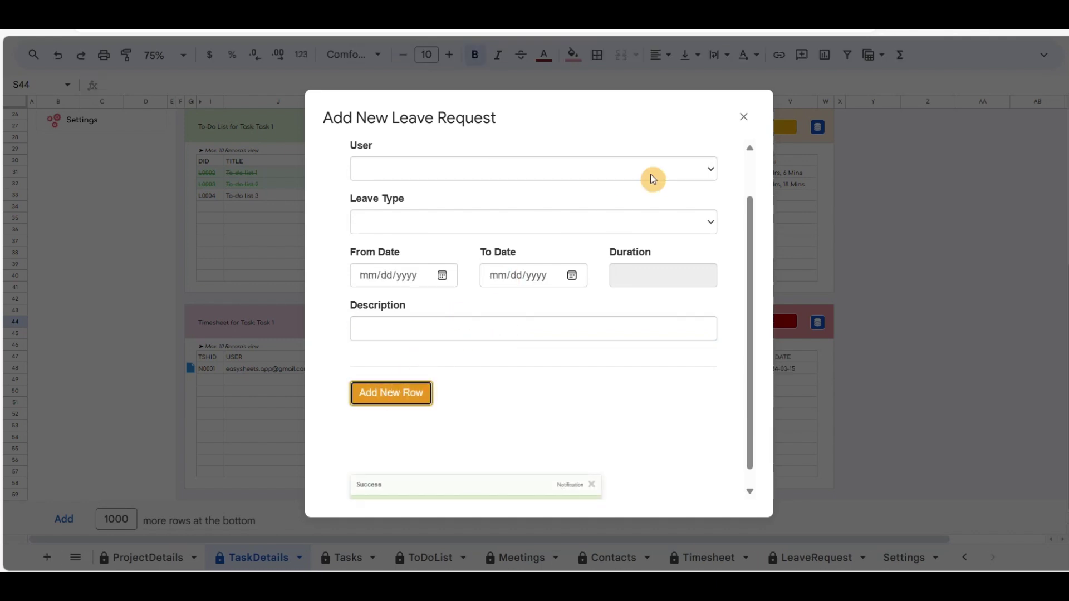
left_click(745, 118)
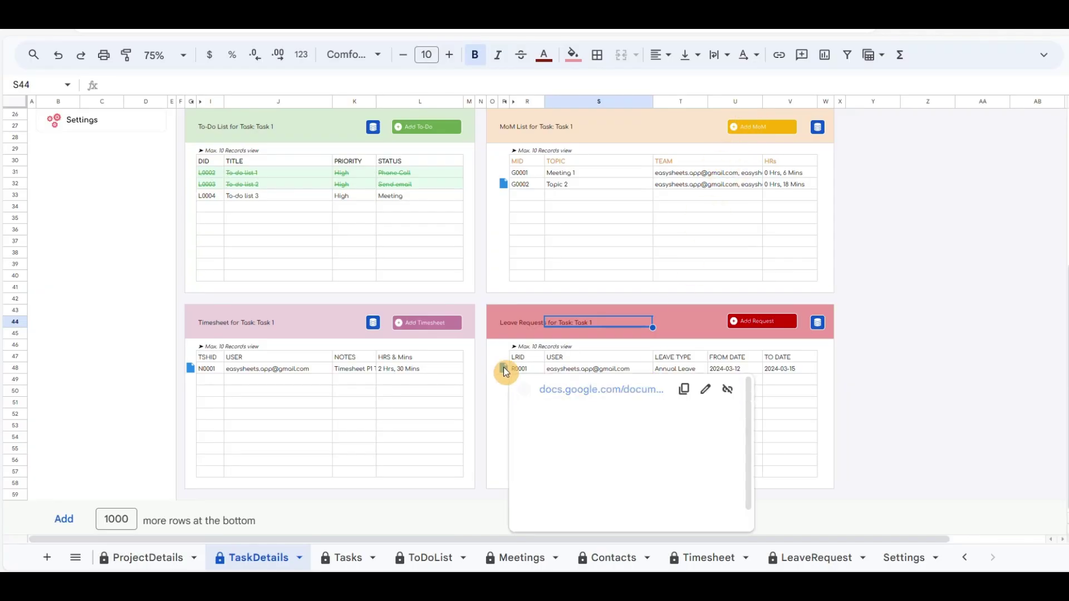
Step: Check the new leave request's link, then navigate back through ProjectDetails to the Projects list
left_click(749, 370)
scroll(539, 410, "up", 5)
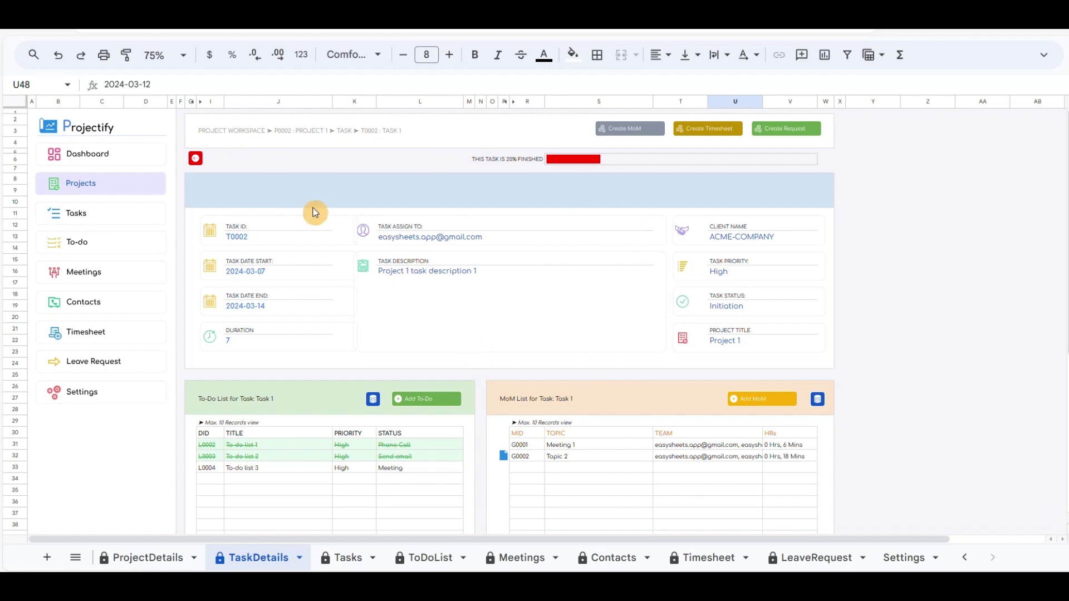
left_click(196, 160)
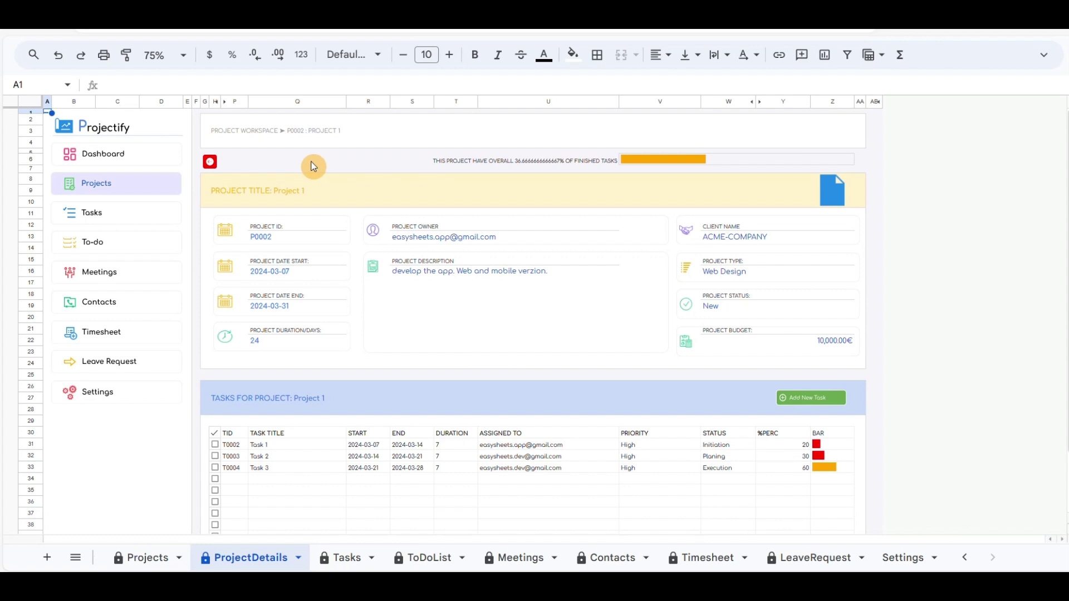
left_click(209, 164)
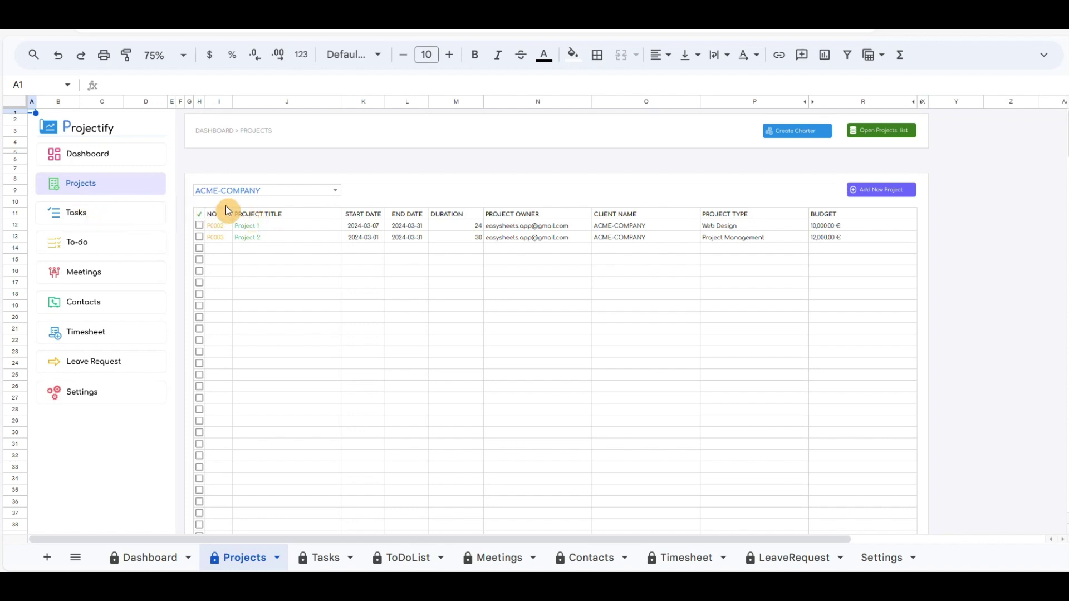
Step: In the Tasks view choose Project-1, P0002 and task T0002, then open the TaskDB list
left_click(70, 217)
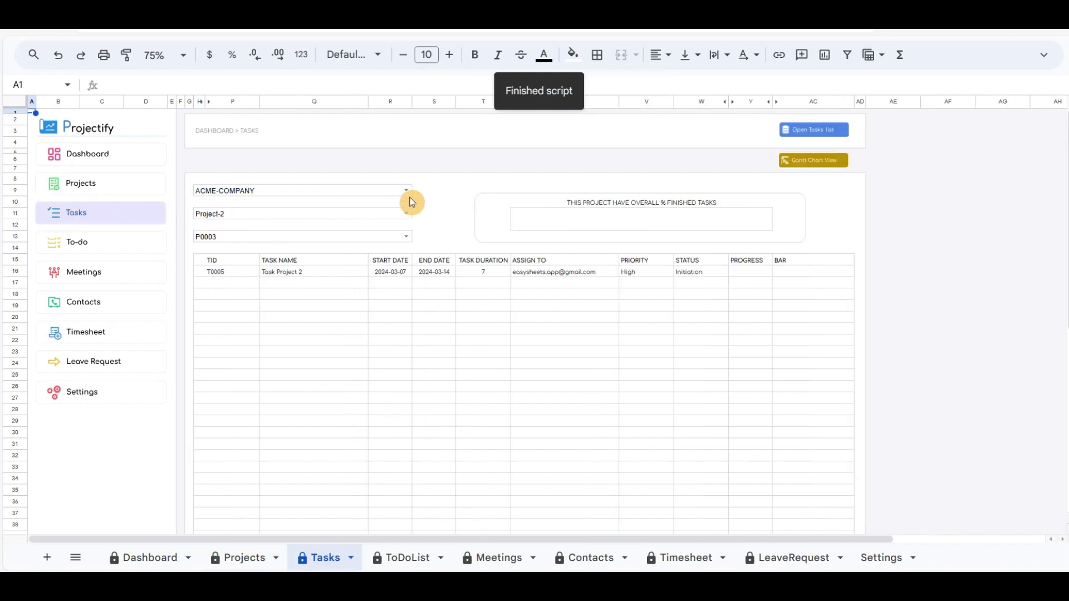
left_click(408, 217)
left_click(256, 231)
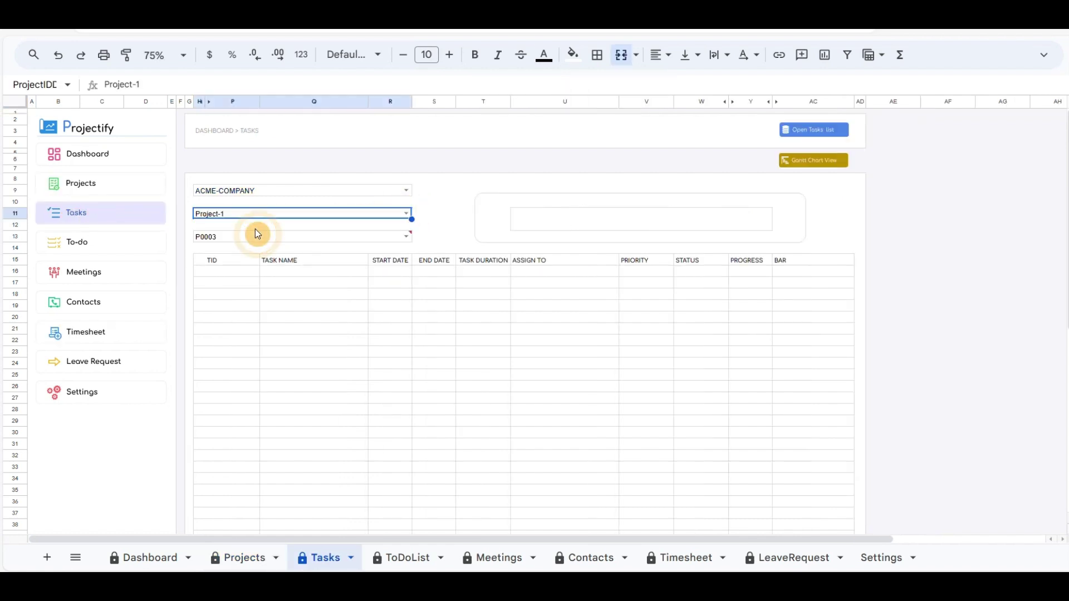
left_click(404, 243)
left_click(239, 250)
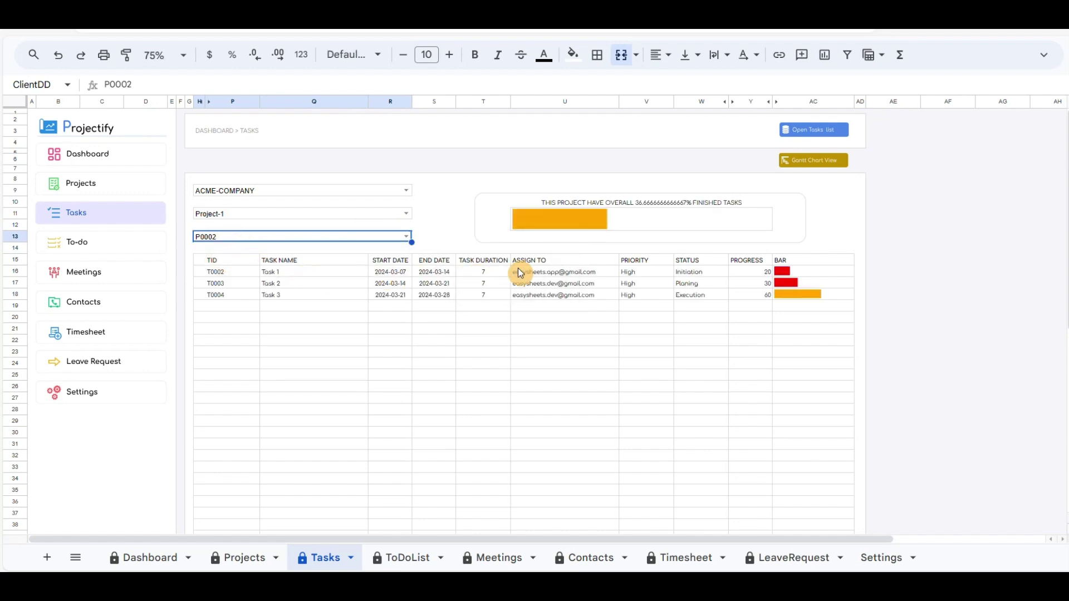
left_click(229, 272)
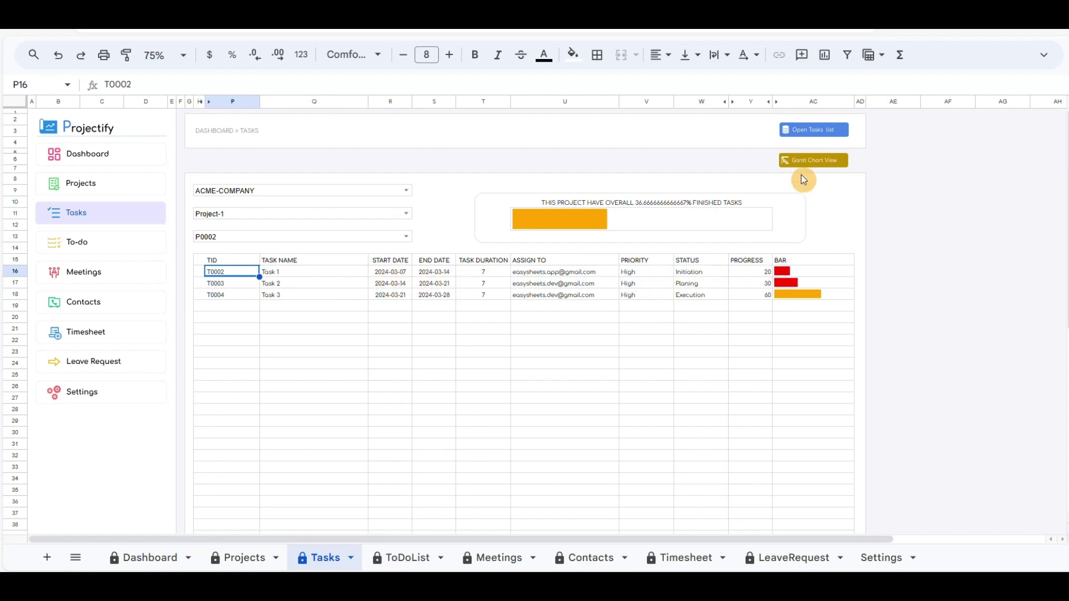
left_click(817, 128)
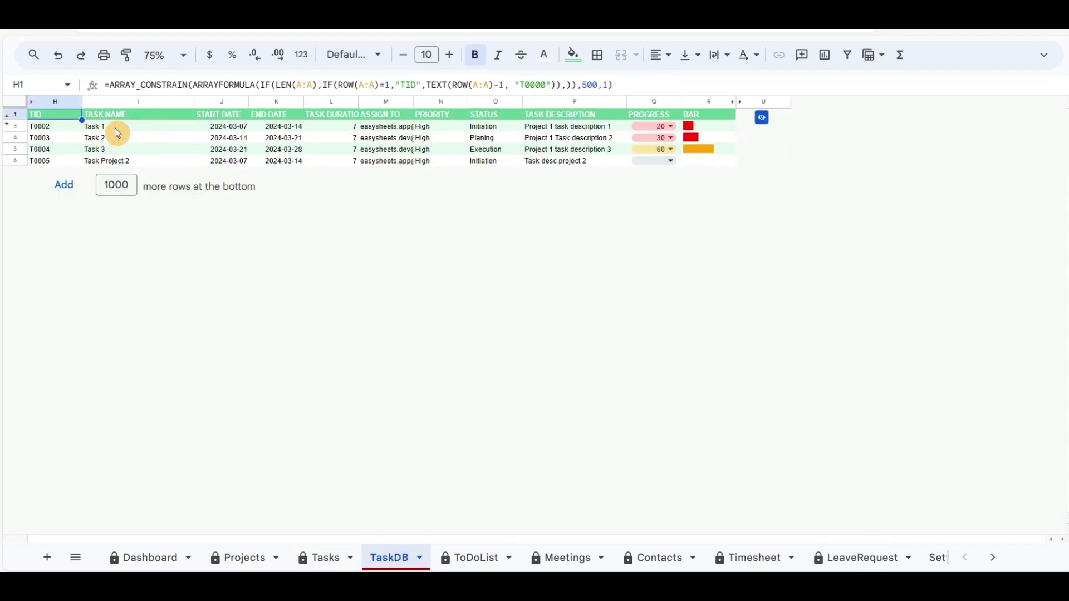
Step: Set Task 1's progress to 100, lifting Project 1 to 63.33%, then go to the To-do sheet
left_click(671, 126)
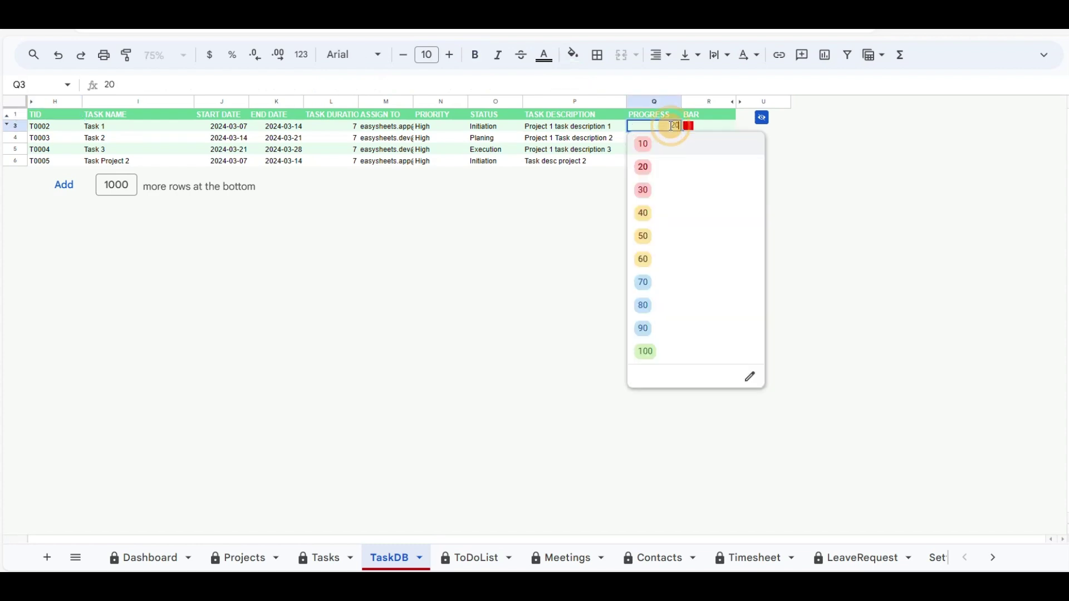
left_click(654, 355)
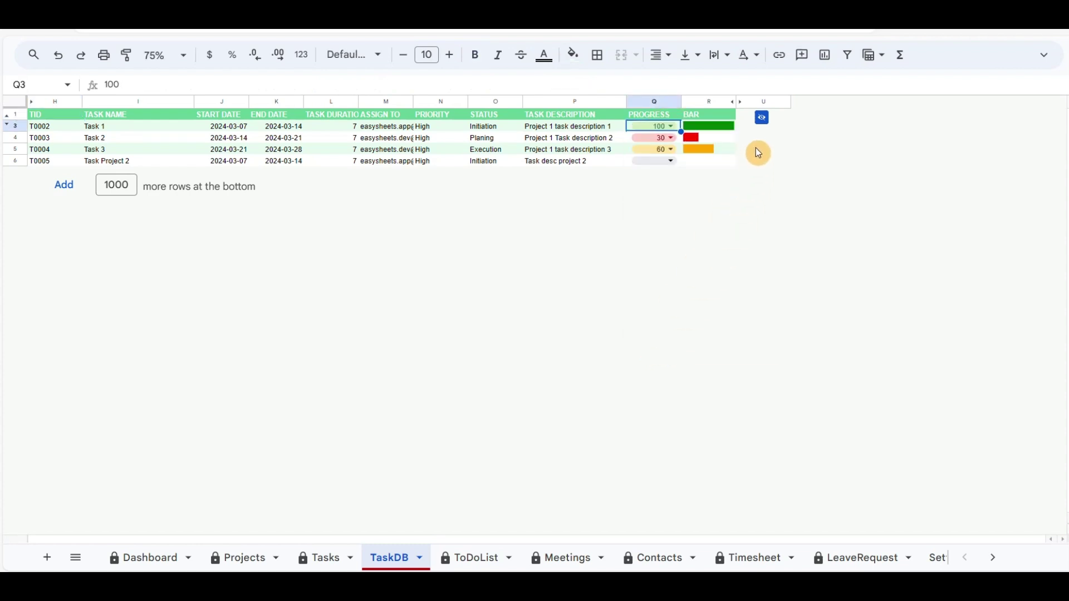
left_click(765, 120)
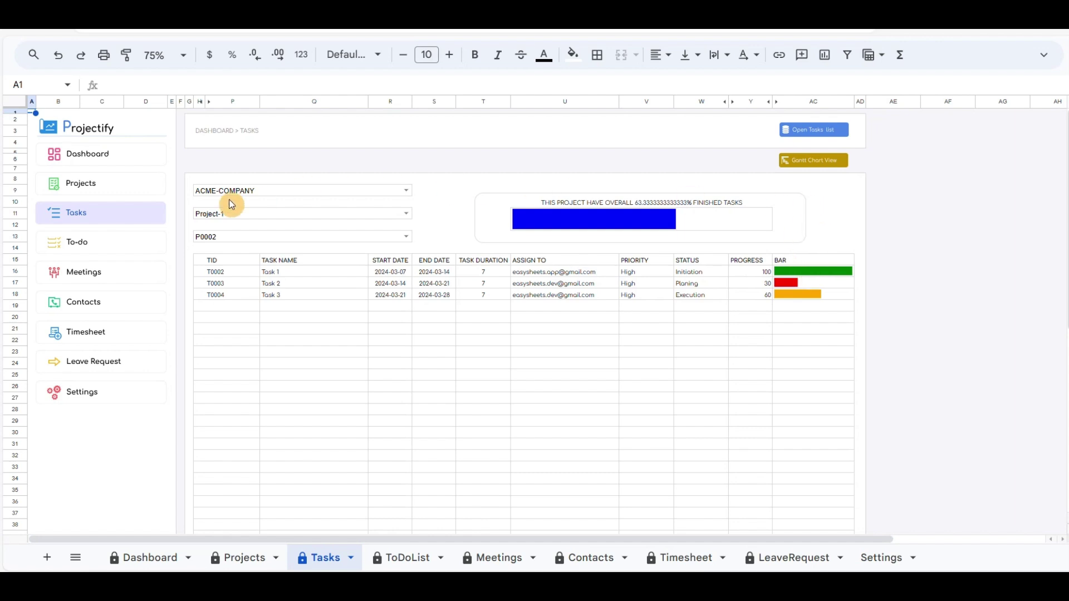
left_click(99, 246)
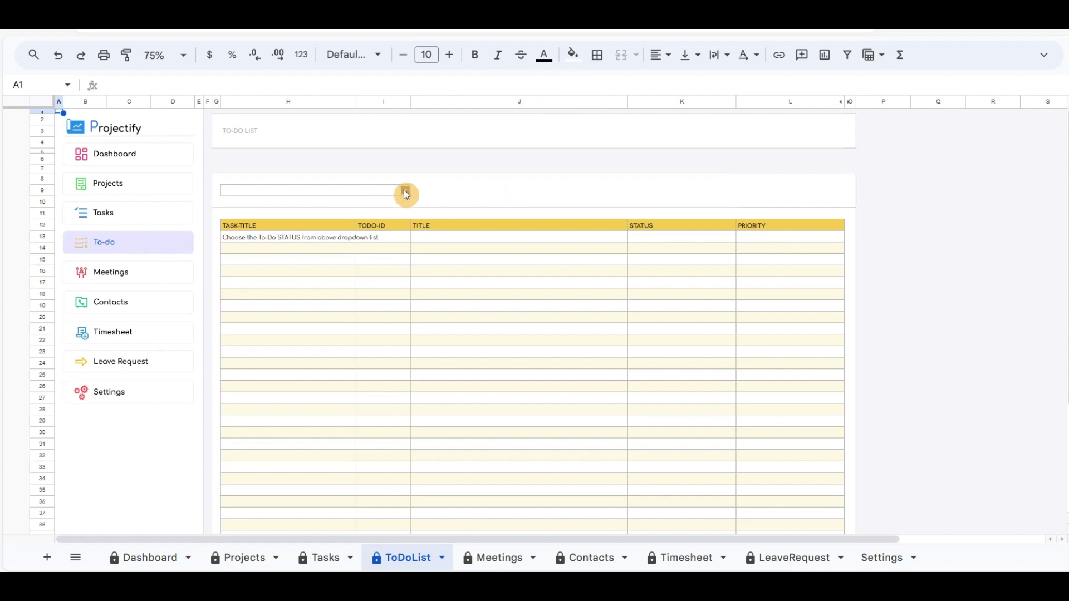
Step: Filter the to-do list to Phone-Call, then Send-email, and finally Meeting
left_click(405, 190)
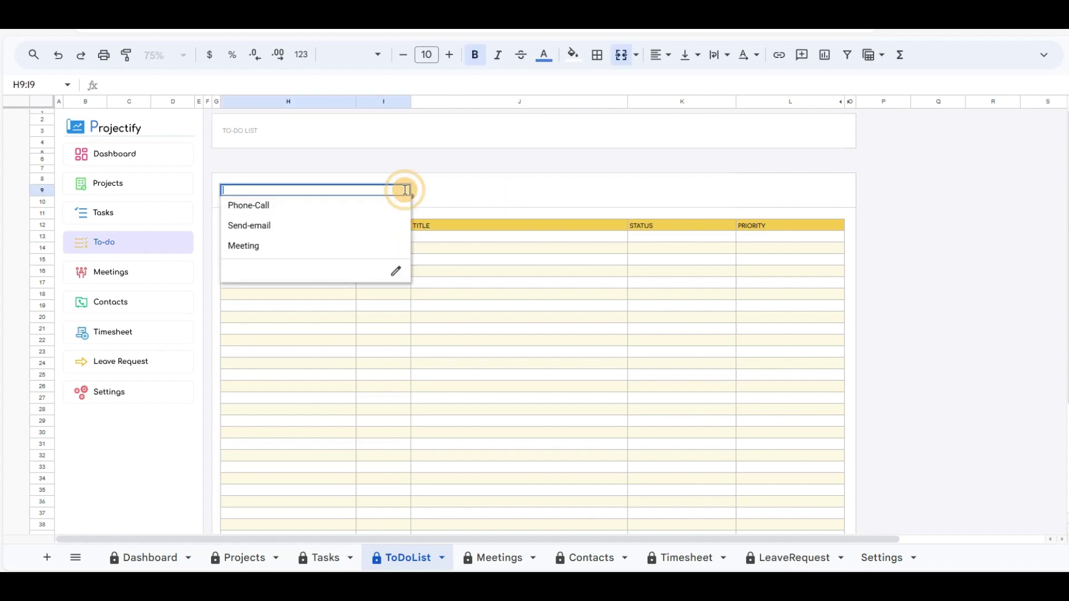
left_click(259, 207)
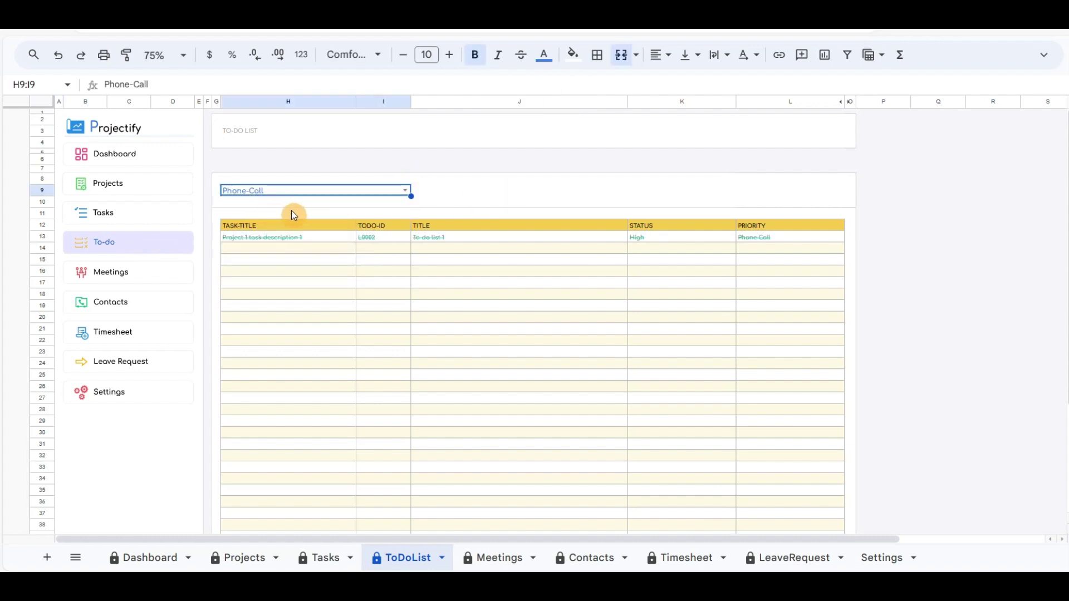
left_click(405, 191)
left_click(251, 228)
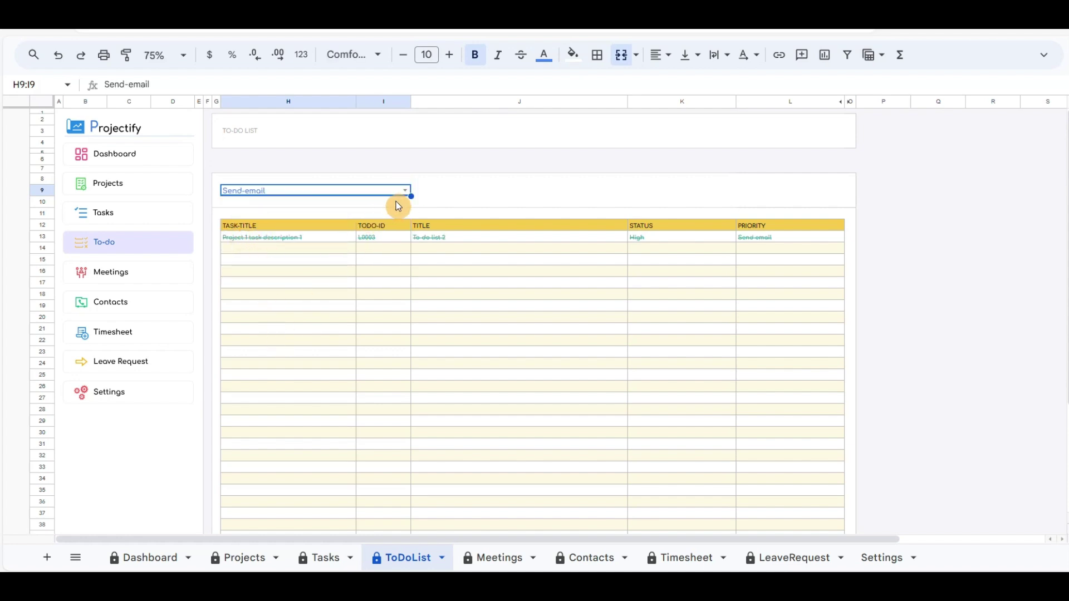
left_click(405, 191)
left_click(261, 245)
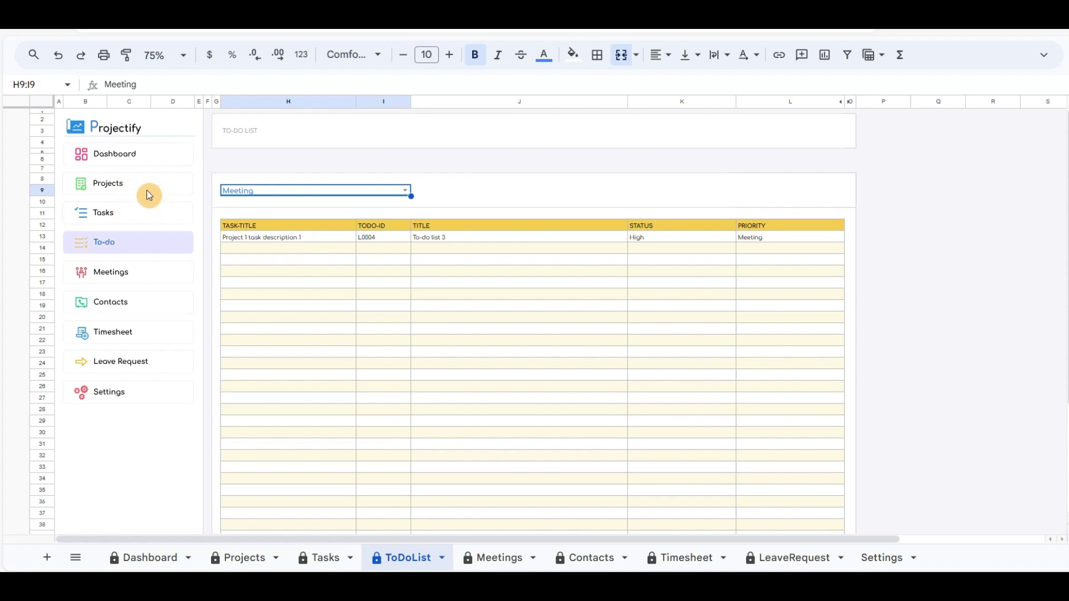
Step: Show ACME-COMPANY's meetings G0001 and G0002 on the Meetings sheet
left_click(123, 273)
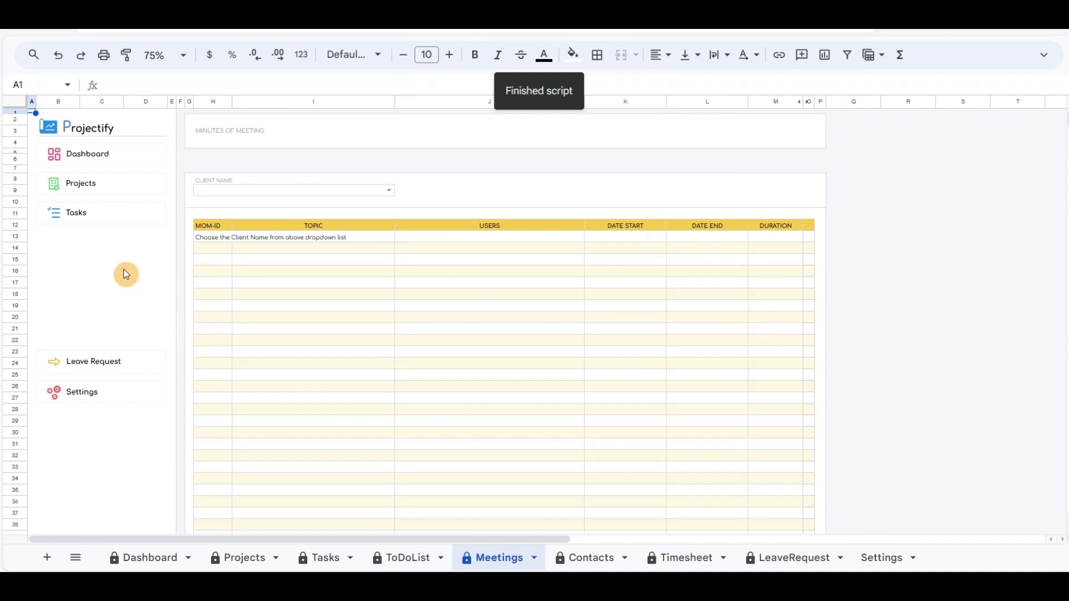
left_click(389, 193)
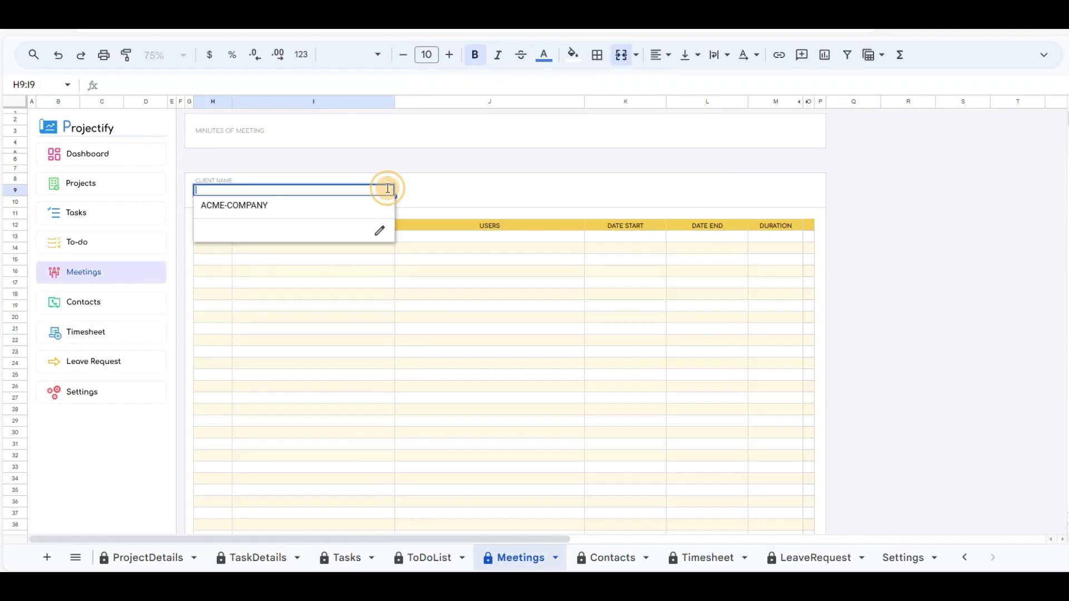
left_click(293, 211)
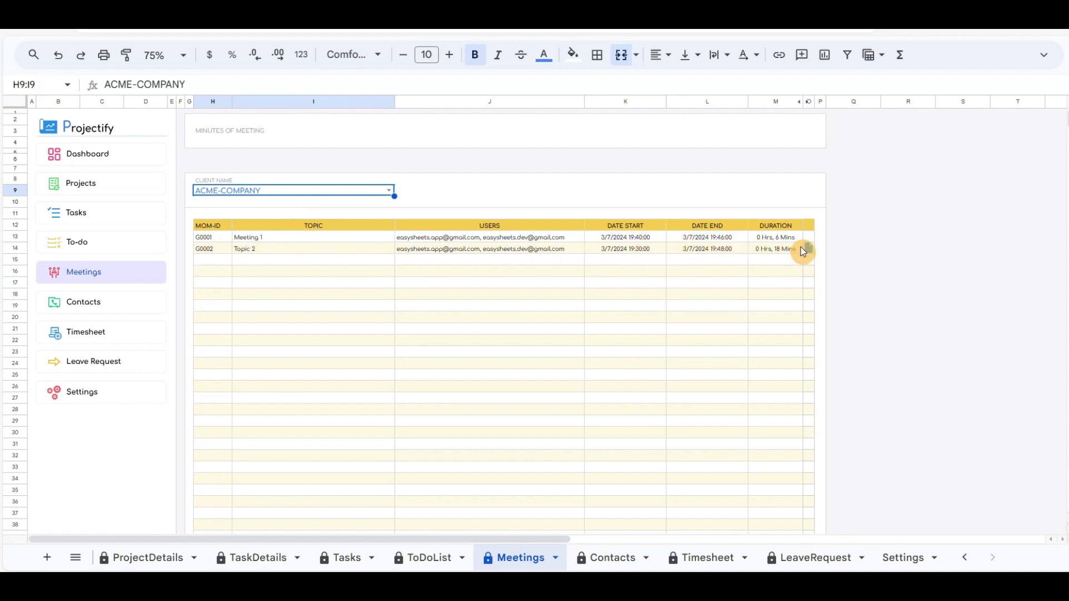
mouse_move(808, 247)
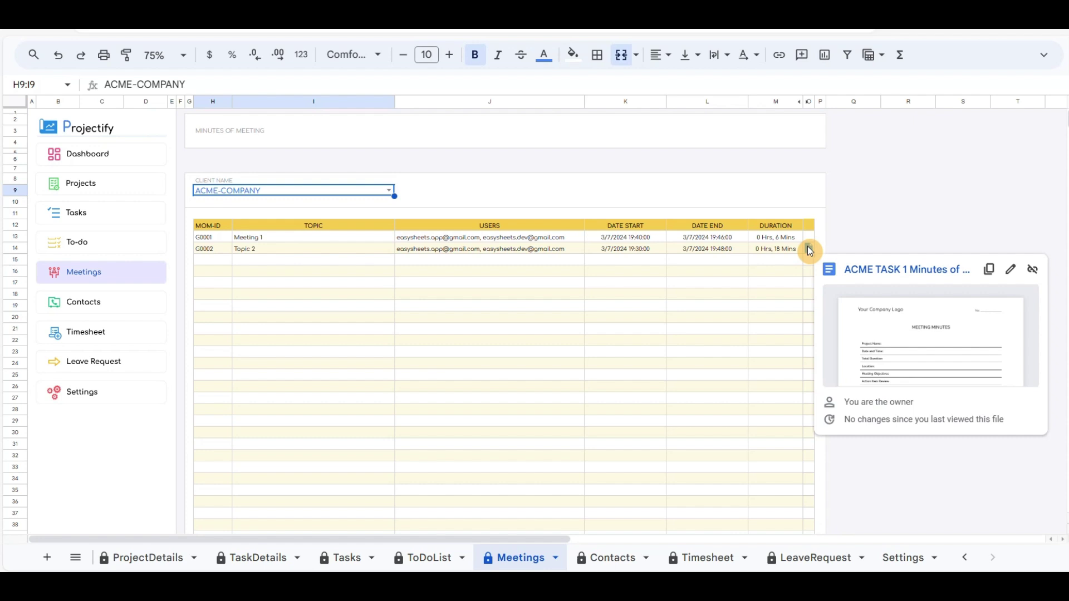
left_click(539, 196)
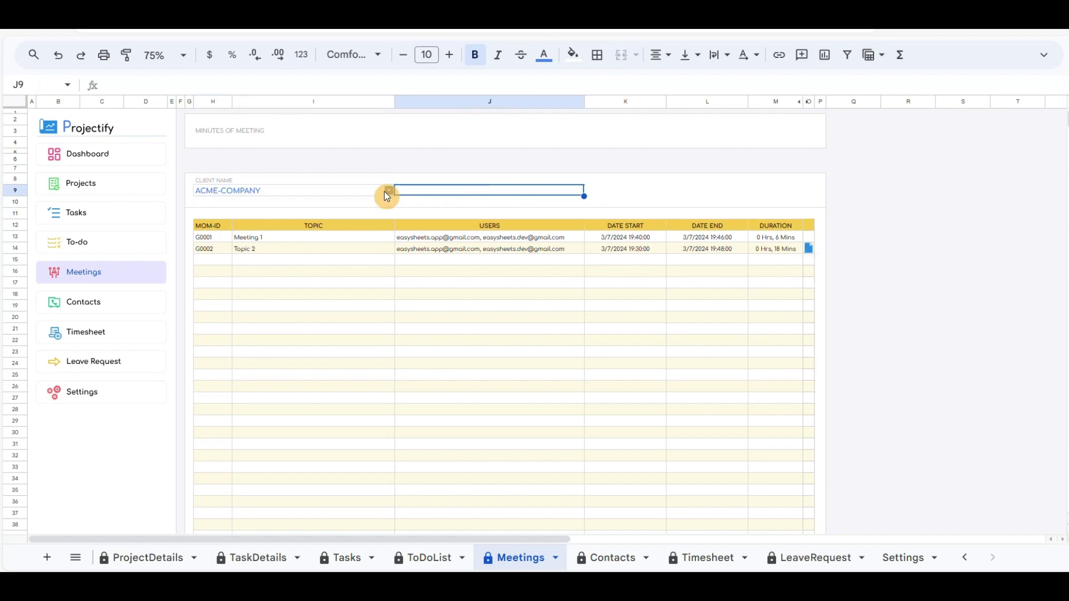
left_click(86, 338)
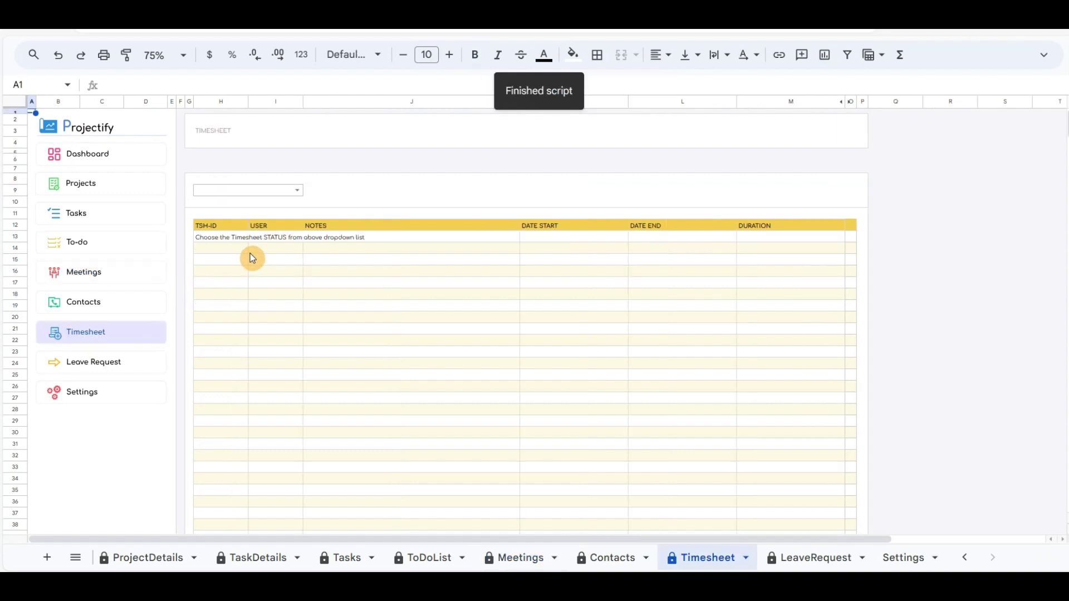
Step: Filter the Timesheet to the first team member, showing entry N0001
left_click(300, 189)
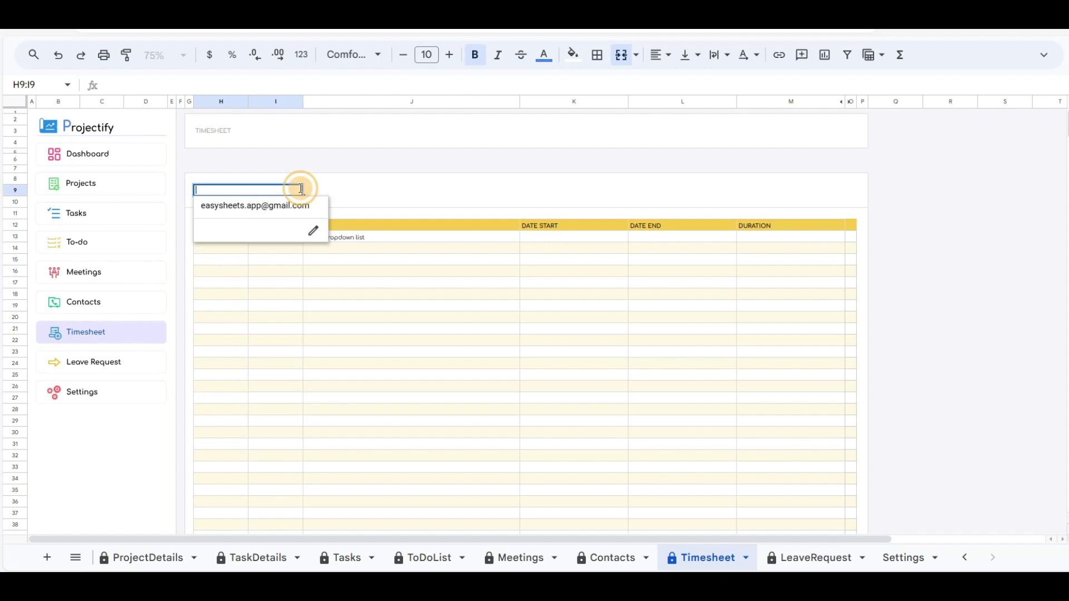
left_click(247, 207)
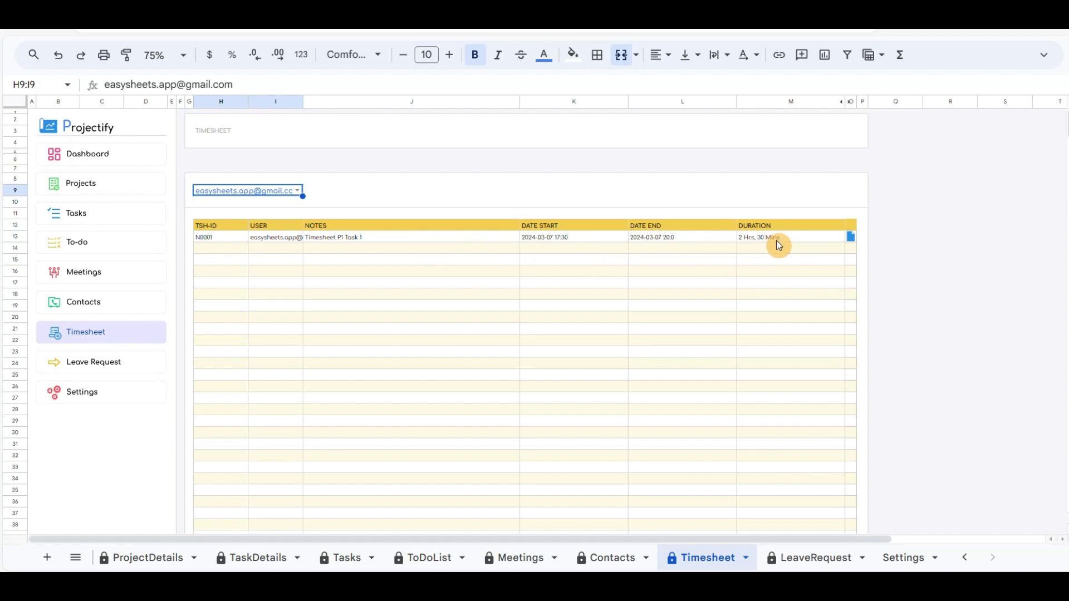
mouse_move(850, 238)
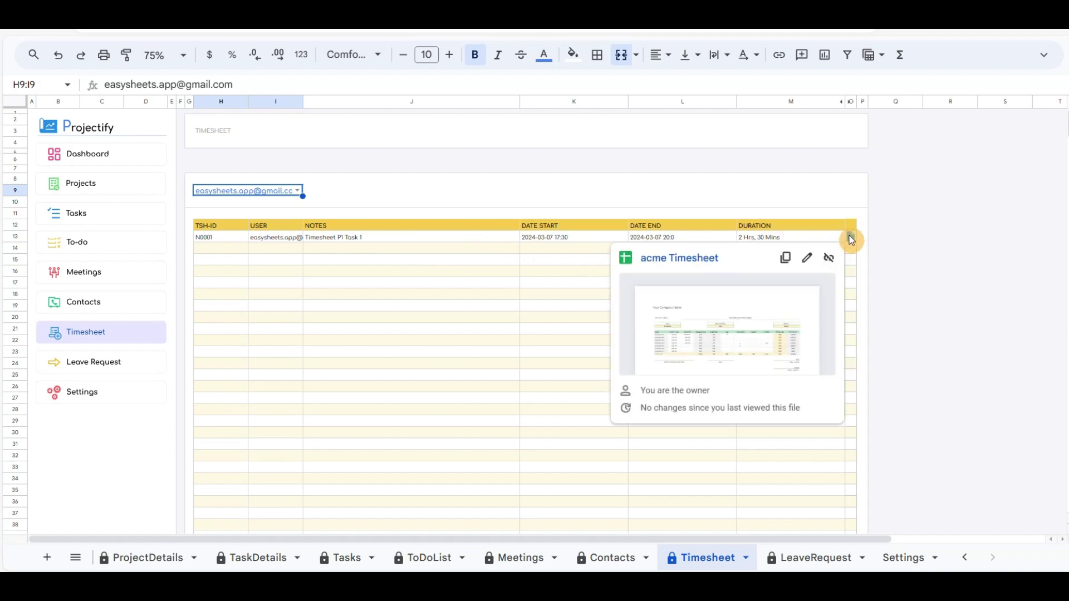
left_click(633, 199)
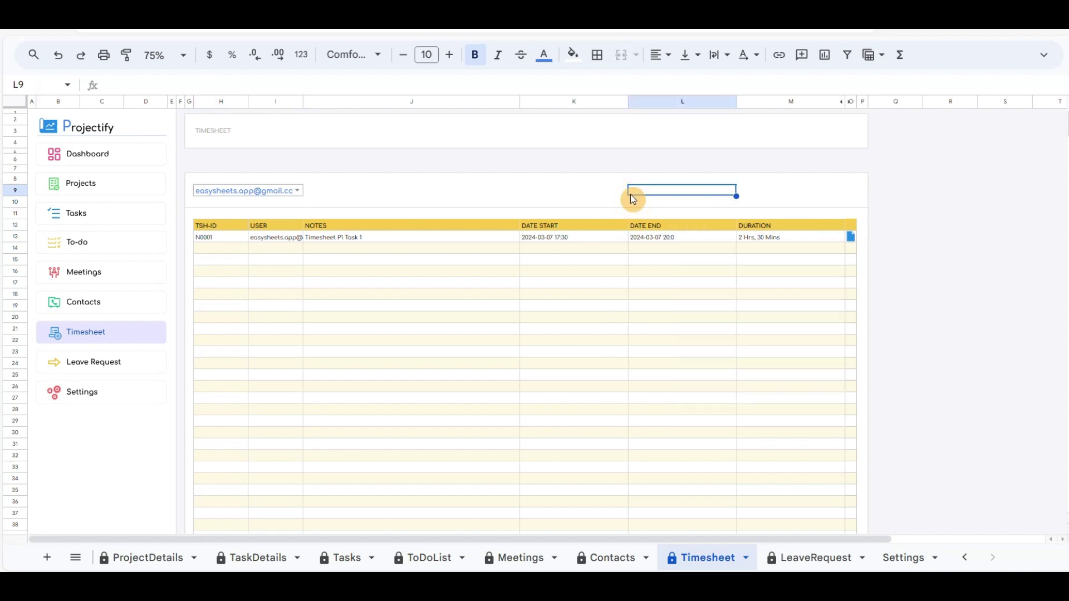
Step: Filter Leave Requests to the same member, showing annual leave R0001, and preview its document
left_click(95, 369)
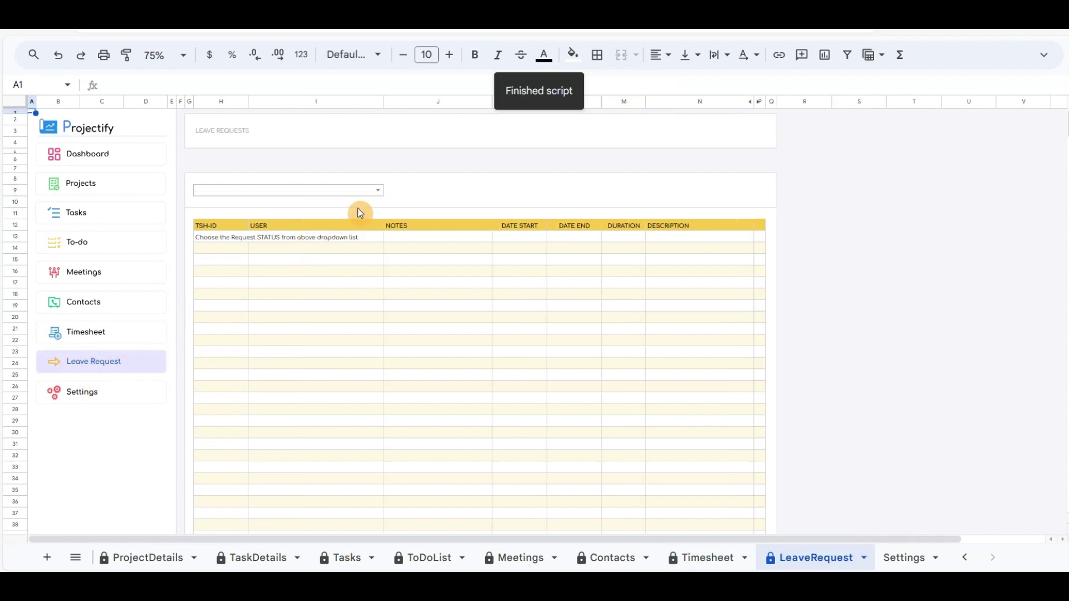
left_click(378, 193)
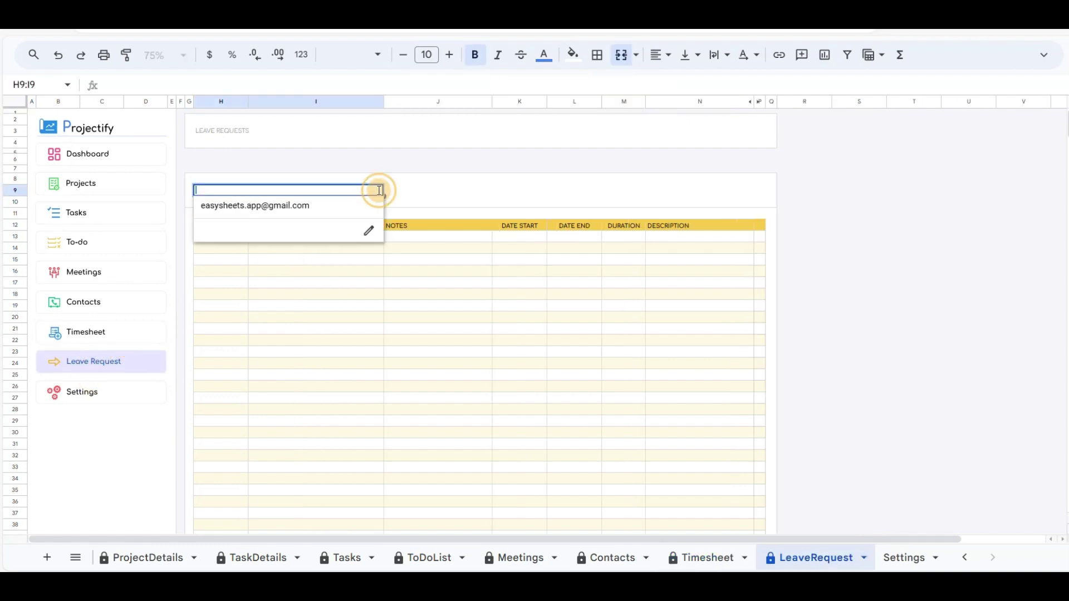
left_click(297, 212)
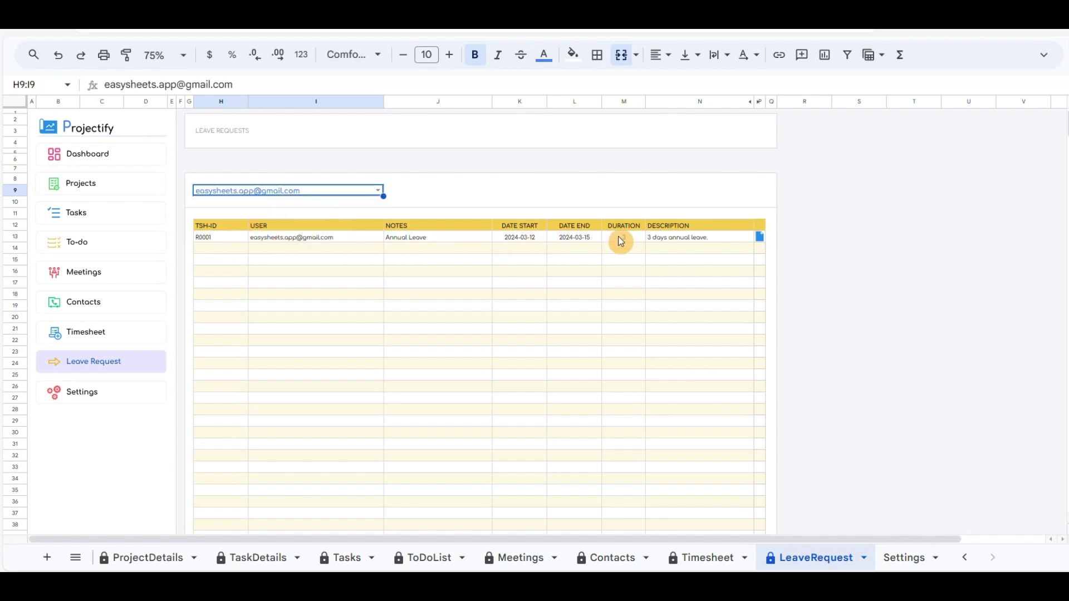
left_click(760, 240)
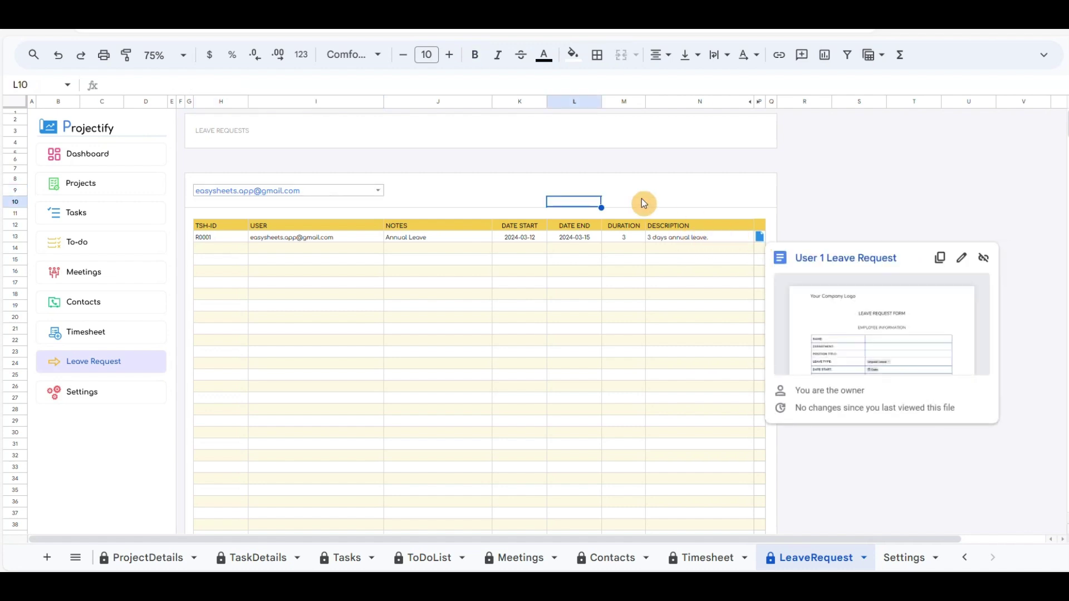
left_click(621, 195)
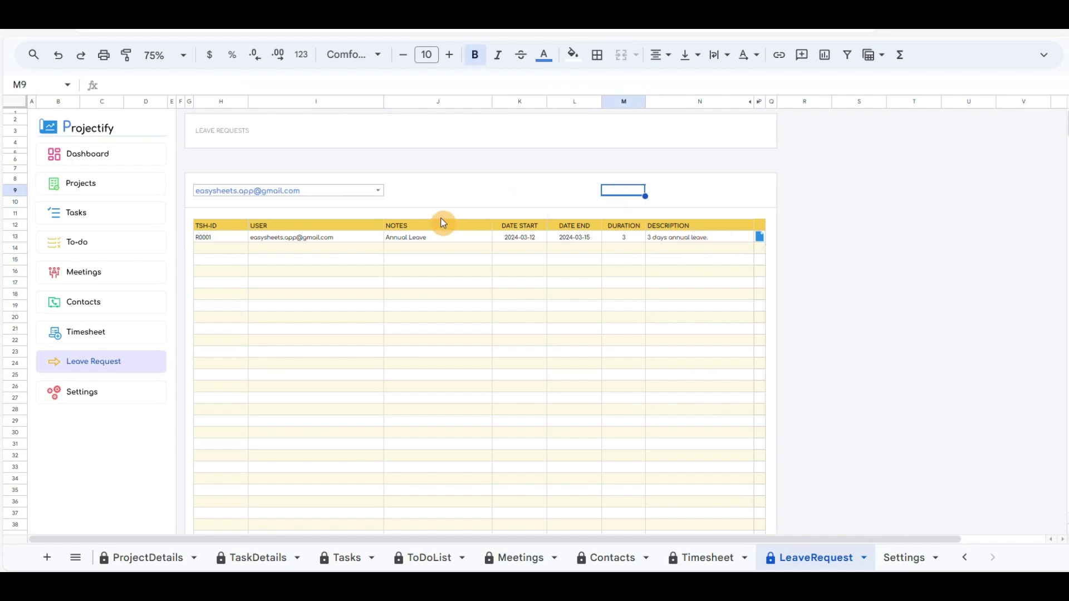
left_click(83, 396)
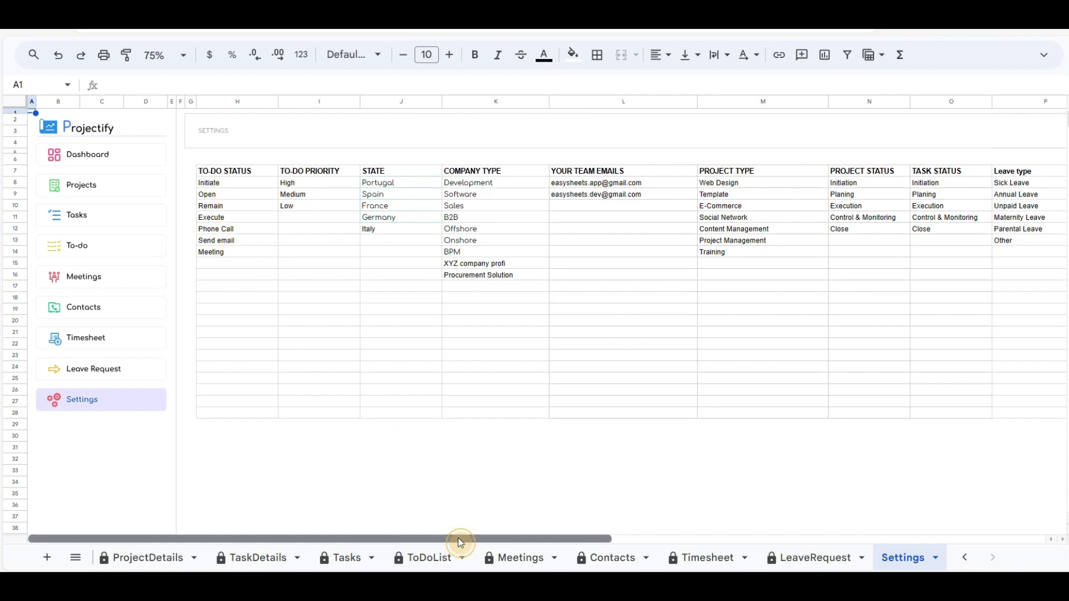
Step: Scroll across the Settings lists of statuses, priorities, company types and leave types
left_click_drag(460, 539, 479, 543)
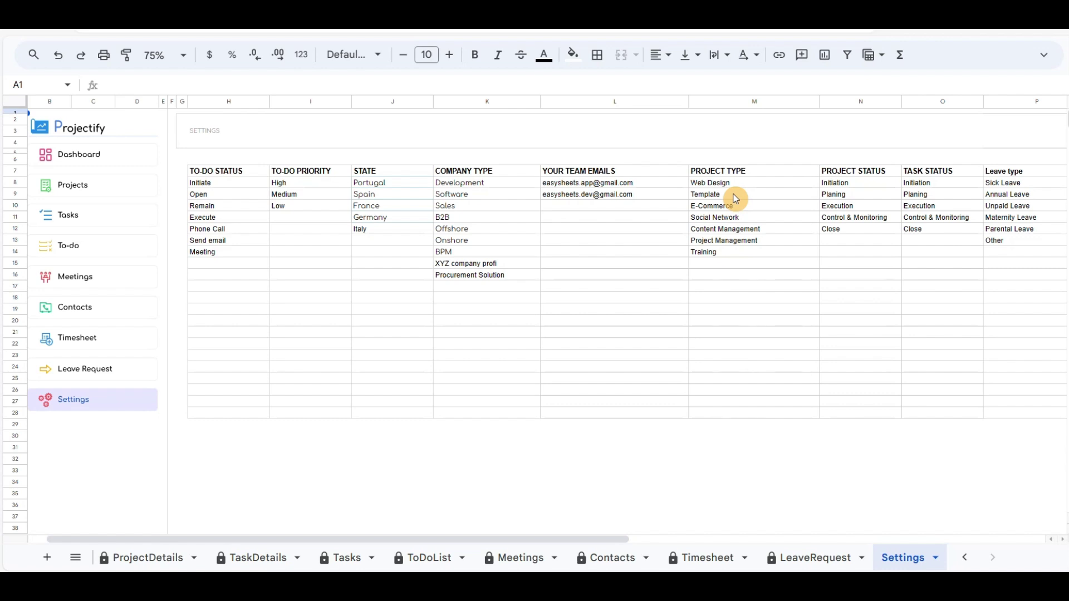
left_click(92, 158)
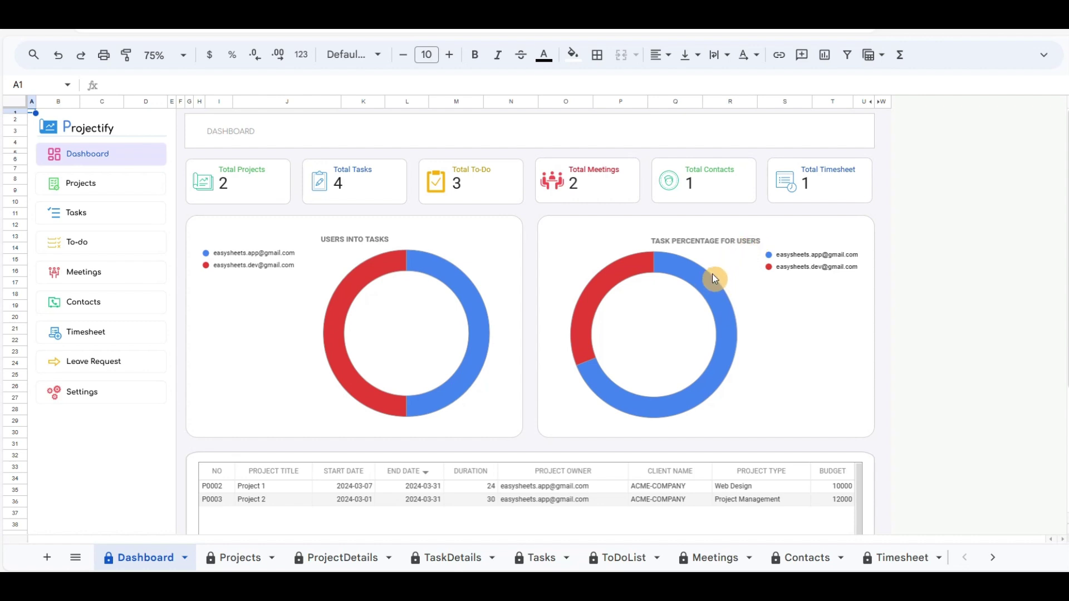
Step: Scroll the Dashboard down to the table listing Project 1 and Project 2
scroll(695, 271, "down", 5)
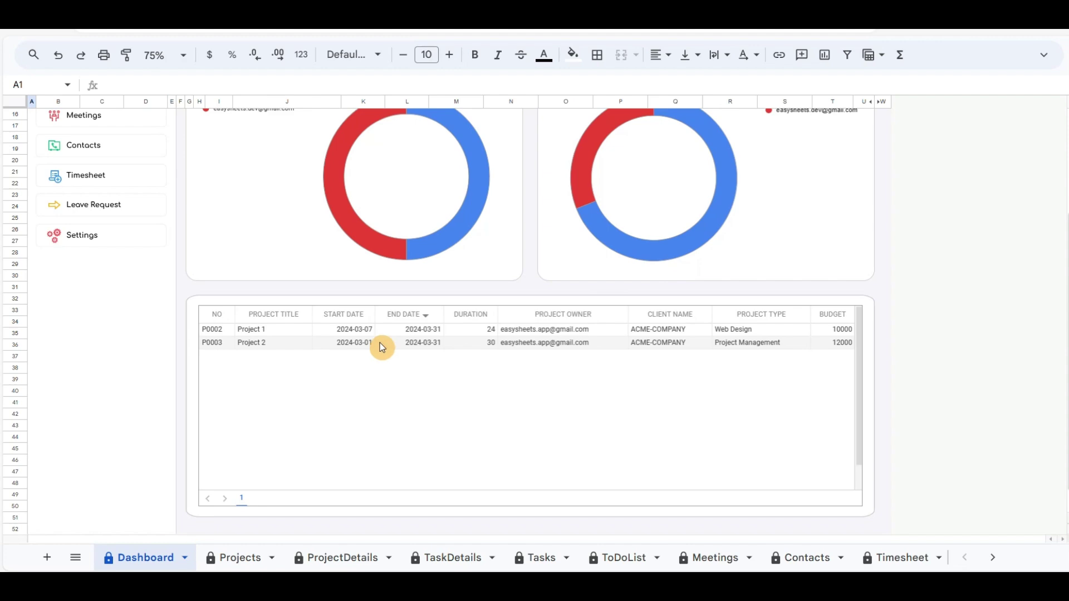